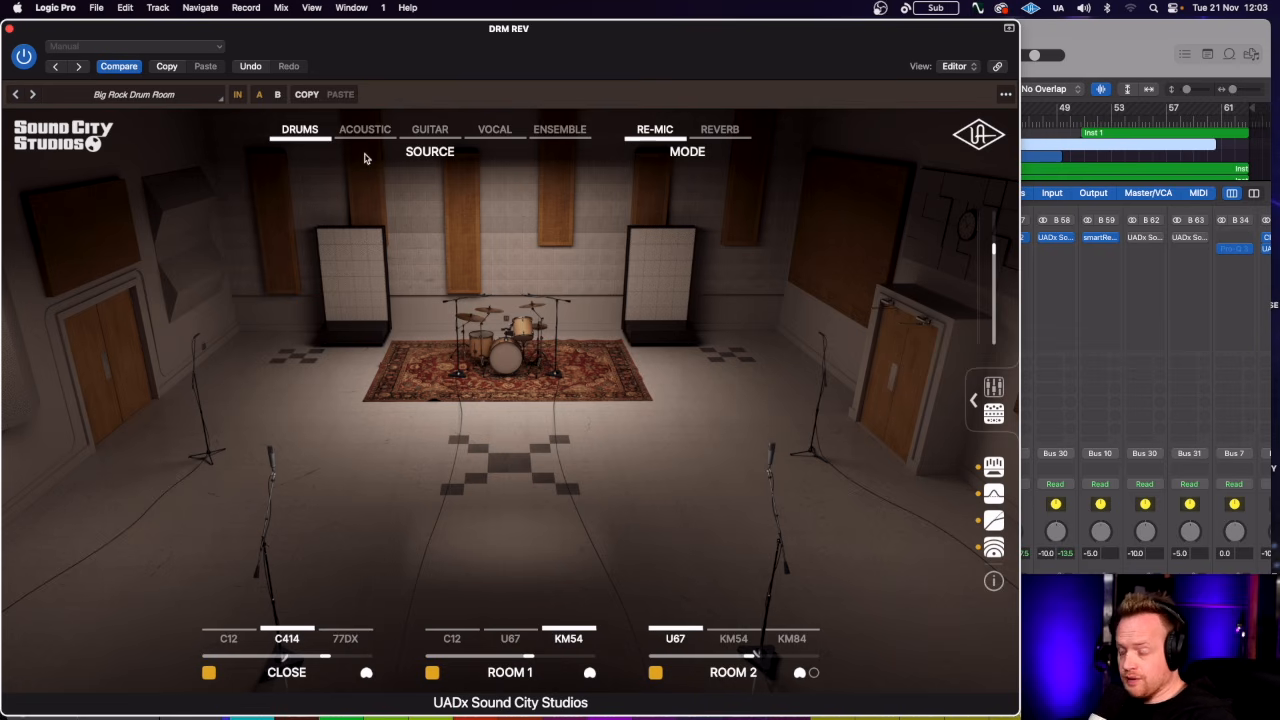
Try the Tight and Corner room setups for the Drums source.
mouse_move(306, 128)
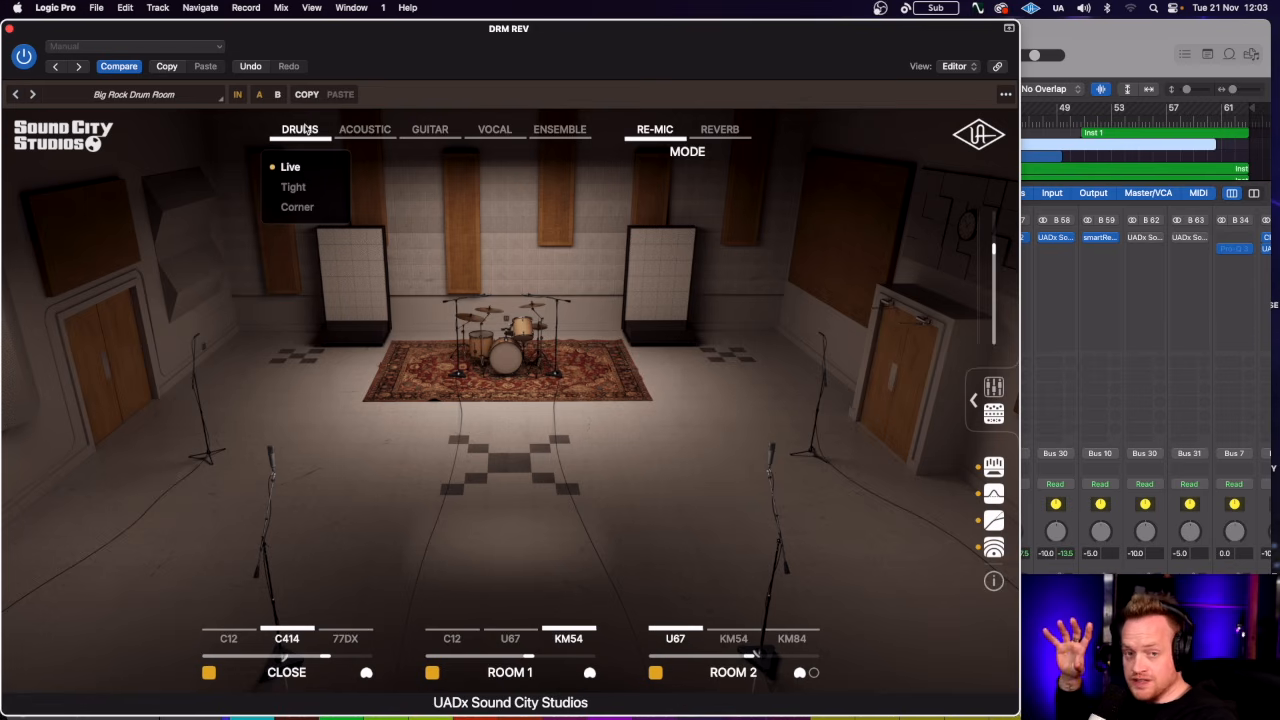
click(291, 190)
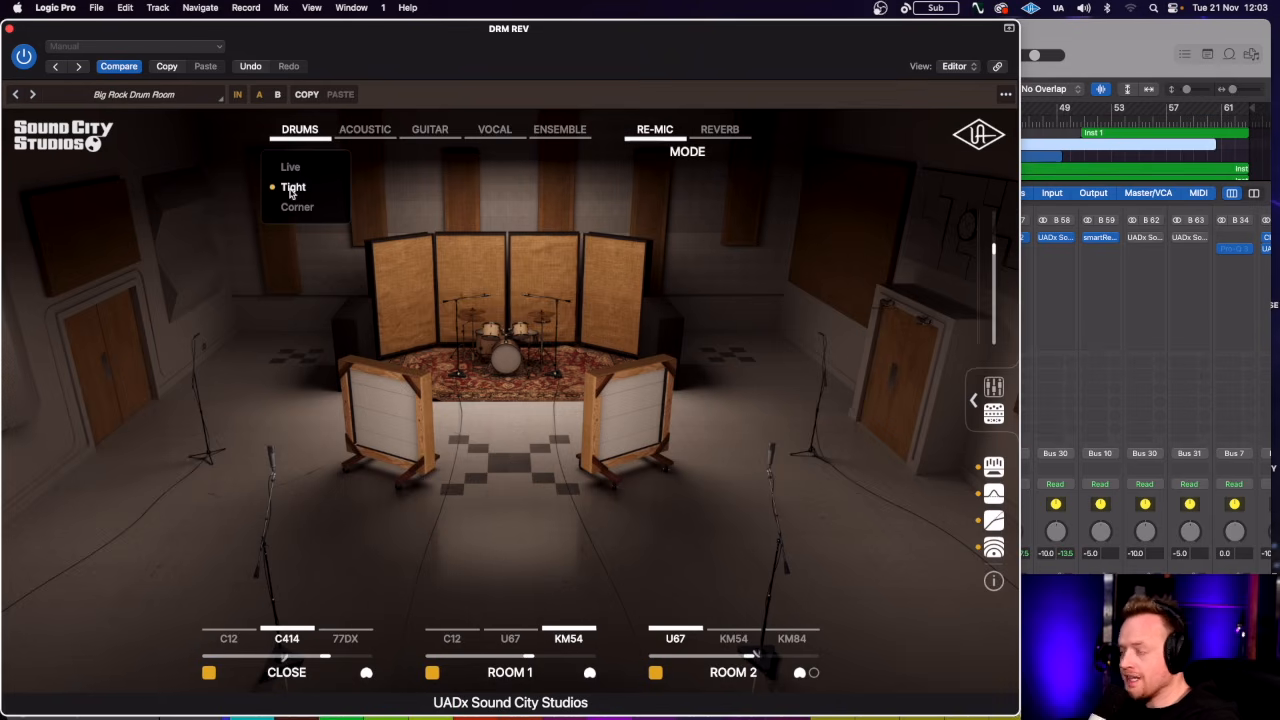
click(293, 207)
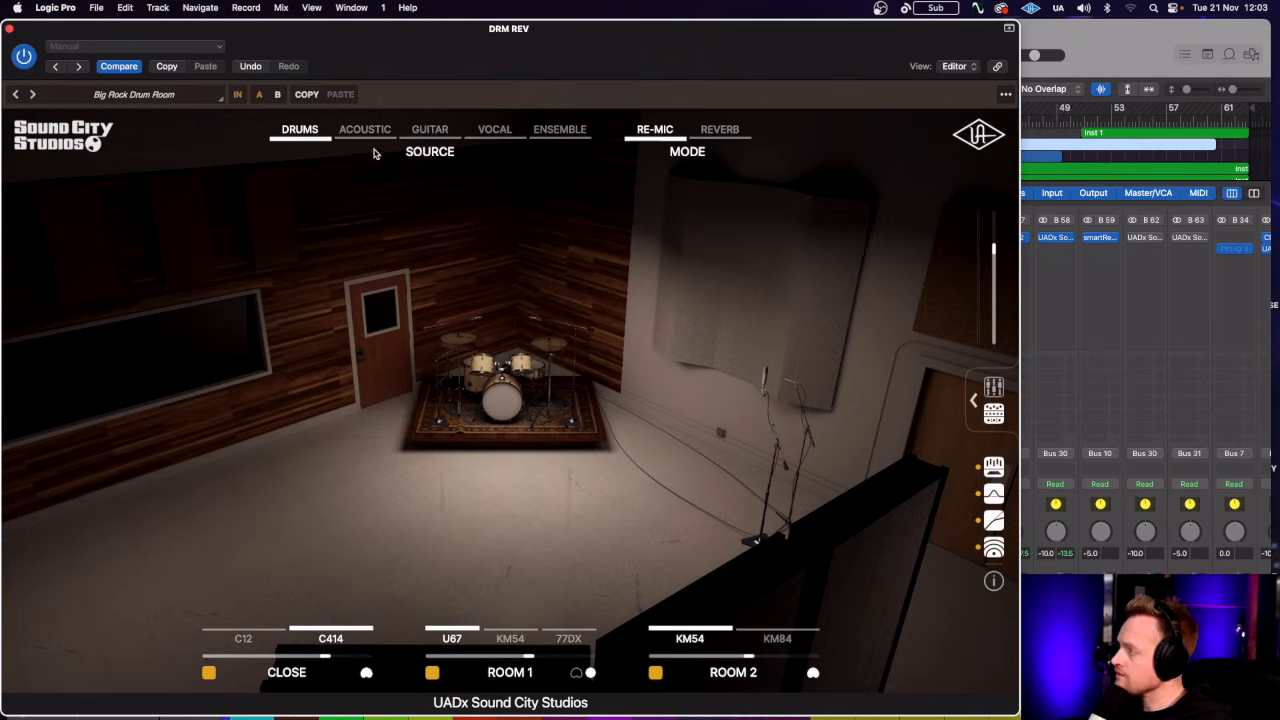
Switch the source to Acoustic and try its Live, Tight and Piano setups.
mouse_move(373, 134)
click(357, 167)
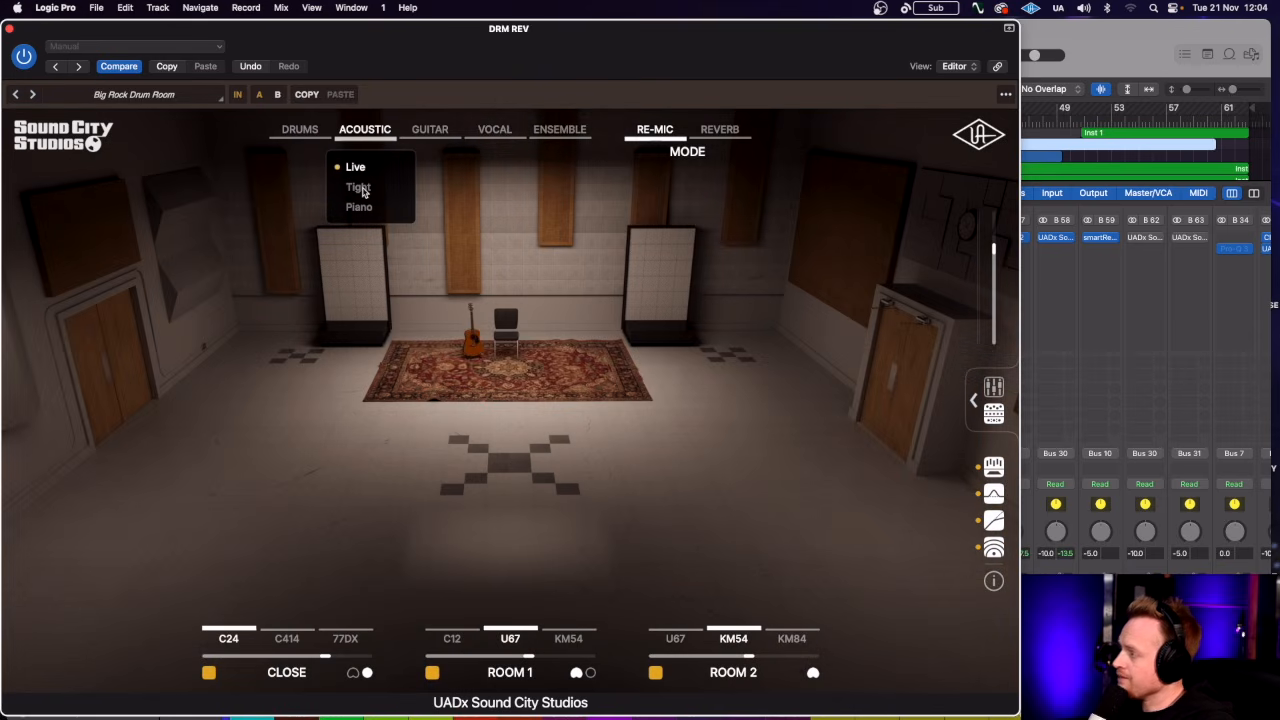
click(364, 191)
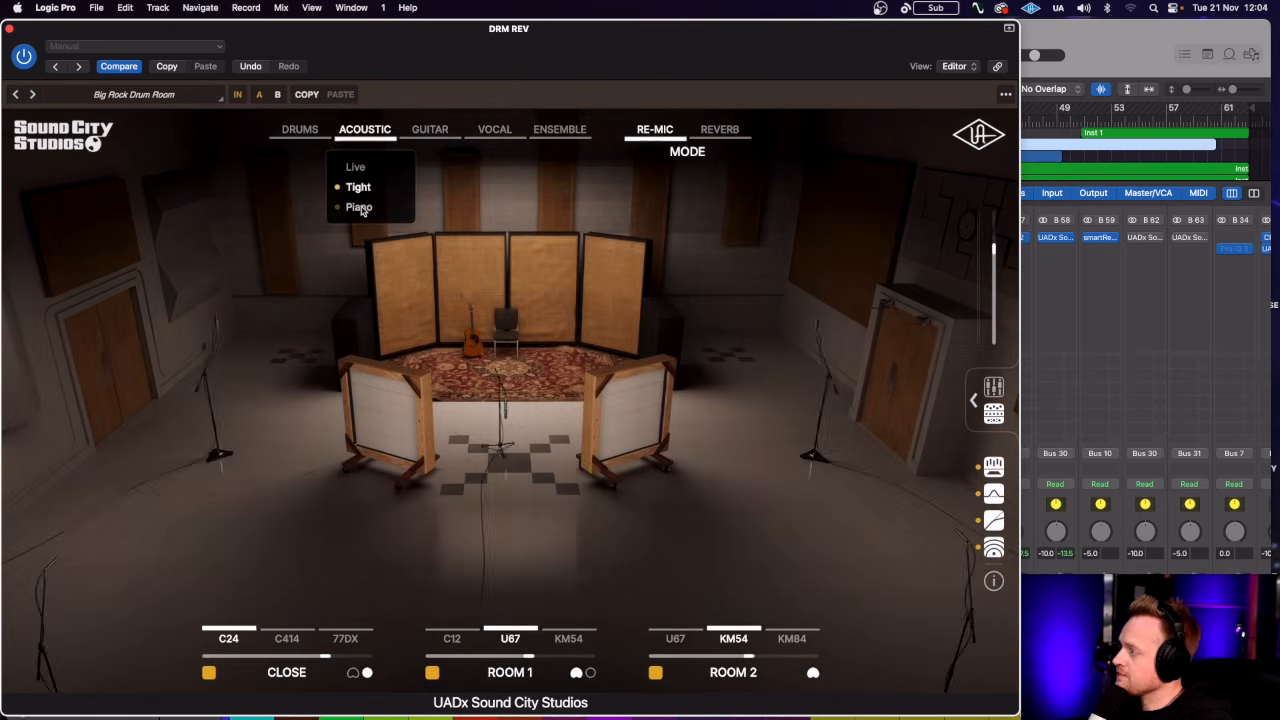
click(360, 208)
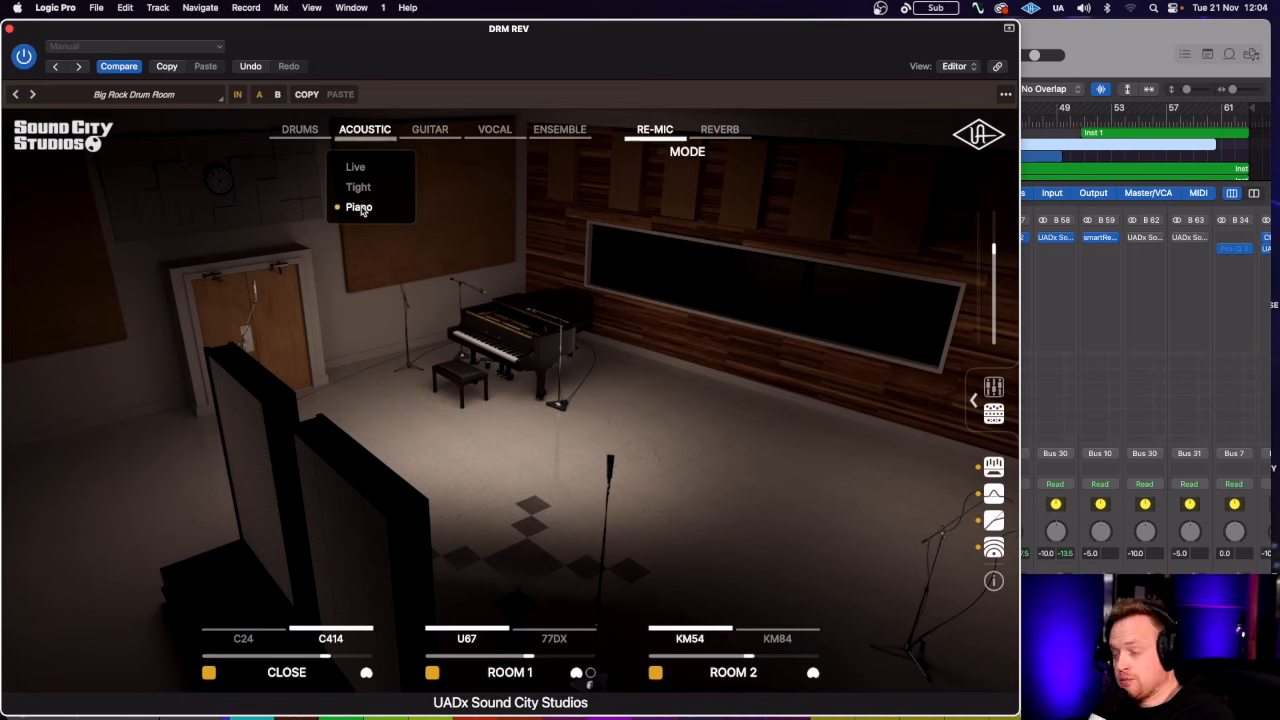
Switch the source to Guitar and try the PA, 4×12 and 2×12 setups in both Live and Tight versions.
mouse_move(430, 132)
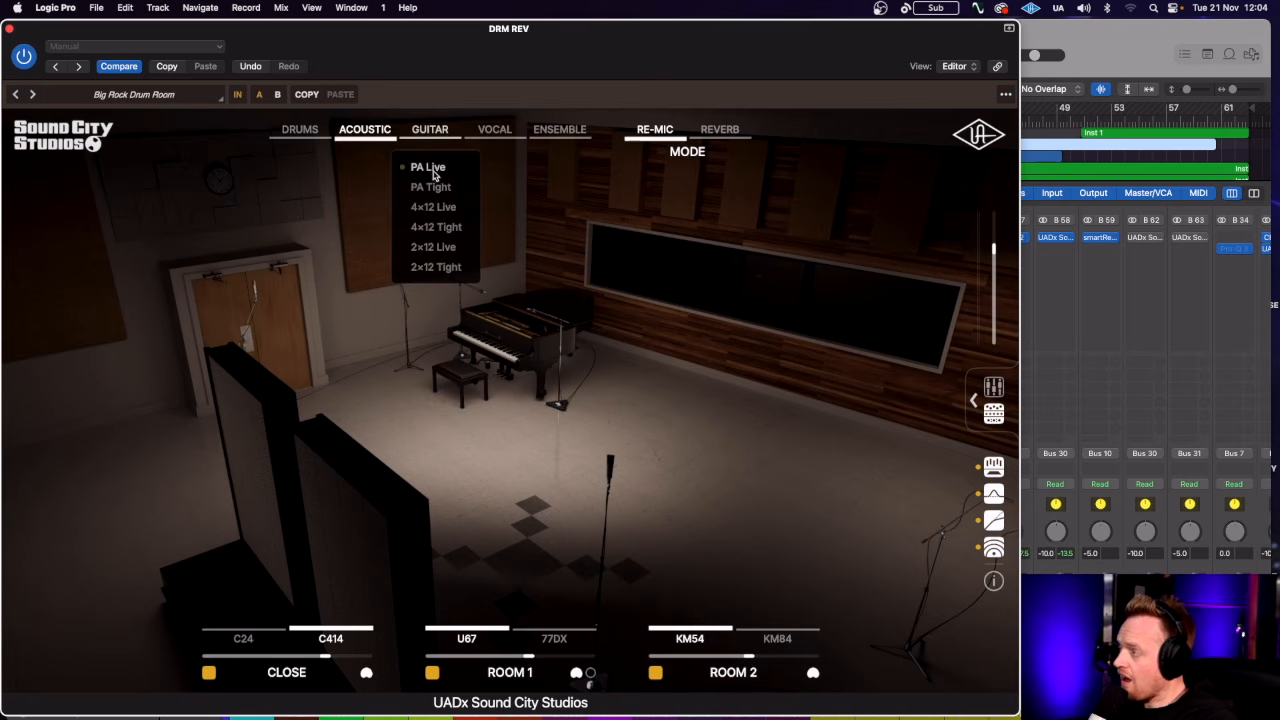
click(430, 170)
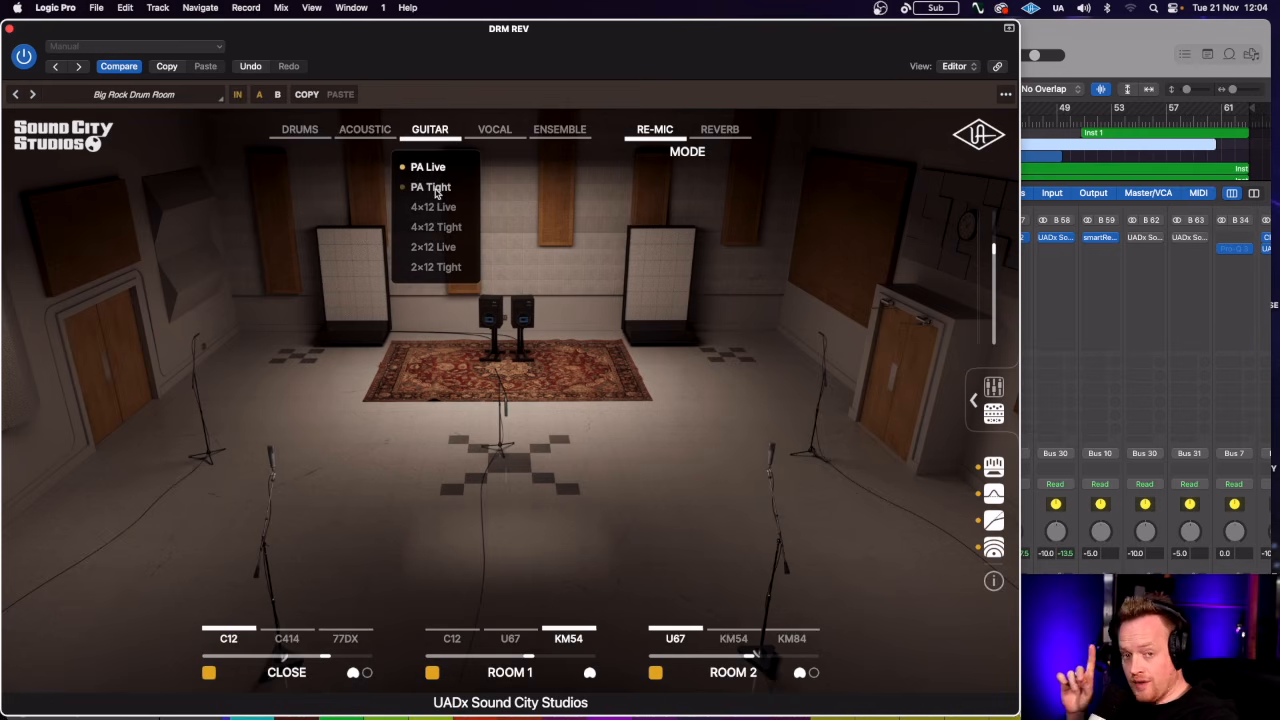
click(436, 189)
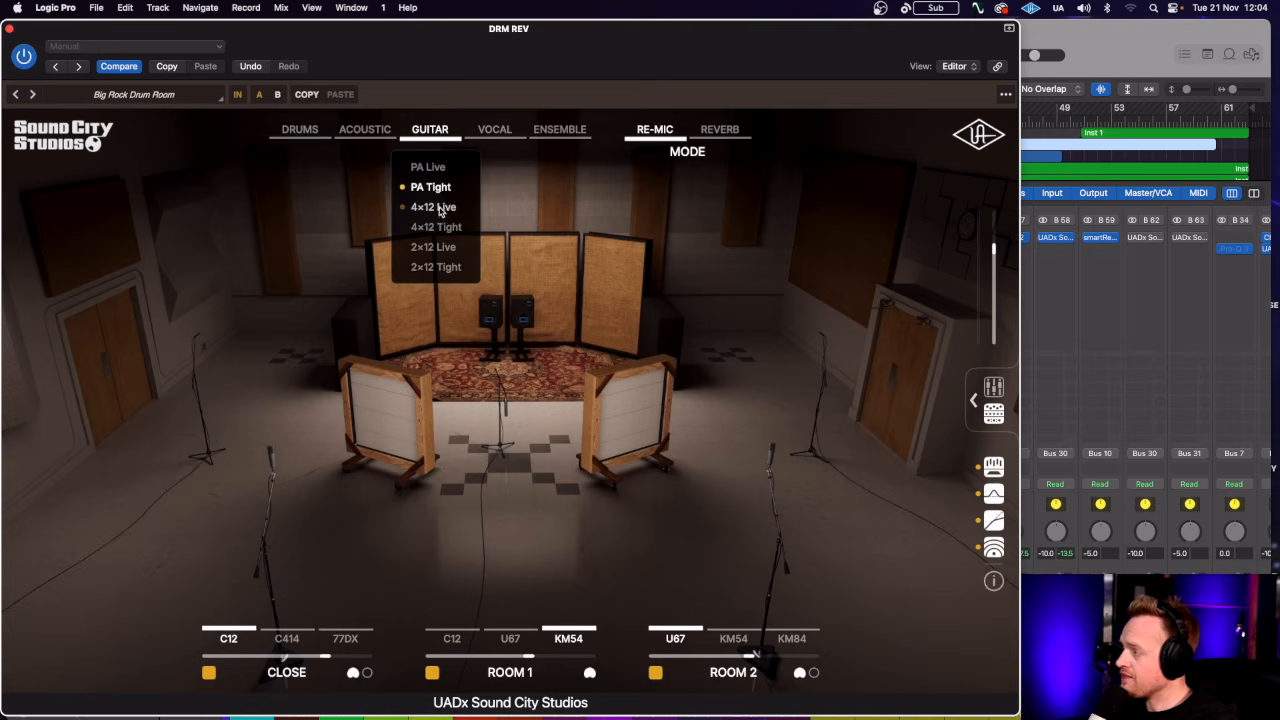
click(436, 207)
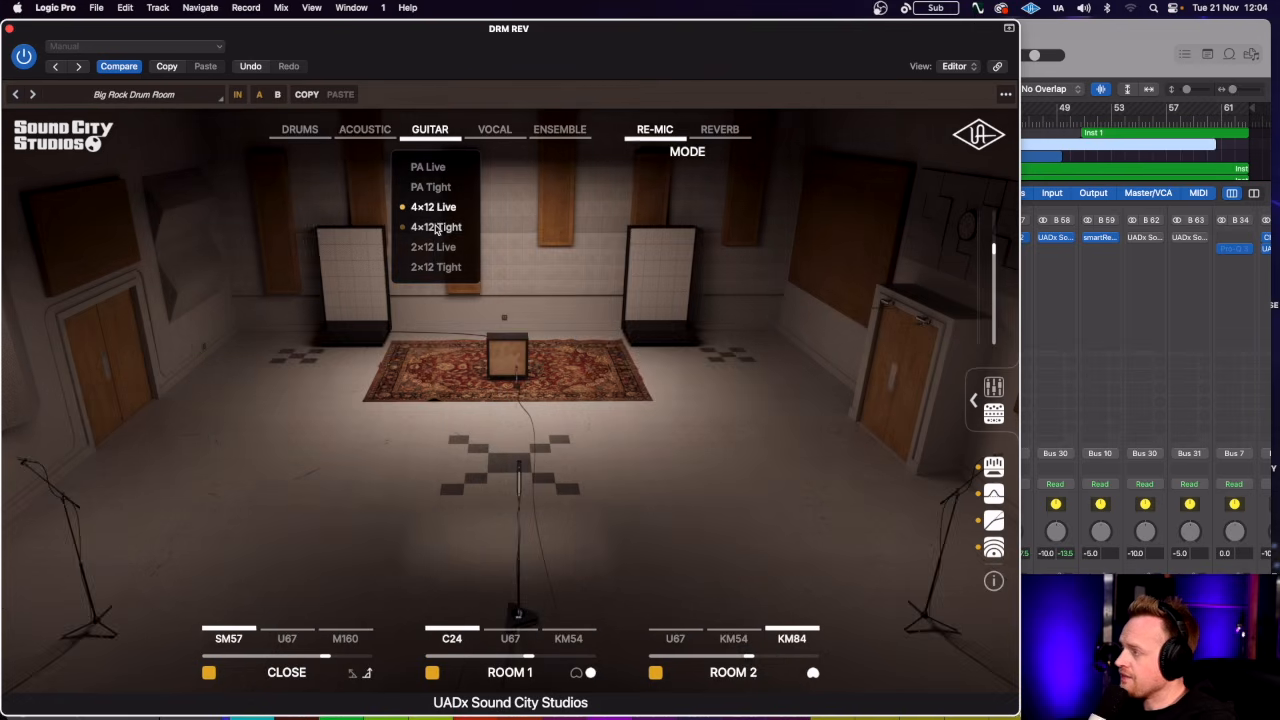
click(436, 227)
click(433, 247)
click(424, 278)
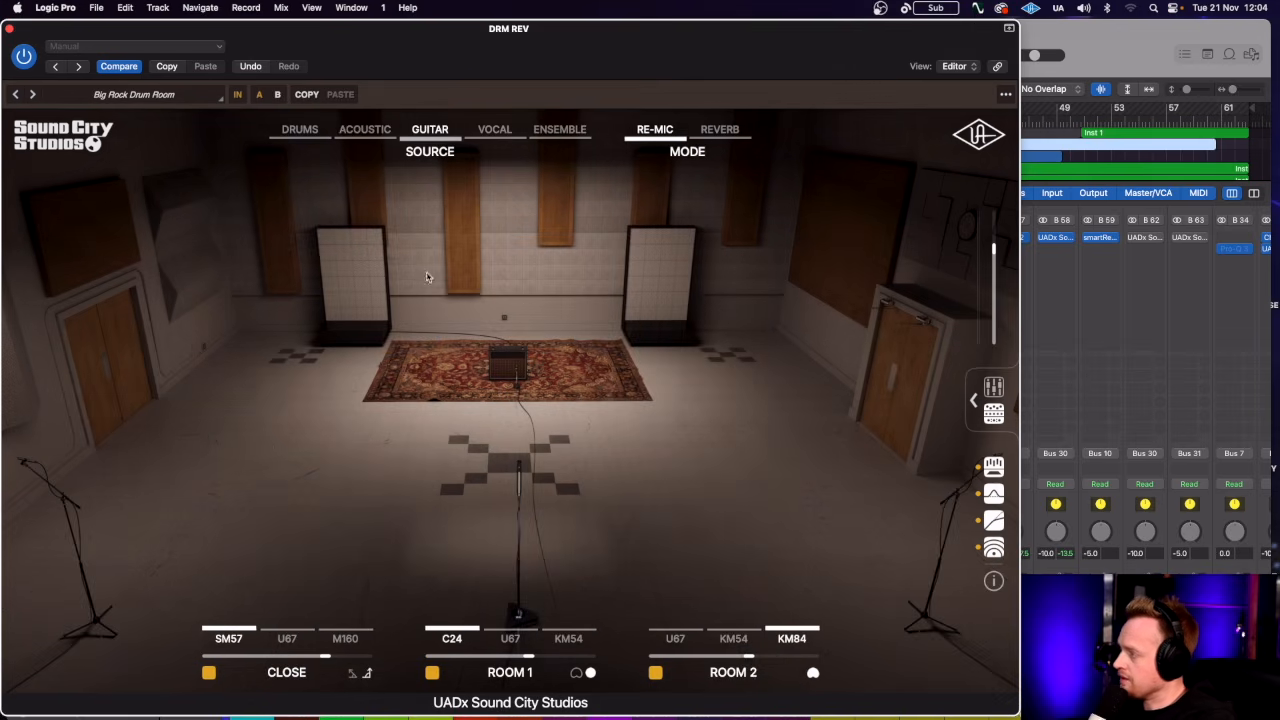
Switch the source to Vocal and try its Solo and Group setups.
mouse_move(493, 134)
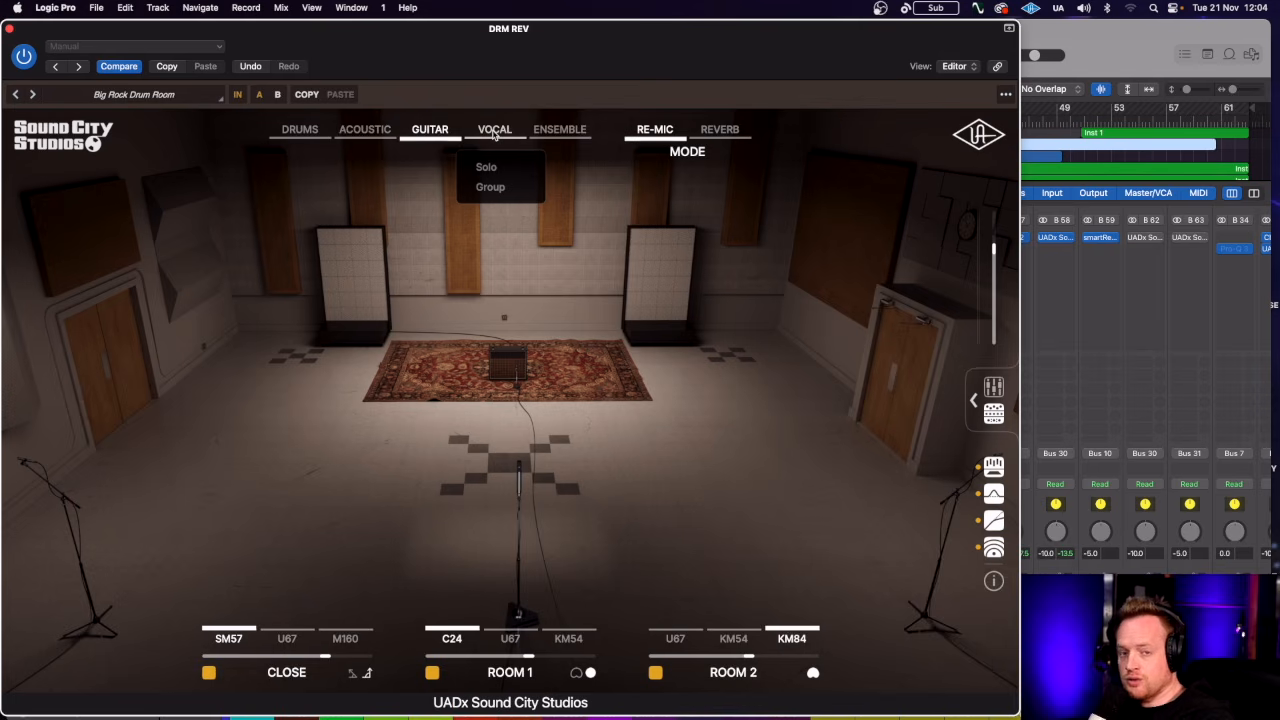
click(490, 166)
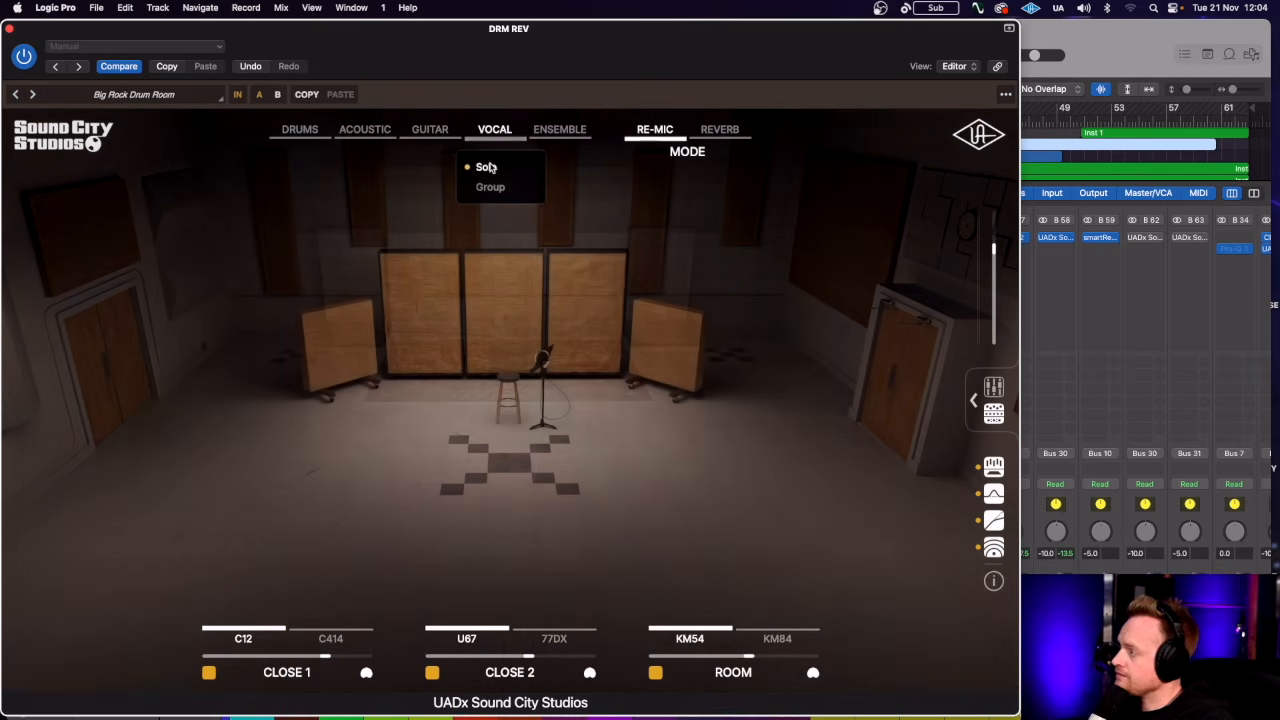
click(492, 186)
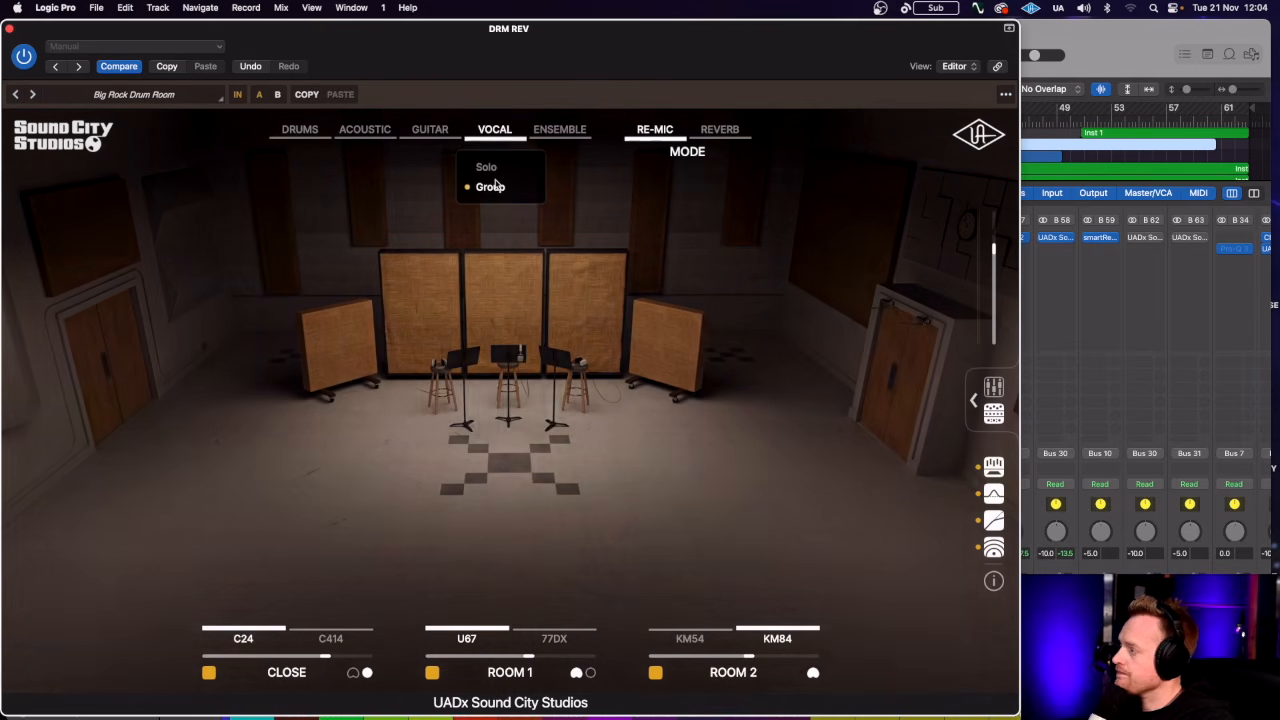
Switch the source to Ensemble and try its Horns and Strings setups.
mouse_move(575, 133)
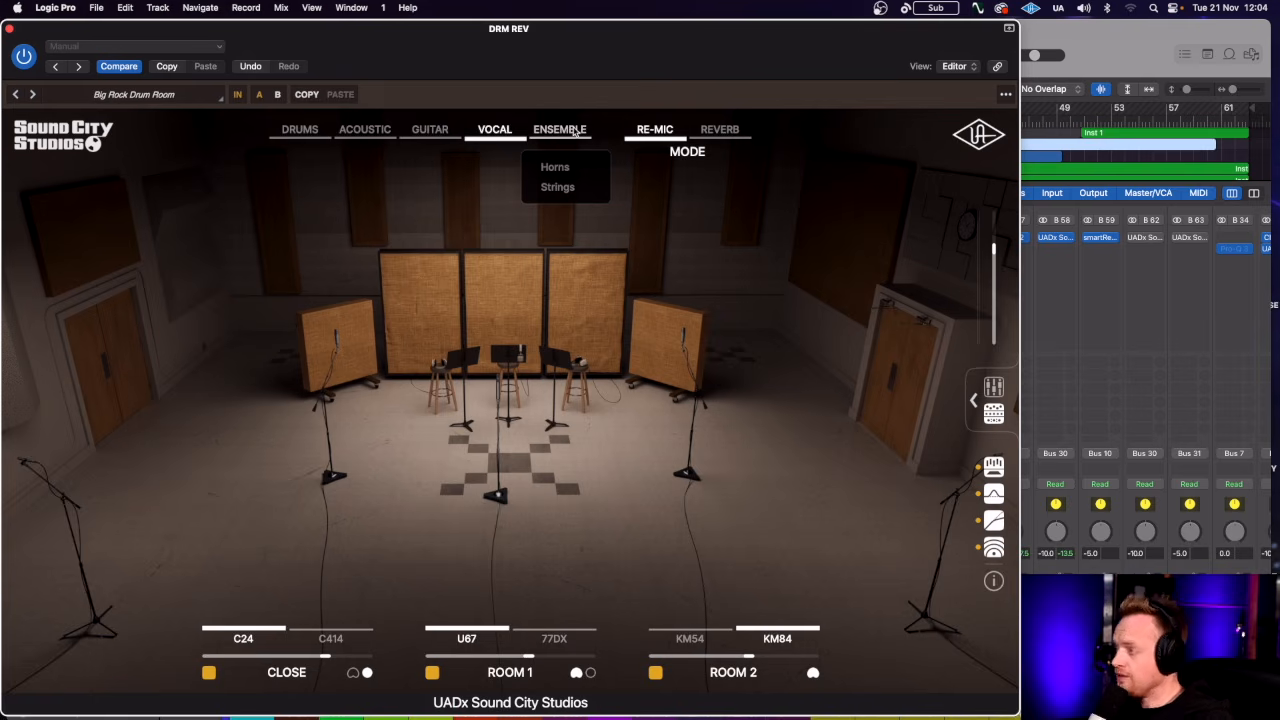
click(548, 167)
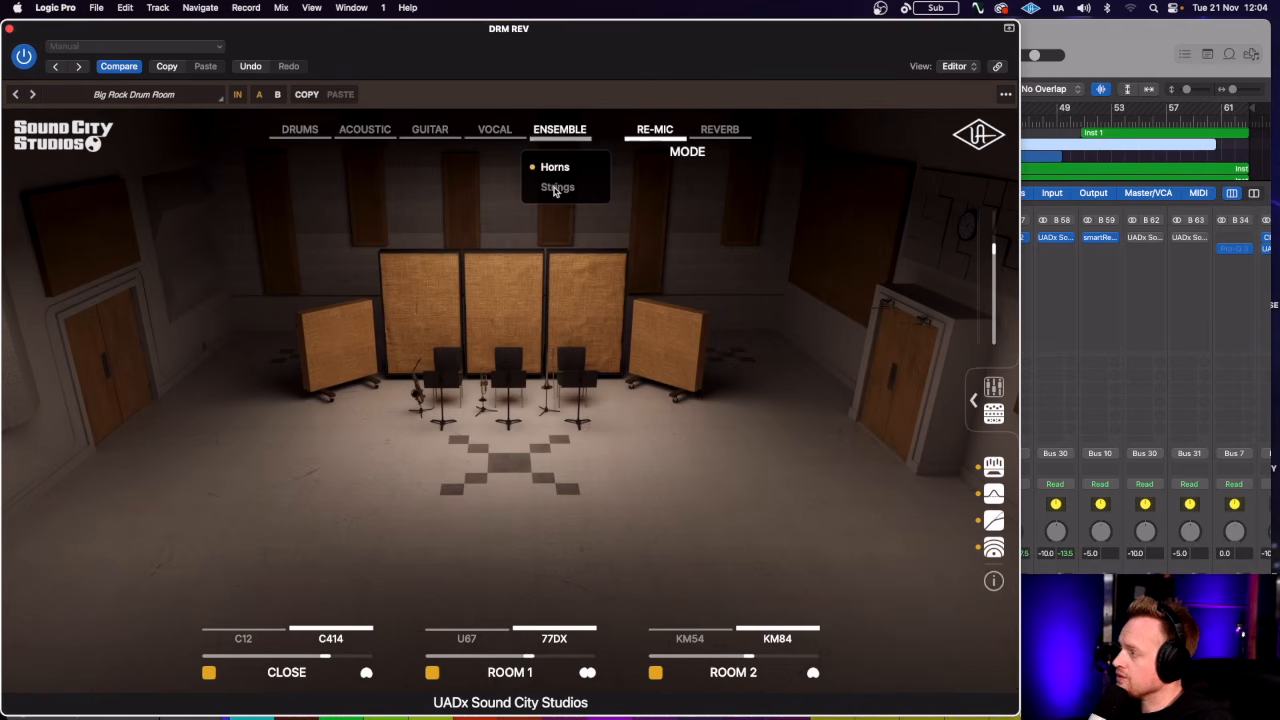
click(556, 188)
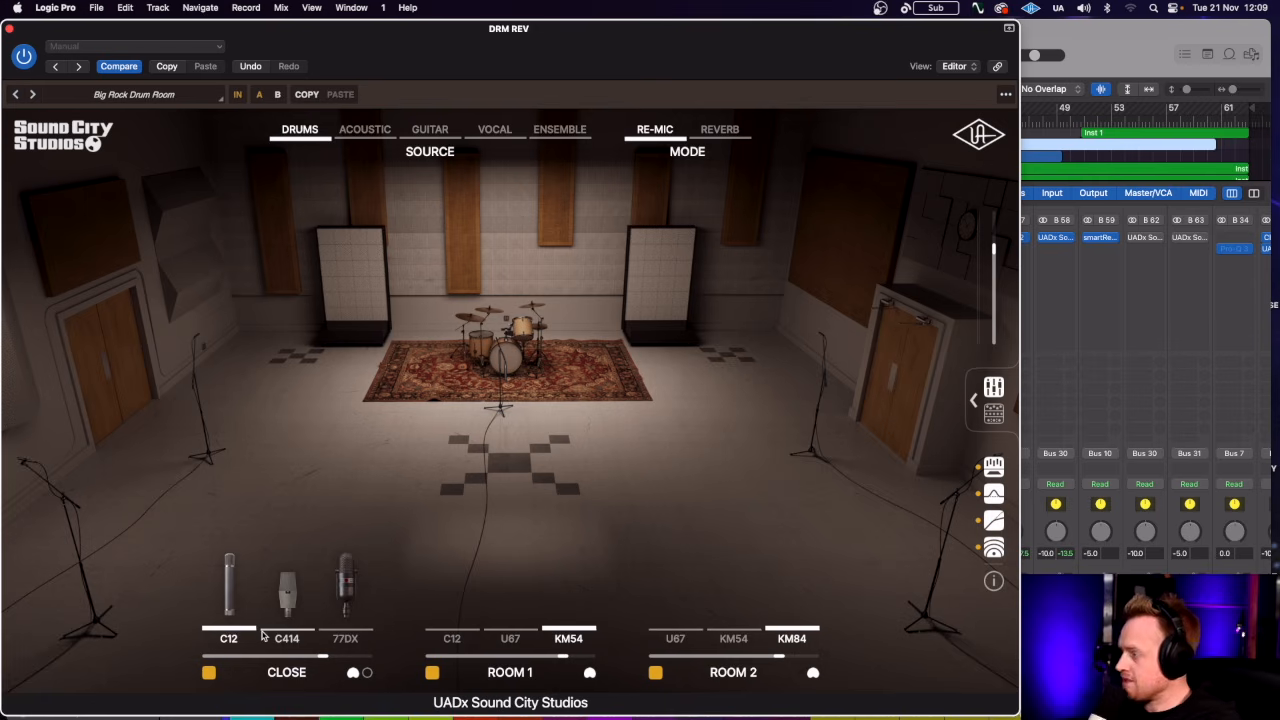
Try the omni pattern on the Close C12 mic, return it to cardioid, and raise the Close level slightly.
click(367, 675)
click(353, 675)
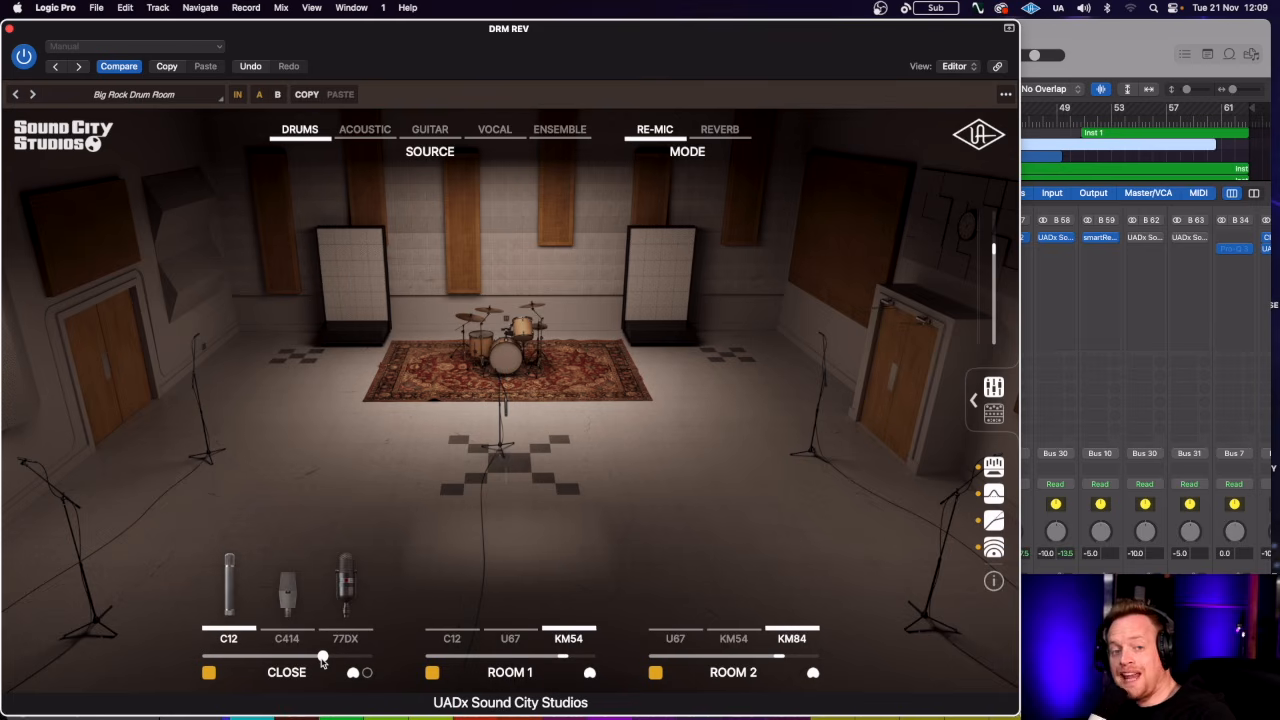
mouse_move(322, 661)
mouse_down()
mouse_move(254, 661)
mouse_move(326, 660)
mouse_up()
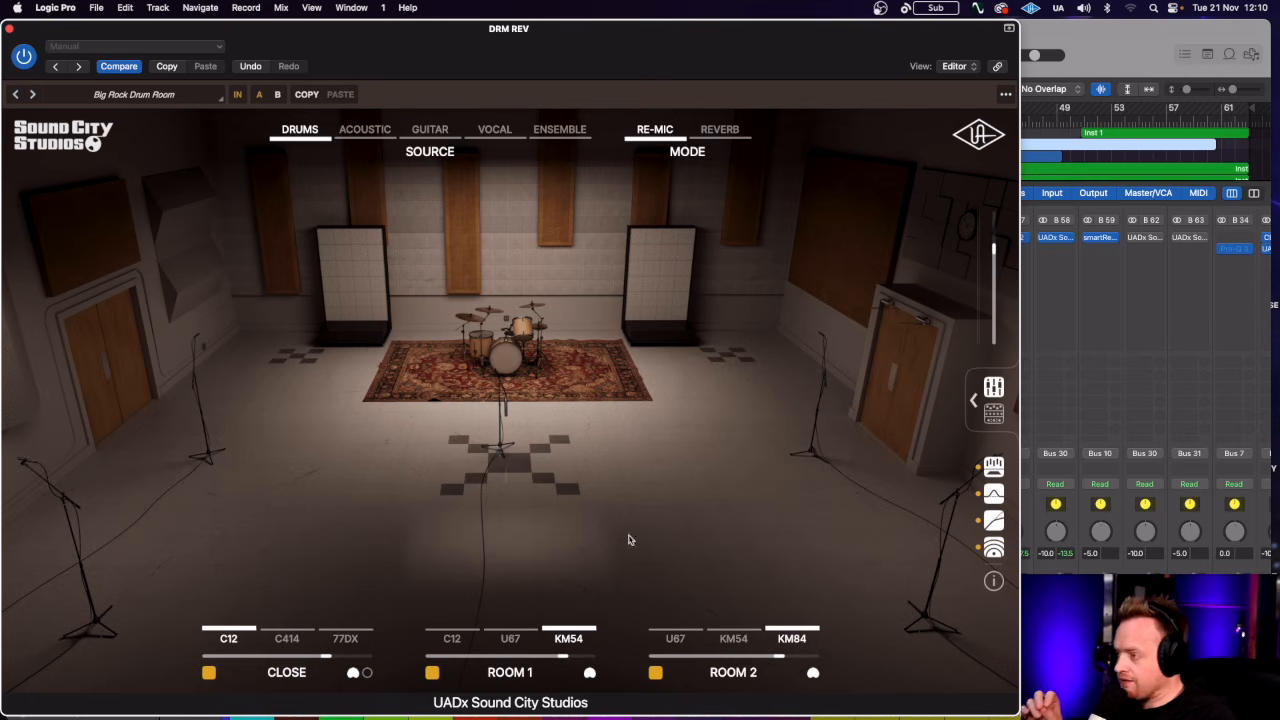
Show the mixer controls to try out the Close mic's distance, and switch to the effects rack.
click(969, 401)
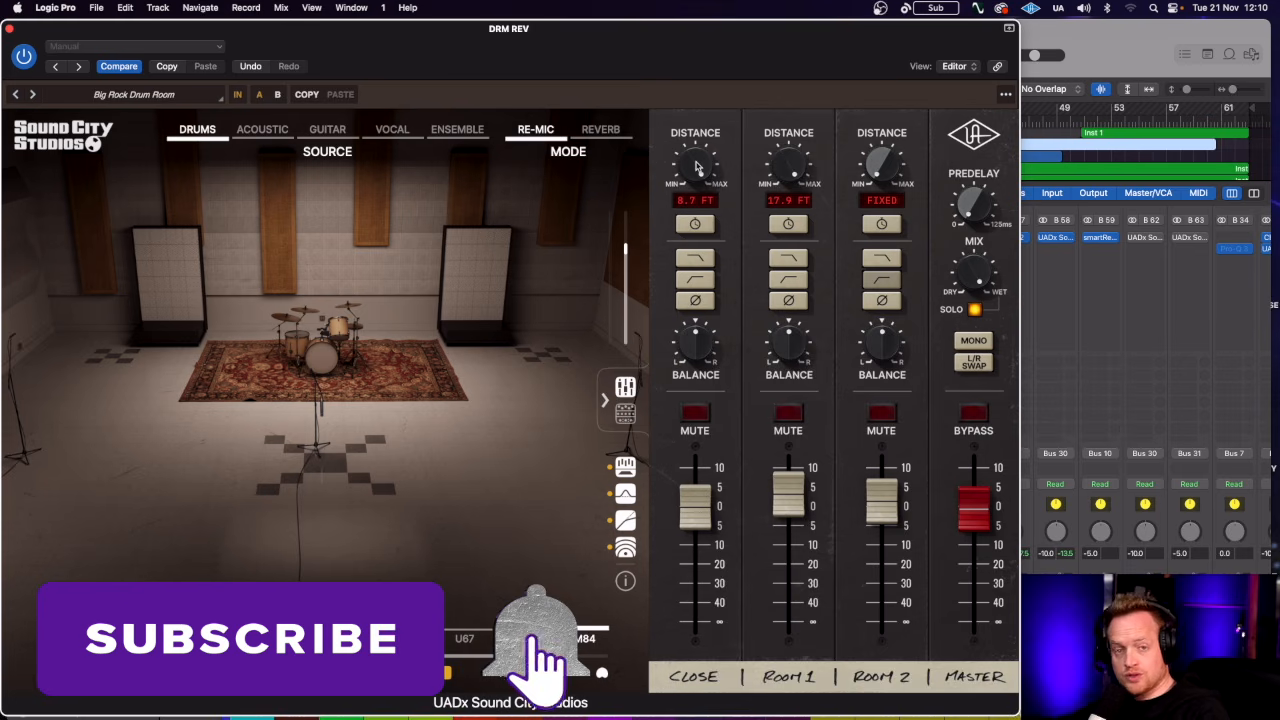
drag(697, 166, 705, 109)
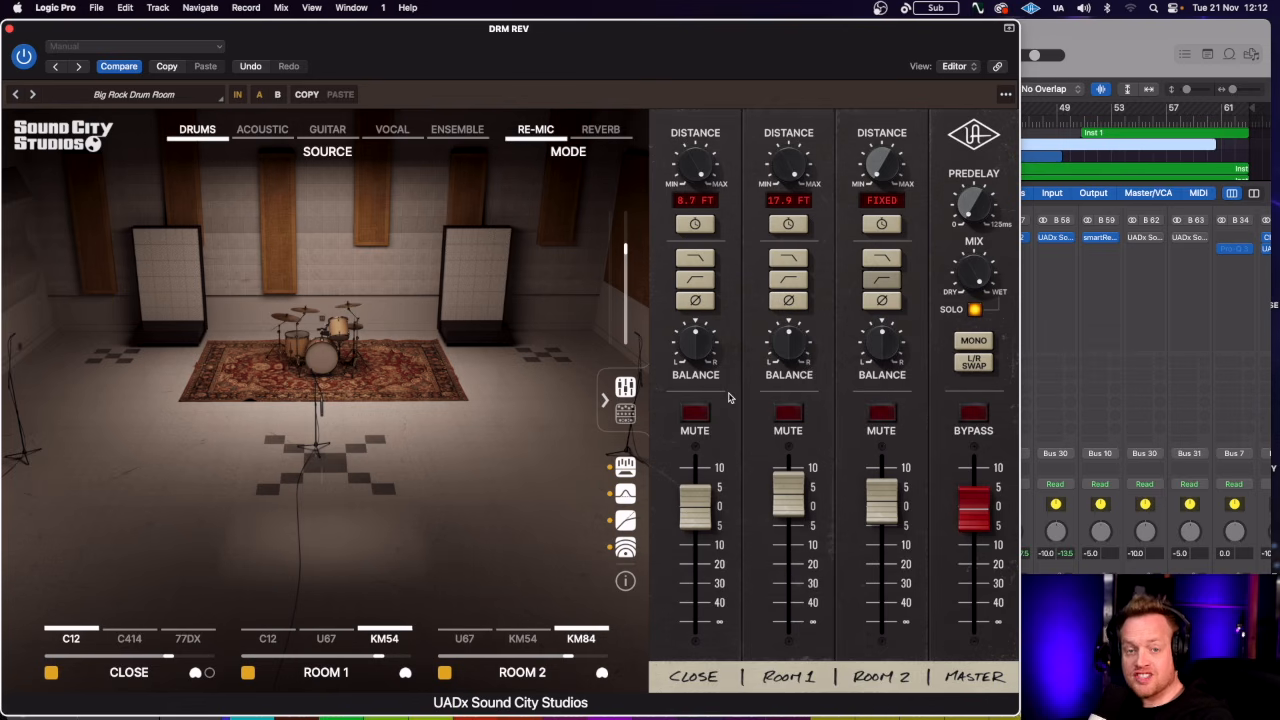
click(621, 418)
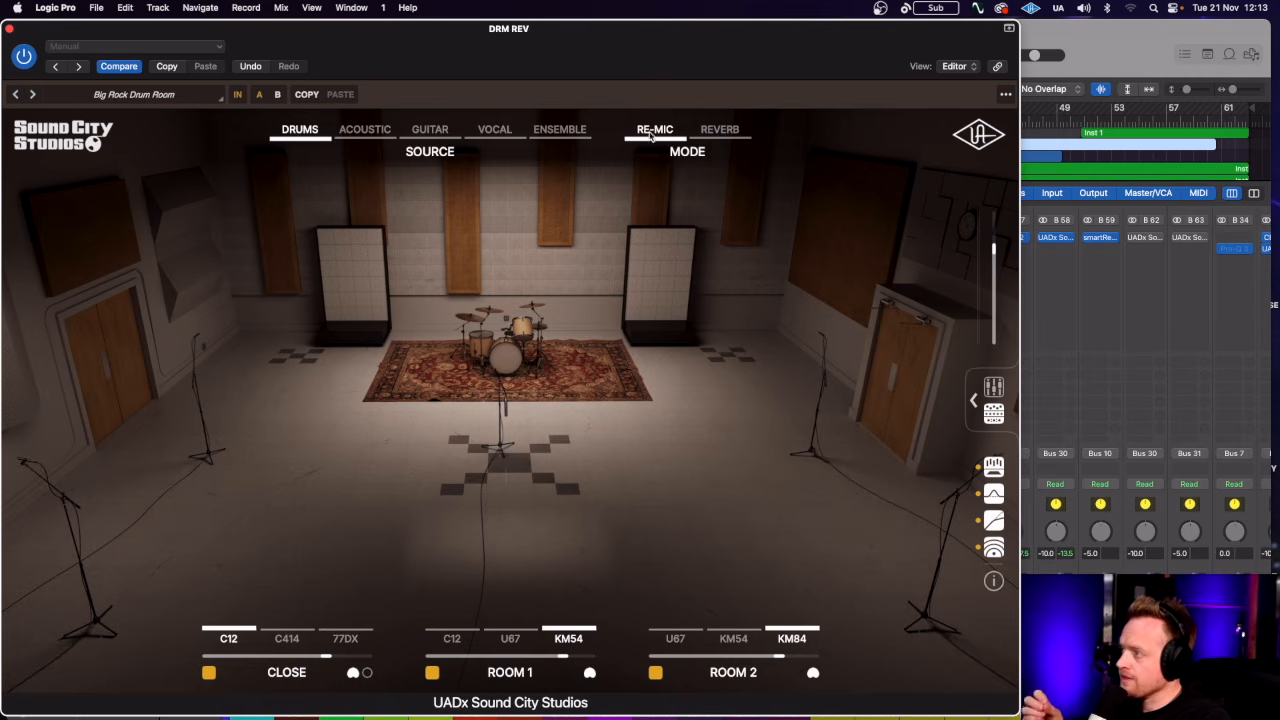
Set the source to Guitar with the PA Live setup.
mouse_move(430, 131)
click(425, 166)
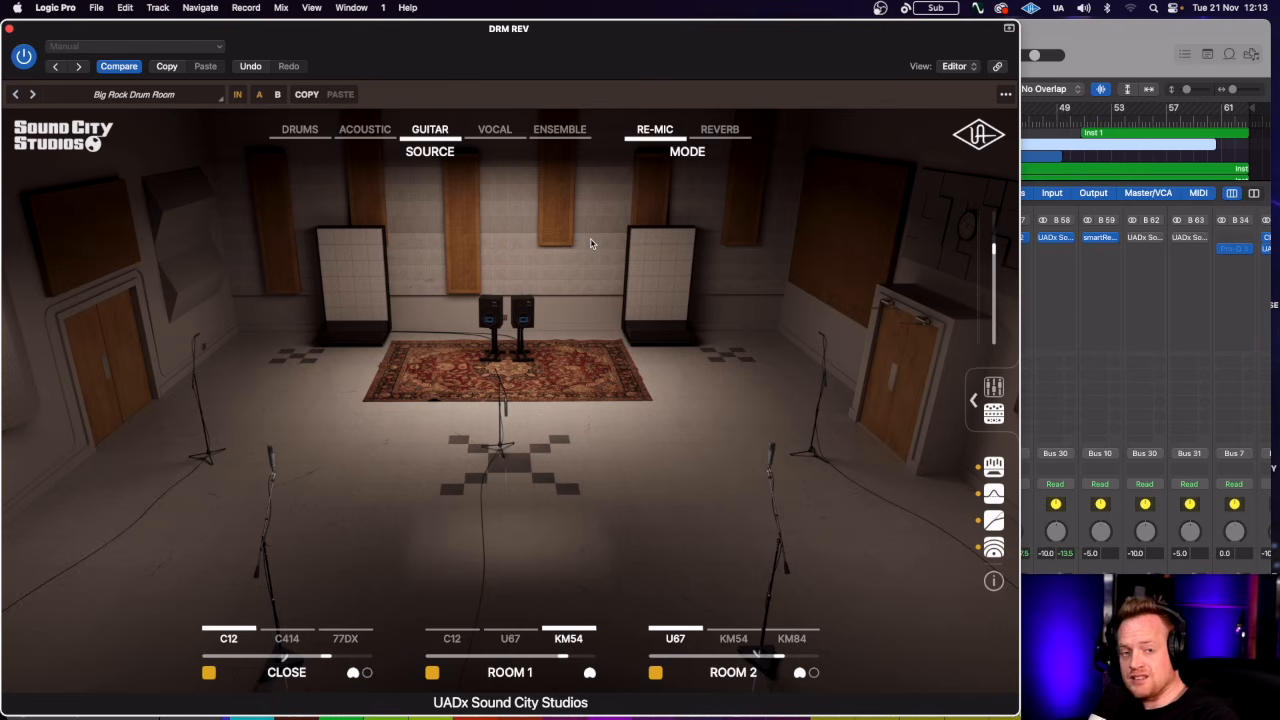
click(452, 143)
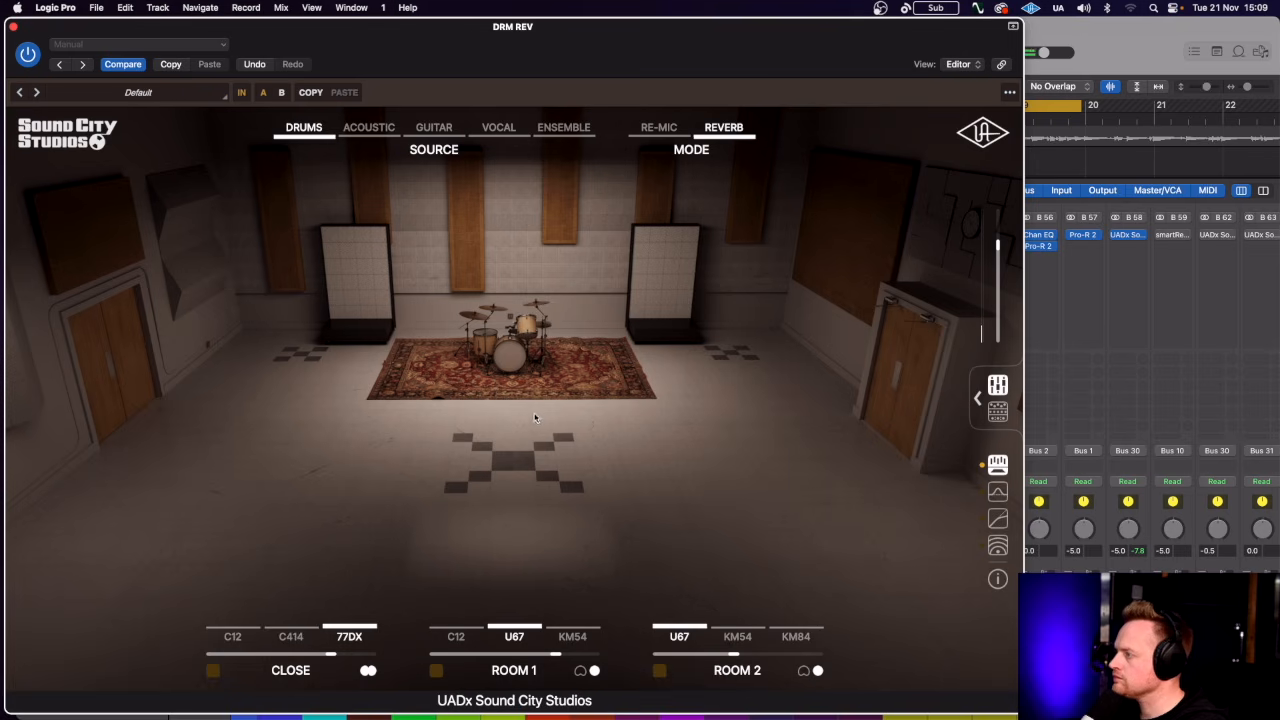
Enable the Close mic as a C12 with the omni pattern and reduce its distance to the drums.
click(213, 671)
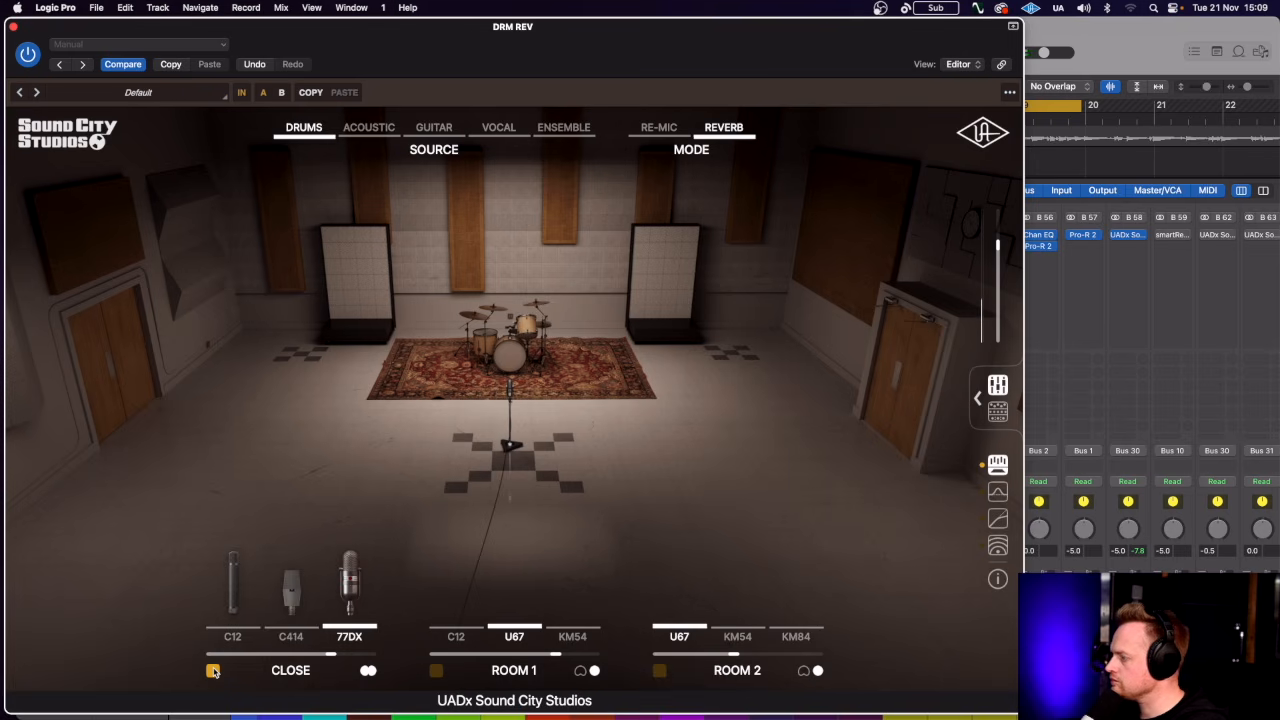
click(236, 636)
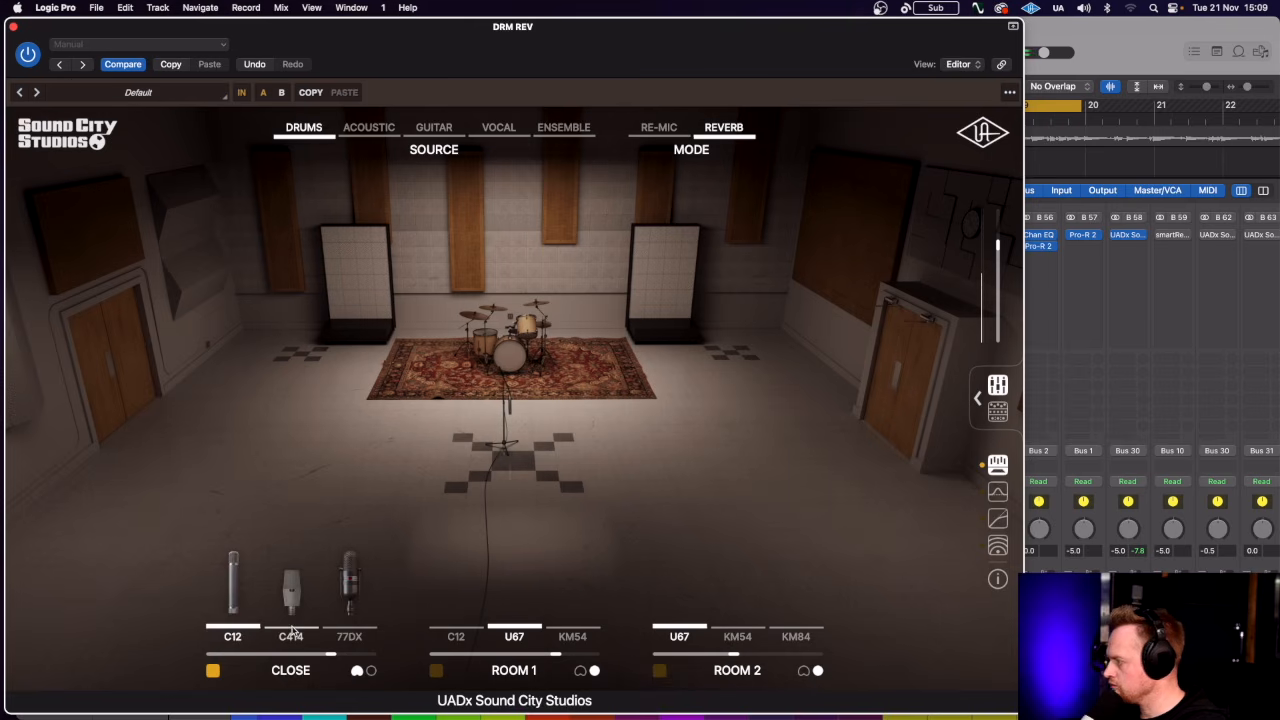
click(978, 398)
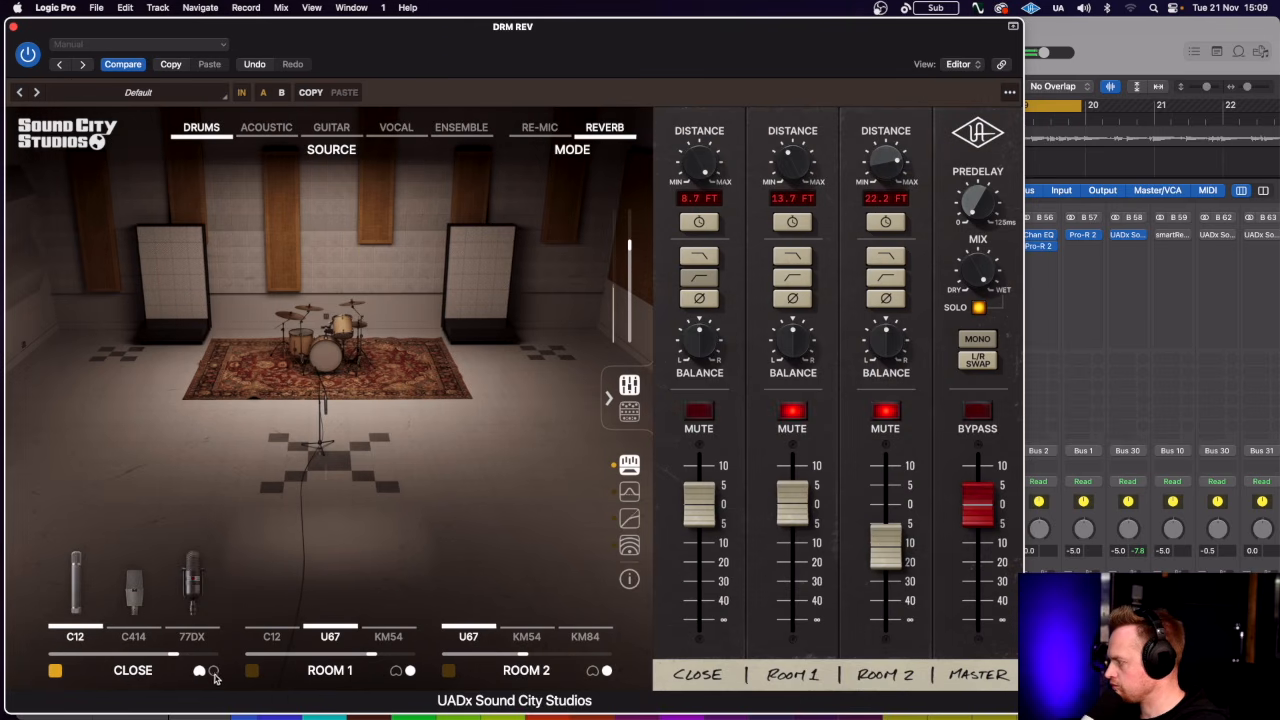
click(213, 672)
drag(699, 160, 694, 257)
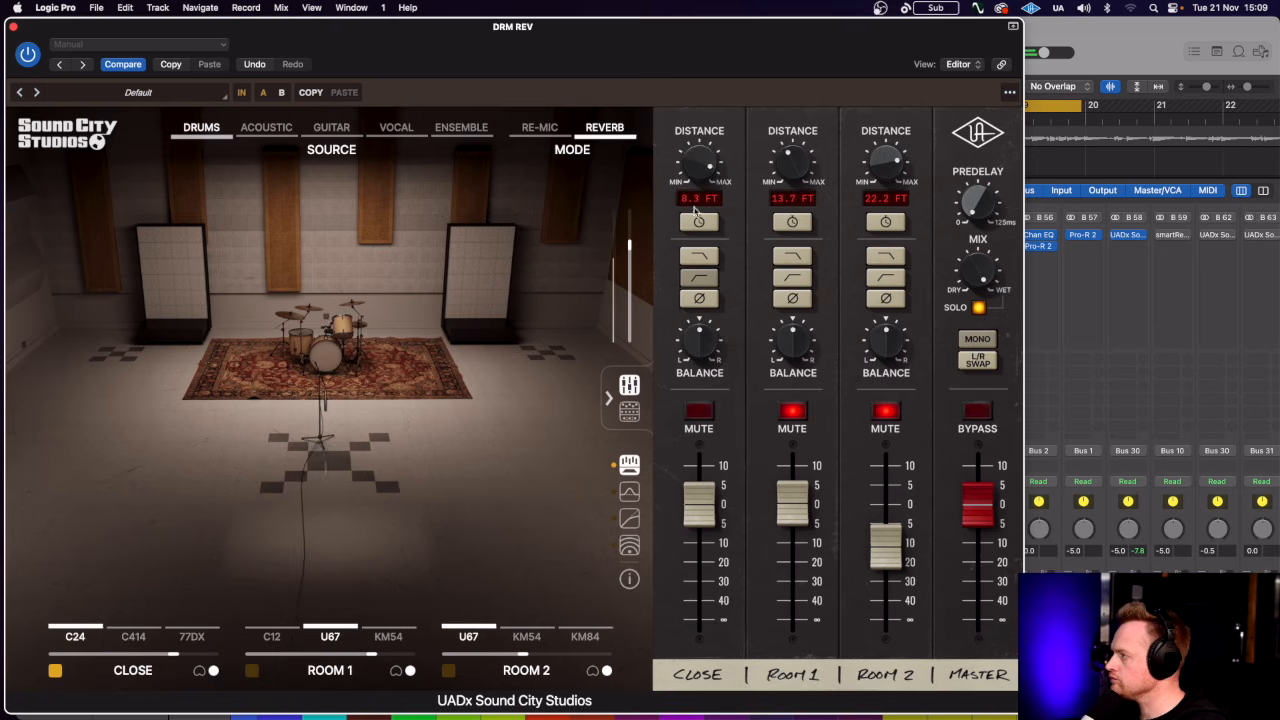
Try the C414 as the Close mic at about 4 ft and the 77DX at about 6.4 ft.
click(130, 636)
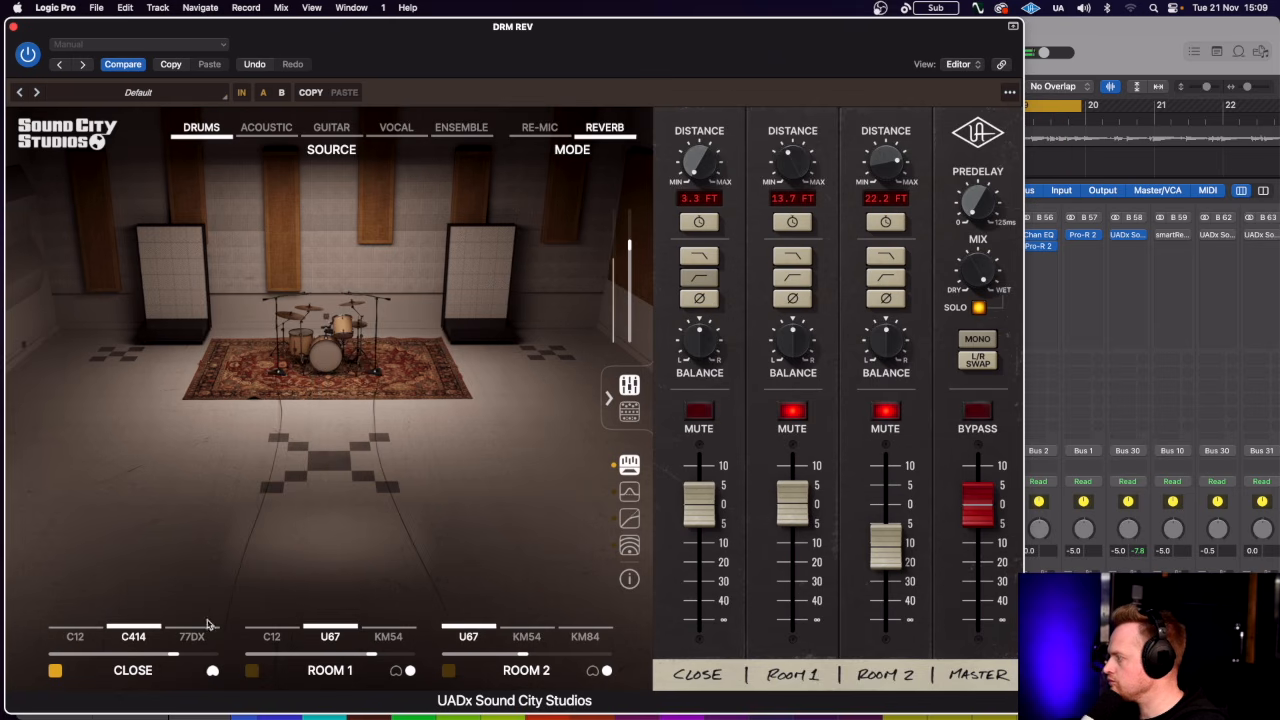
drag(690, 175, 694, 120)
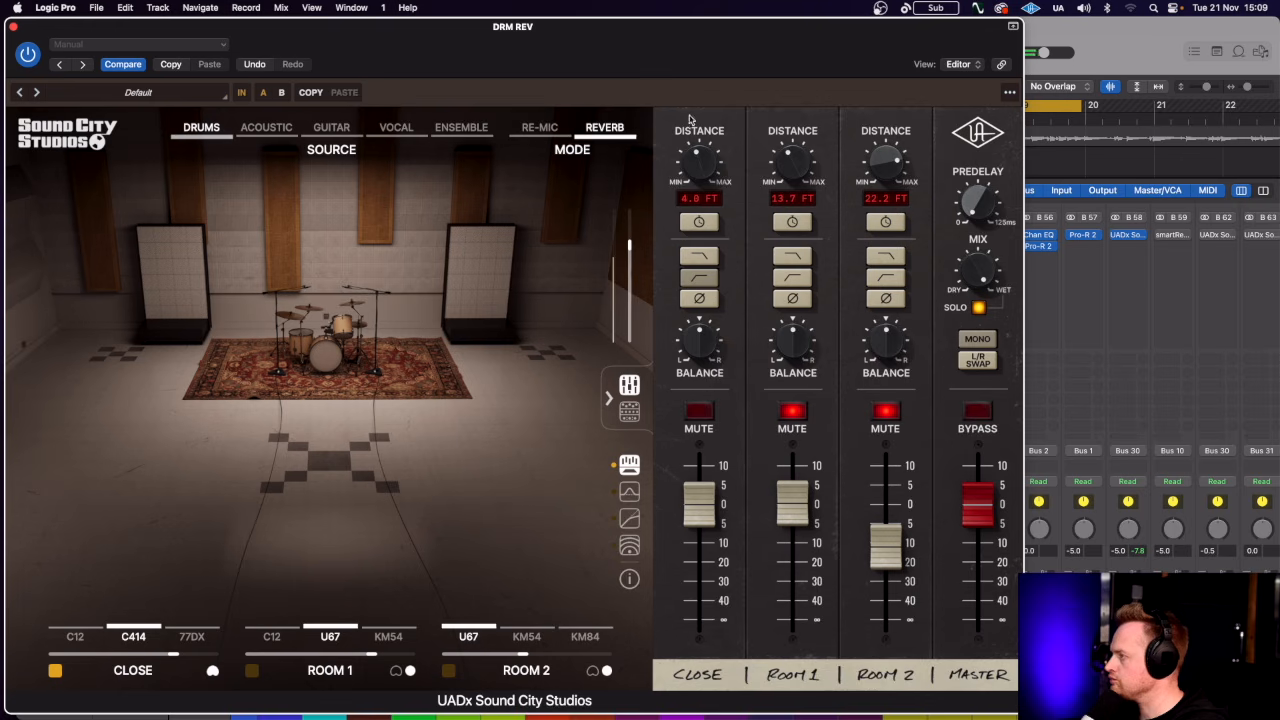
click(188, 636)
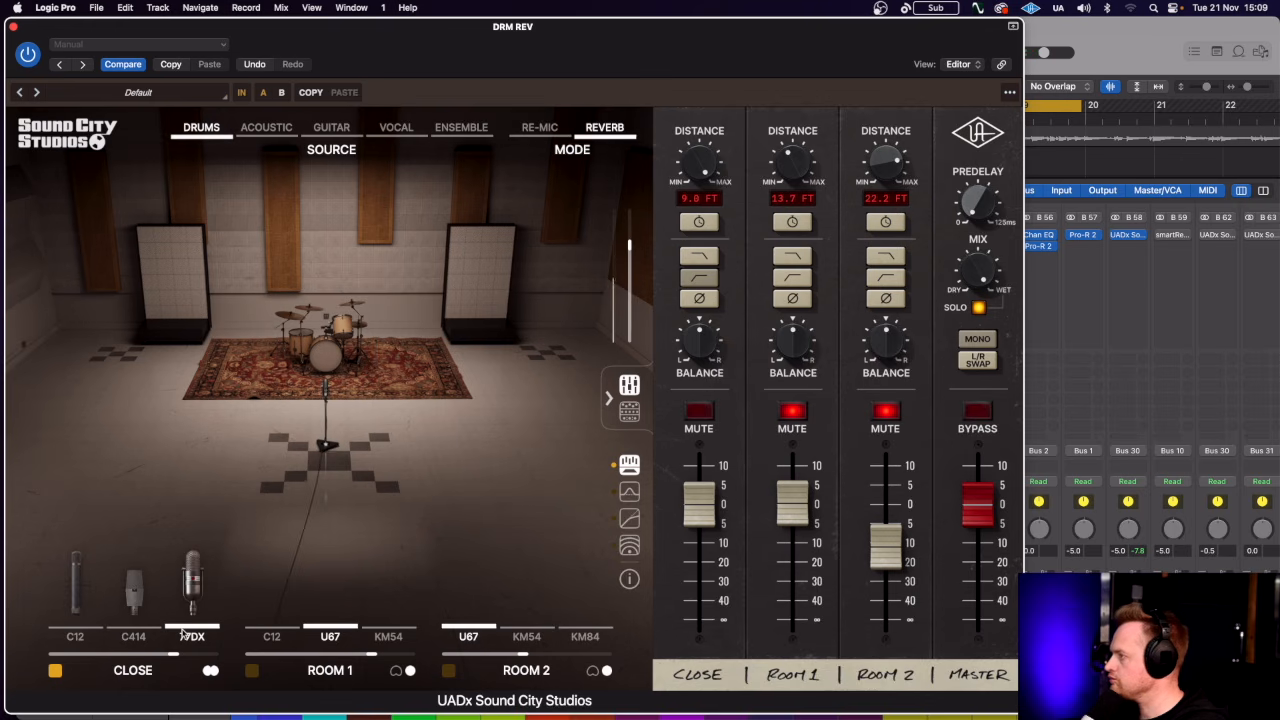
drag(700, 167, 699, 195)
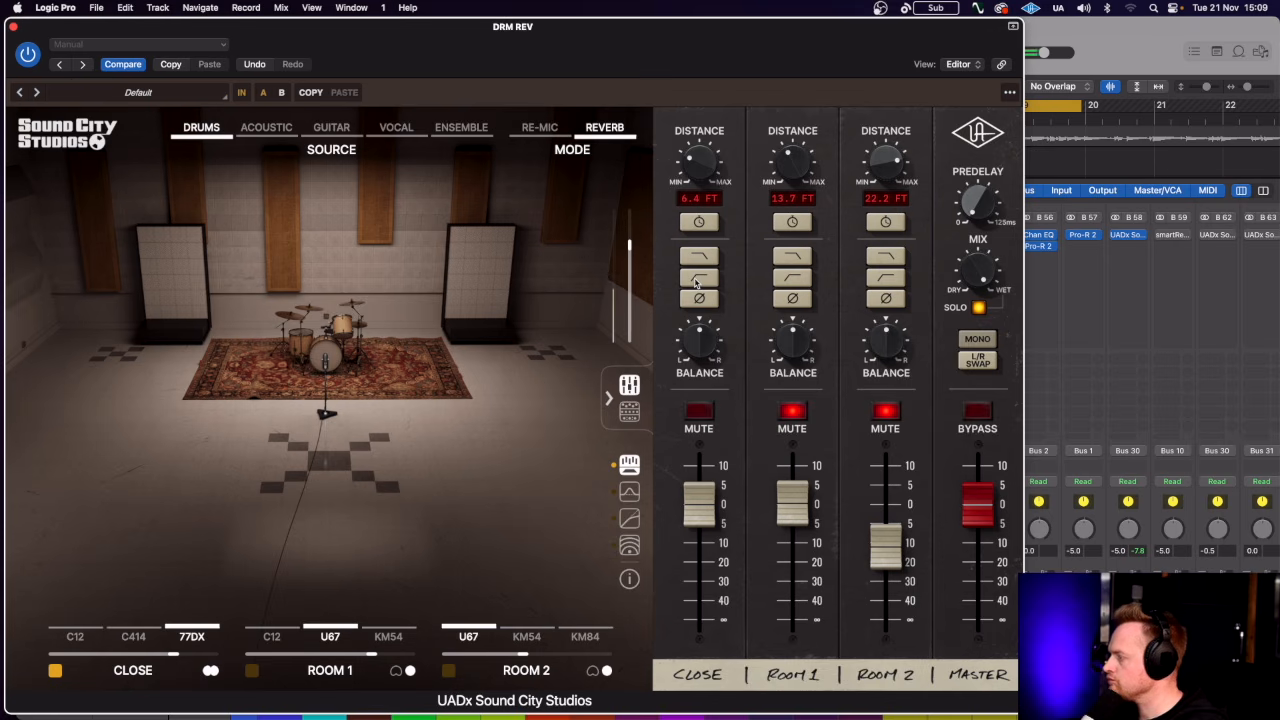
Enable Room 1 with the Close mic as C414, and audition Room 1's C12 and KM54 before settling on the cardioid U67.
click(251, 670)
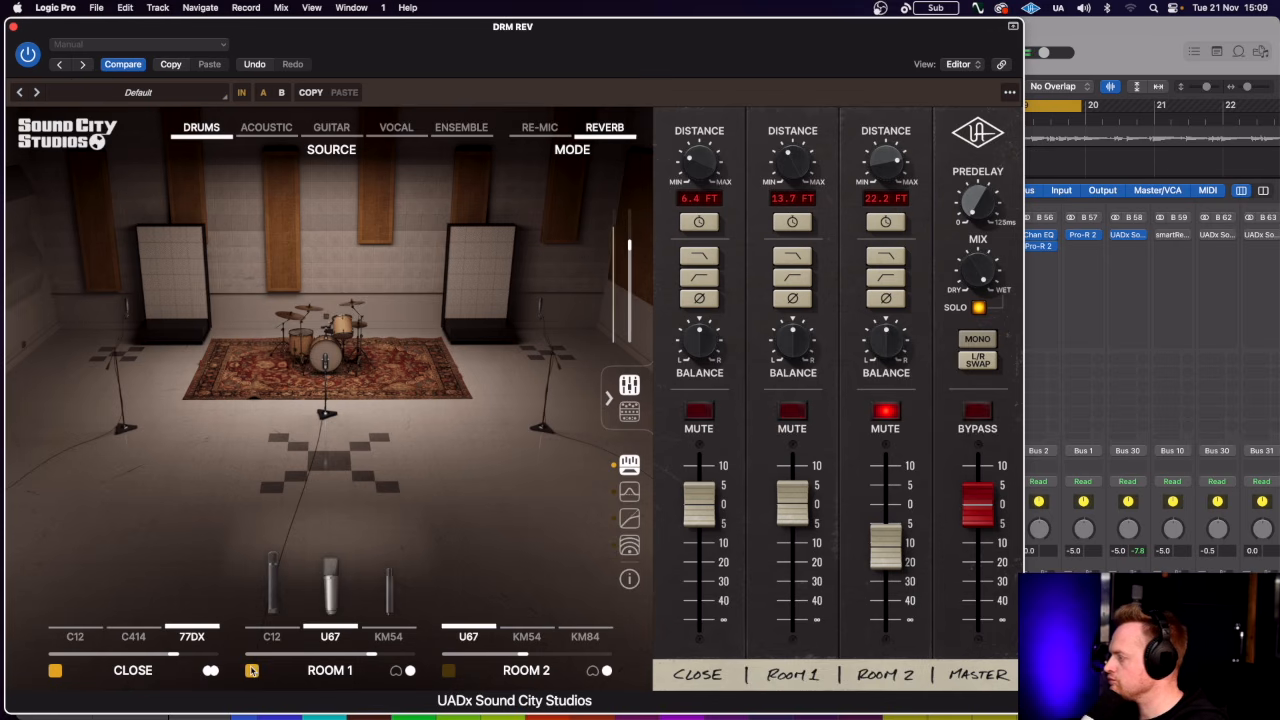
click(134, 636)
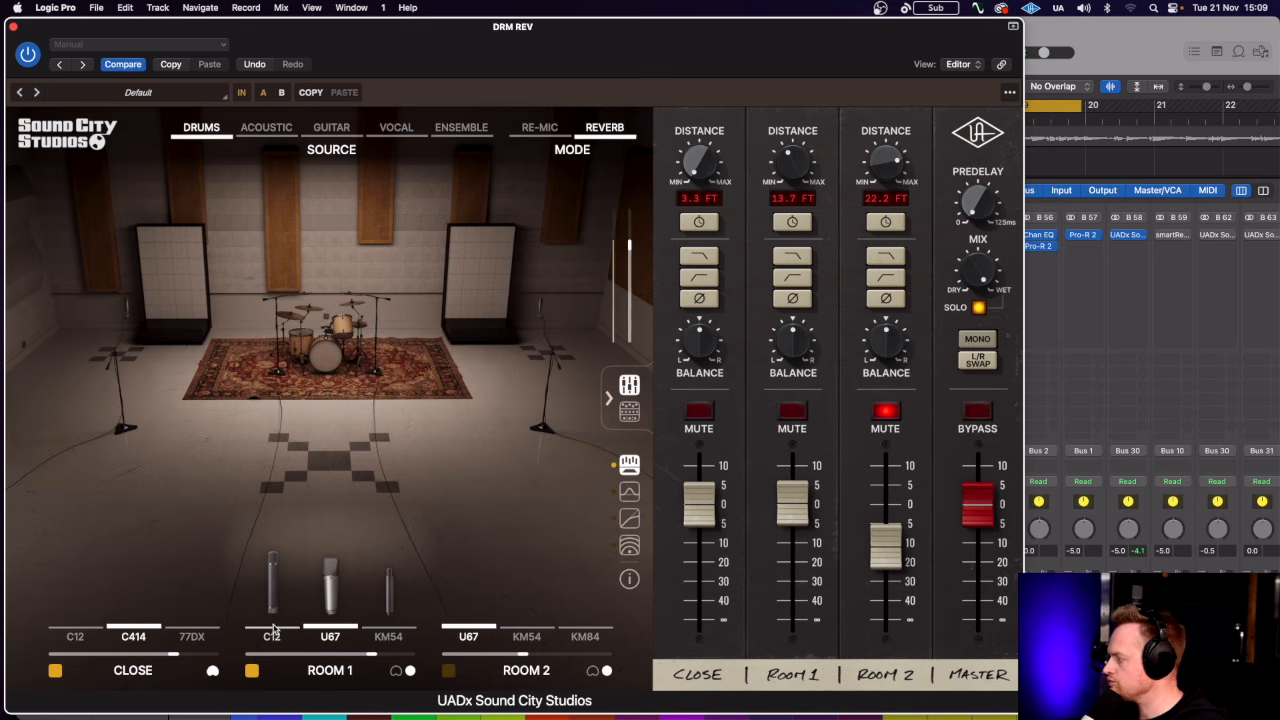
click(388, 636)
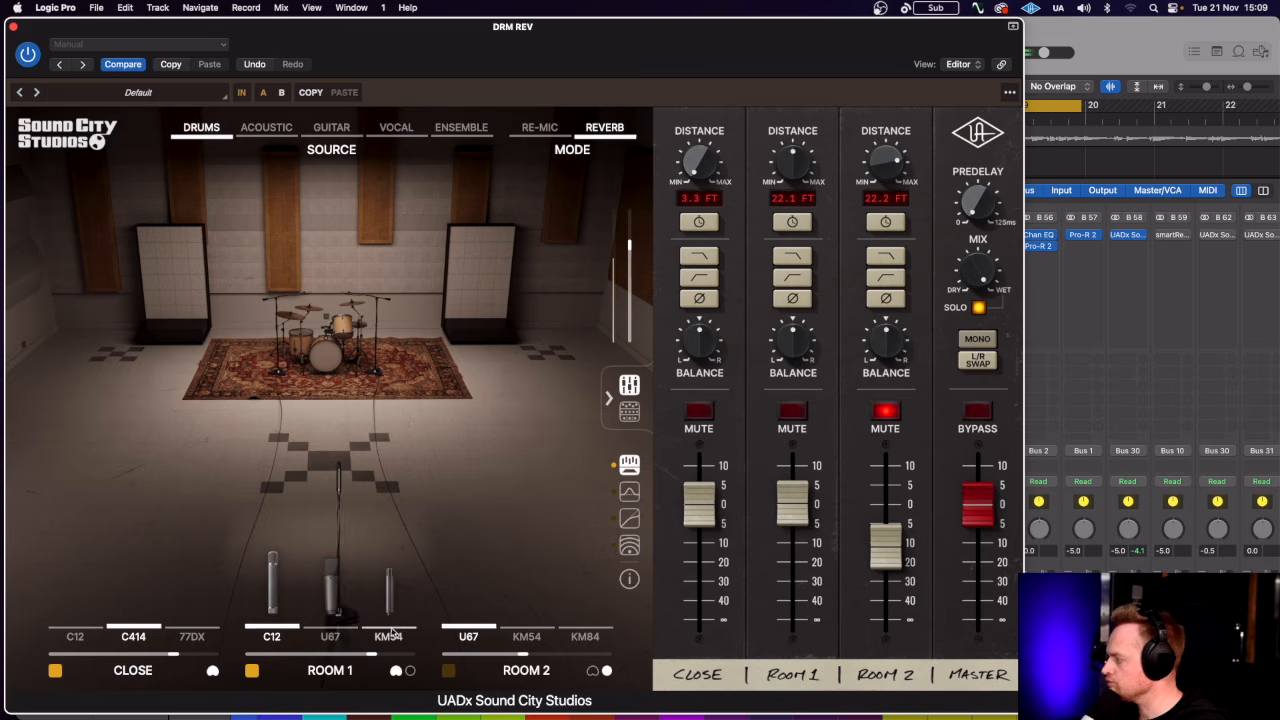
click(331, 636)
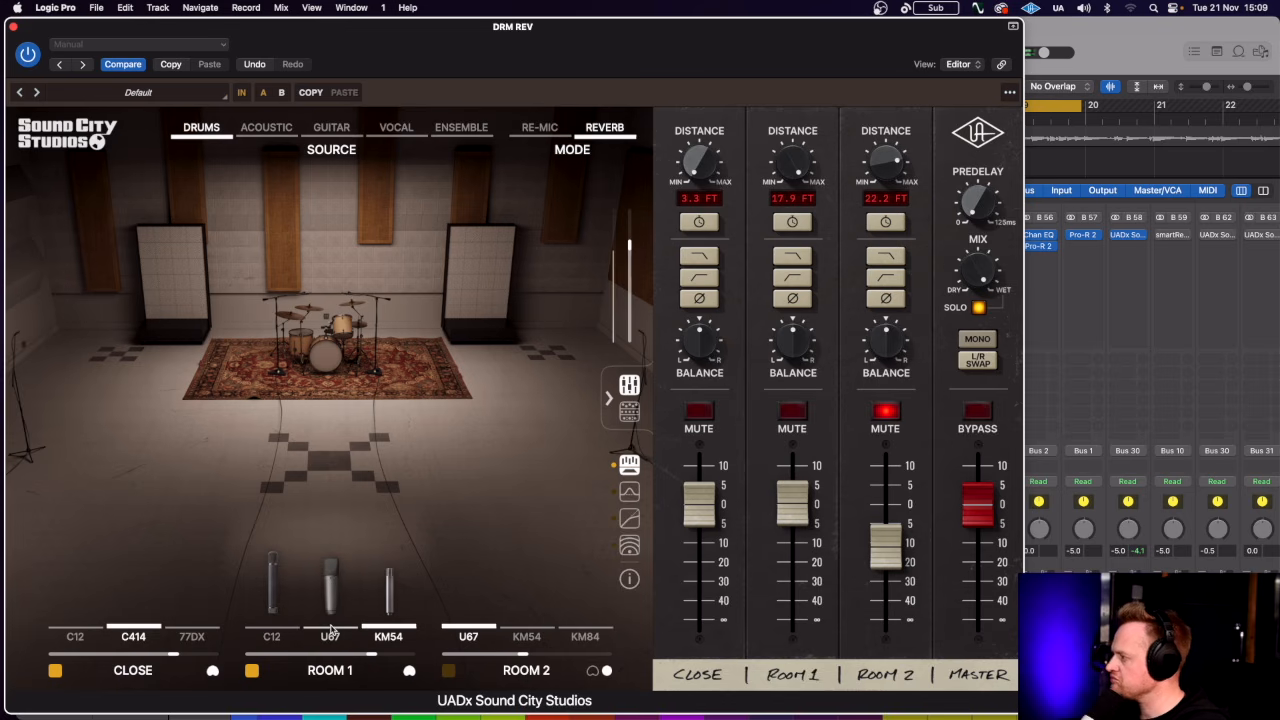
click(410, 671)
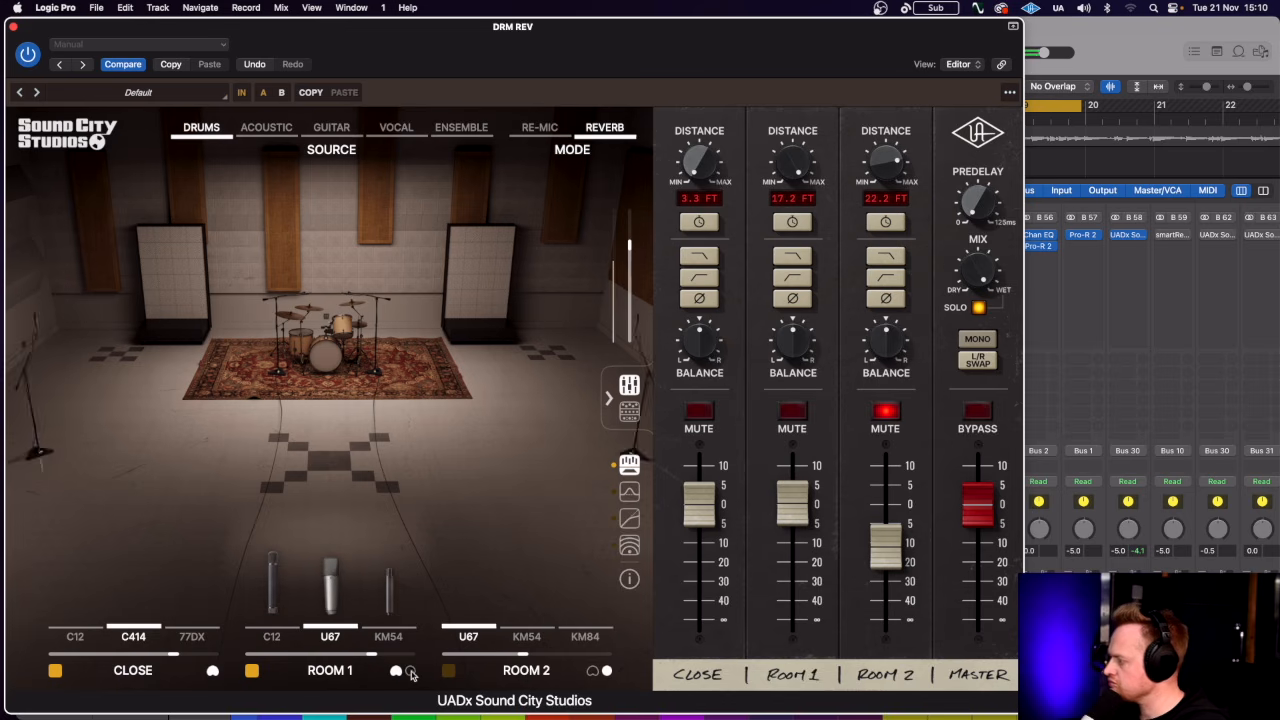
click(396, 670)
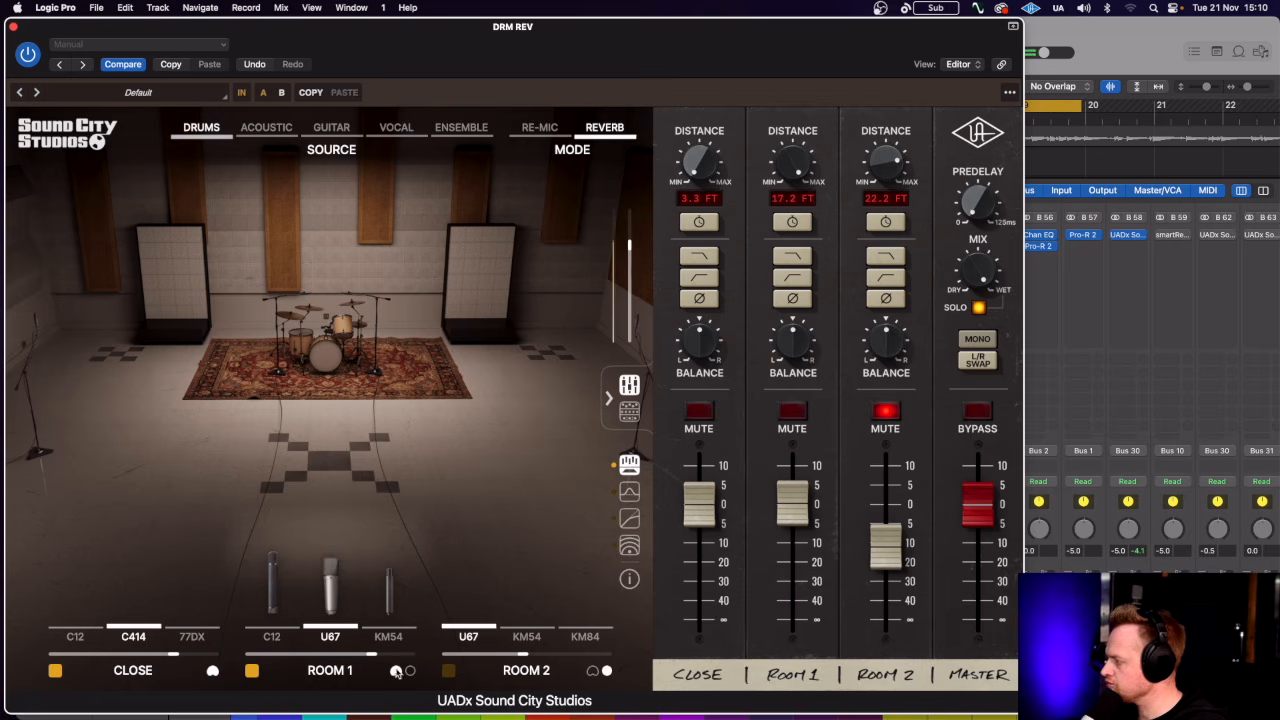
Enable Room 2 with its fader at 0, try the KM54 on it, and lower Room 1's fader to about -6.
click(449, 670)
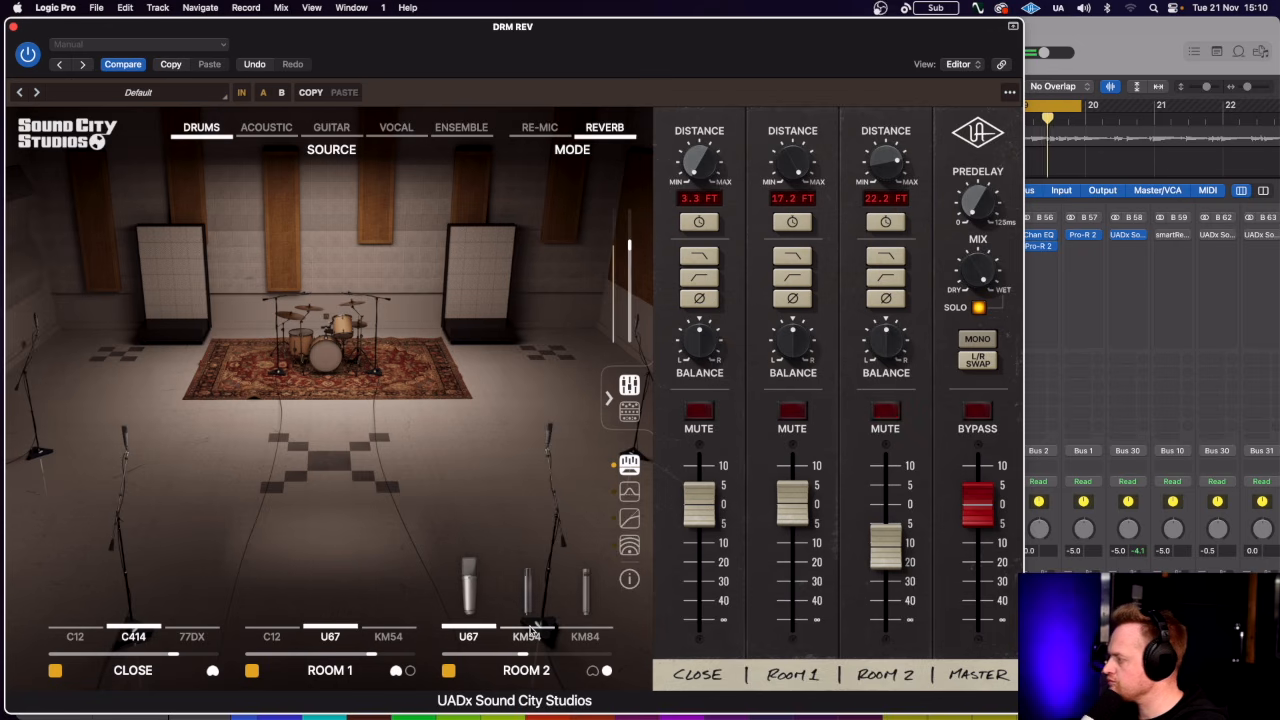
drag(882, 540, 883, 500)
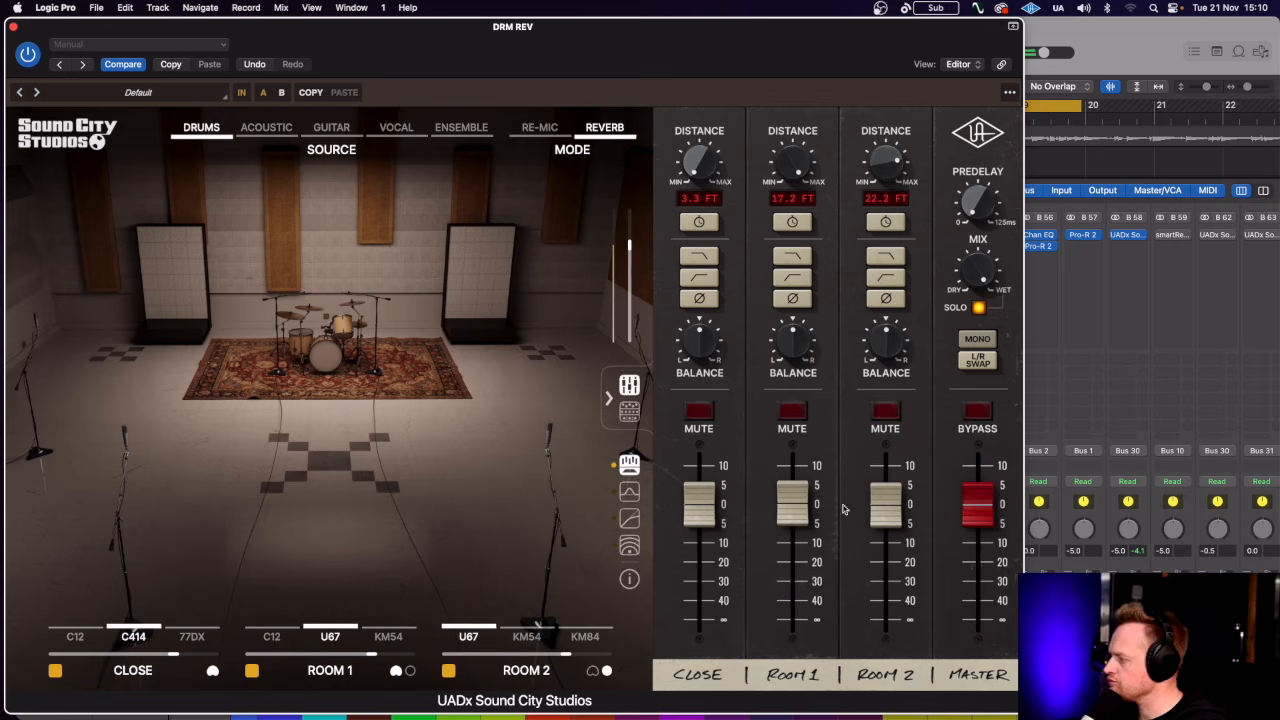
click(528, 632)
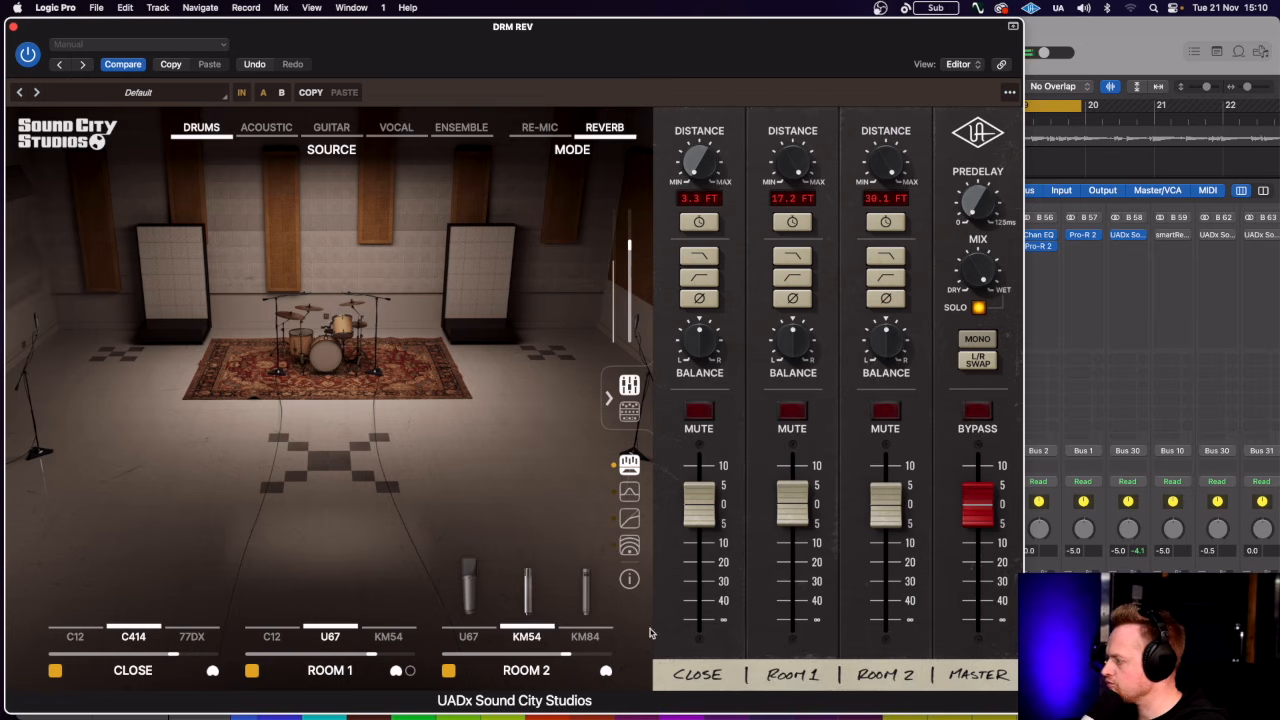
drag(785, 511, 783, 537)
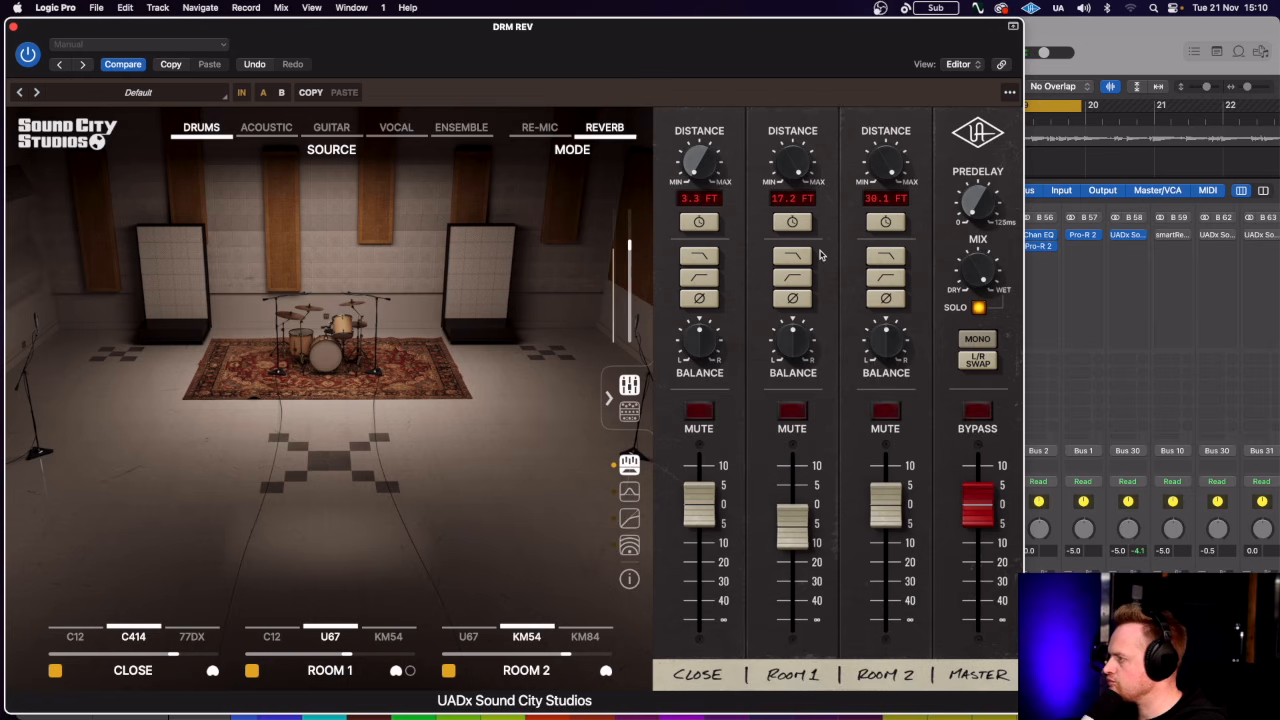
Try the KM84 on Room 2, return to the U67 in omni, and lower the Room 2 fader to about -6.
click(586, 632)
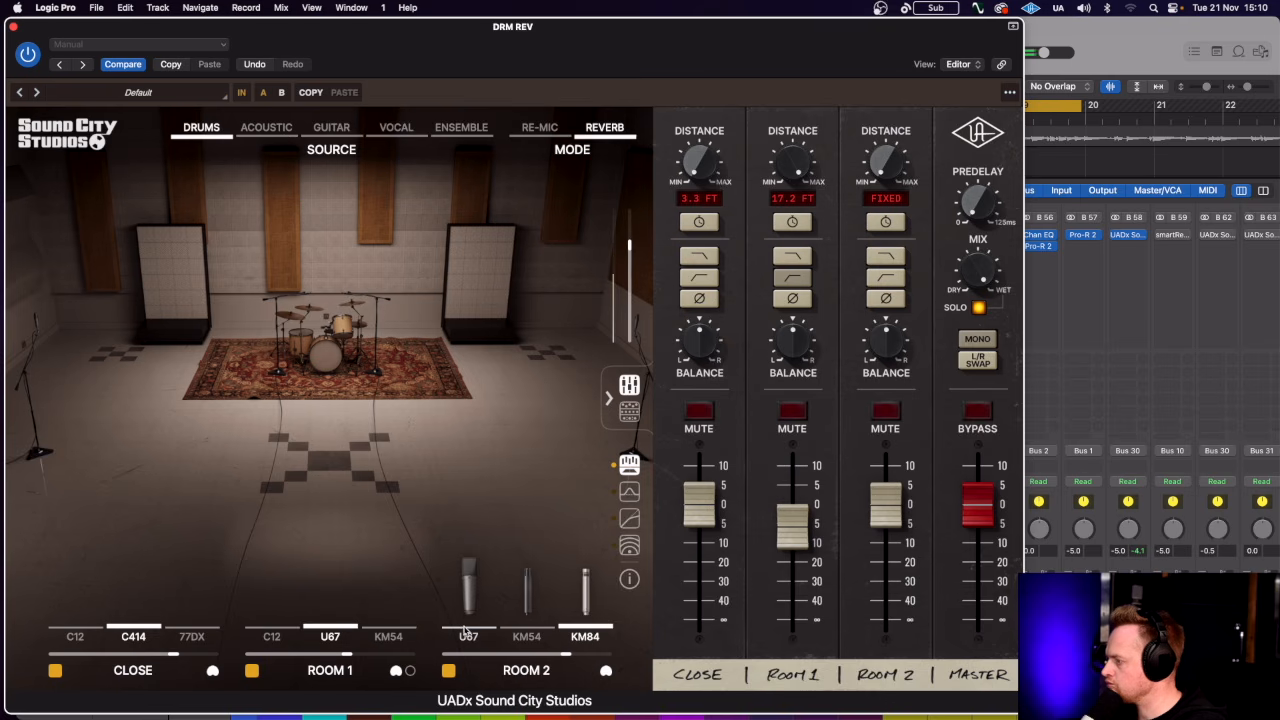
click(467, 632)
click(592, 671)
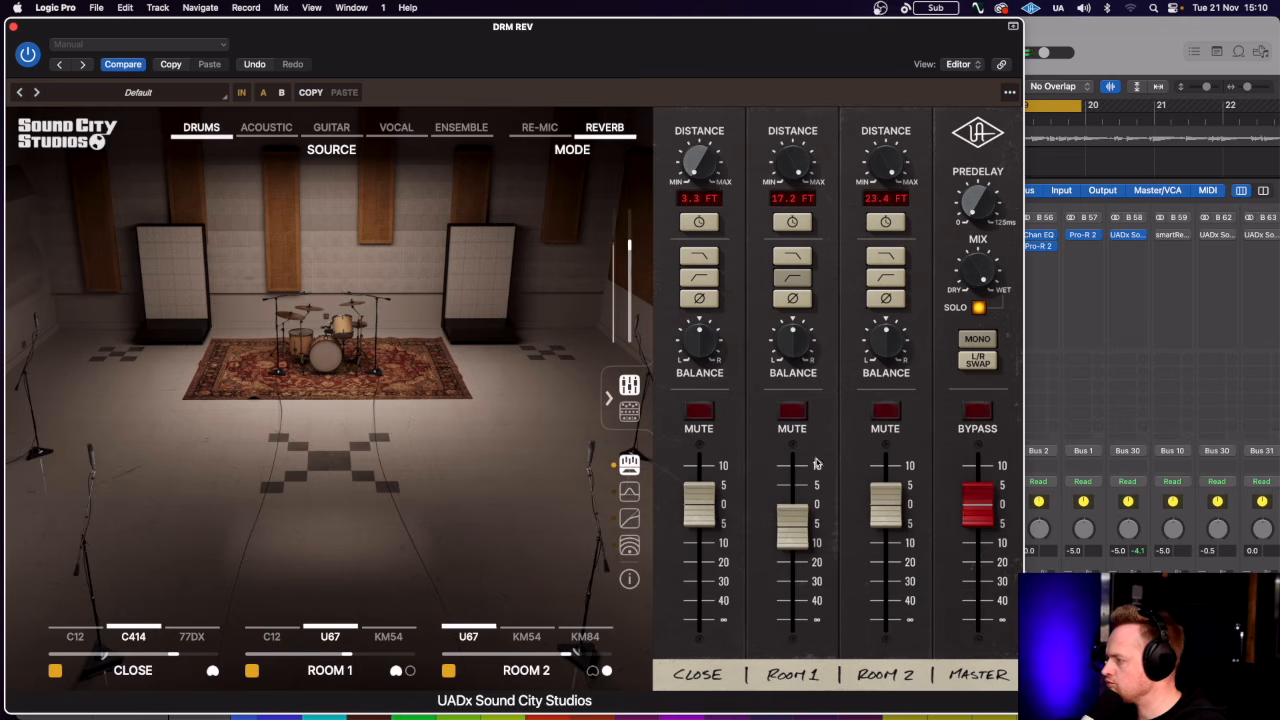
drag(888, 520, 885, 535)
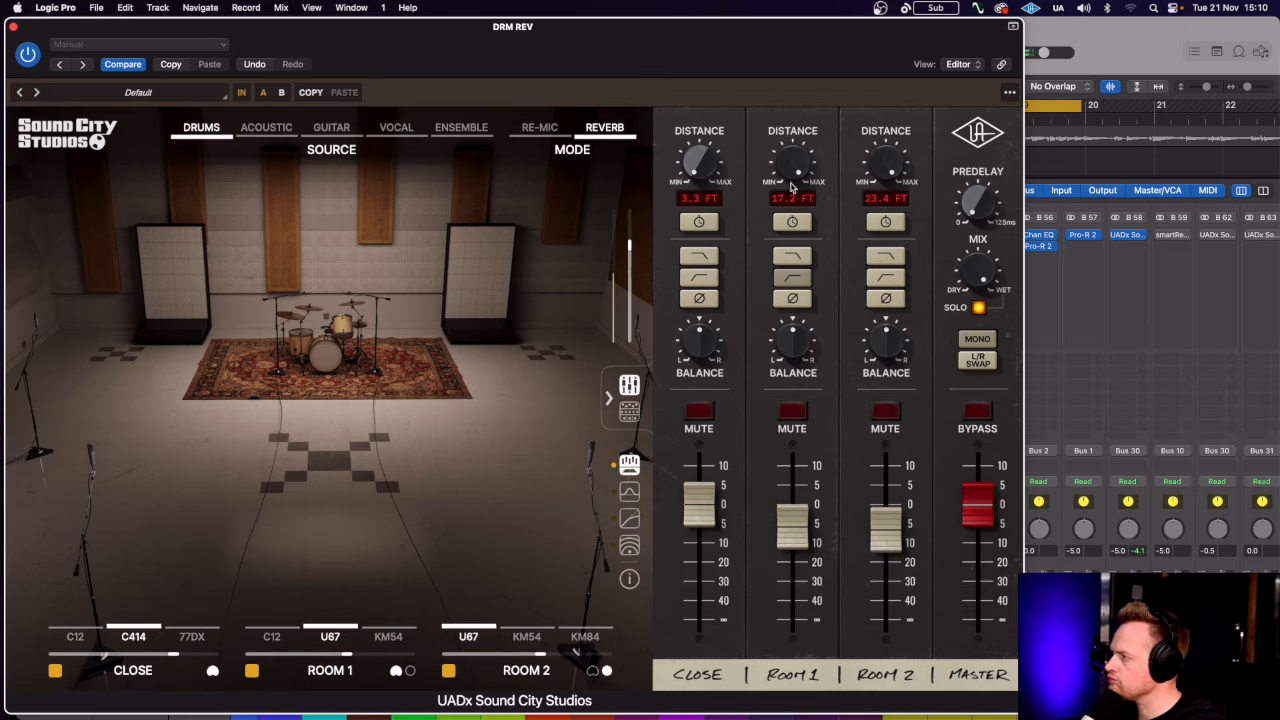
Set the mic distances to 14.1 ft for Room 1, 22.3 ft for Room 2 and 3.6 ft for Close.
drag(781, 165, 782, 244)
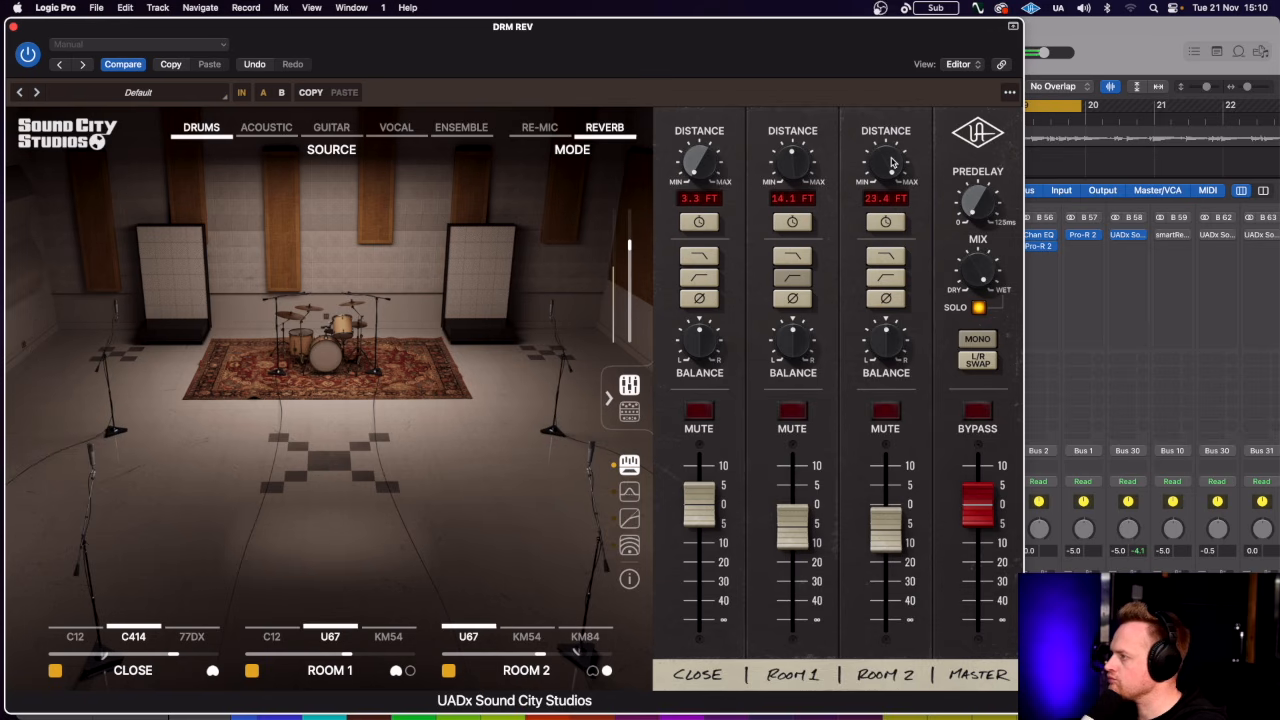
drag(890, 162, 888, 190)
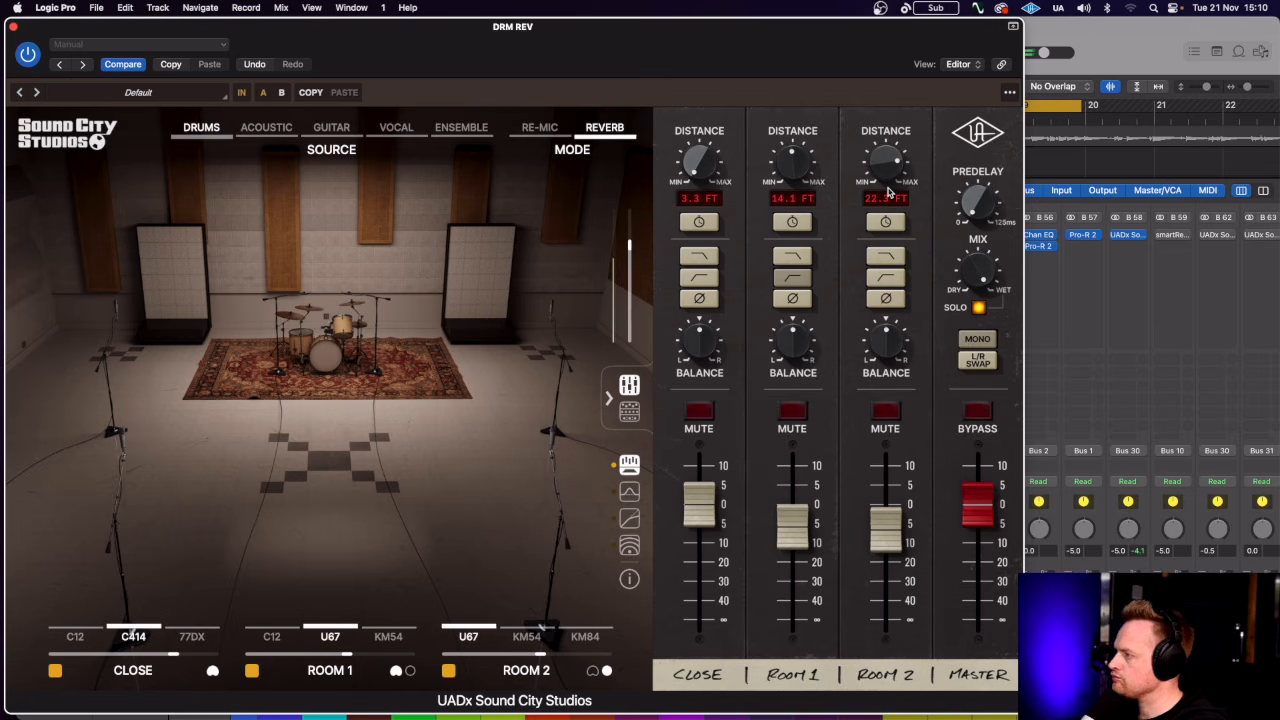
drag(697, 163, 693, 143)
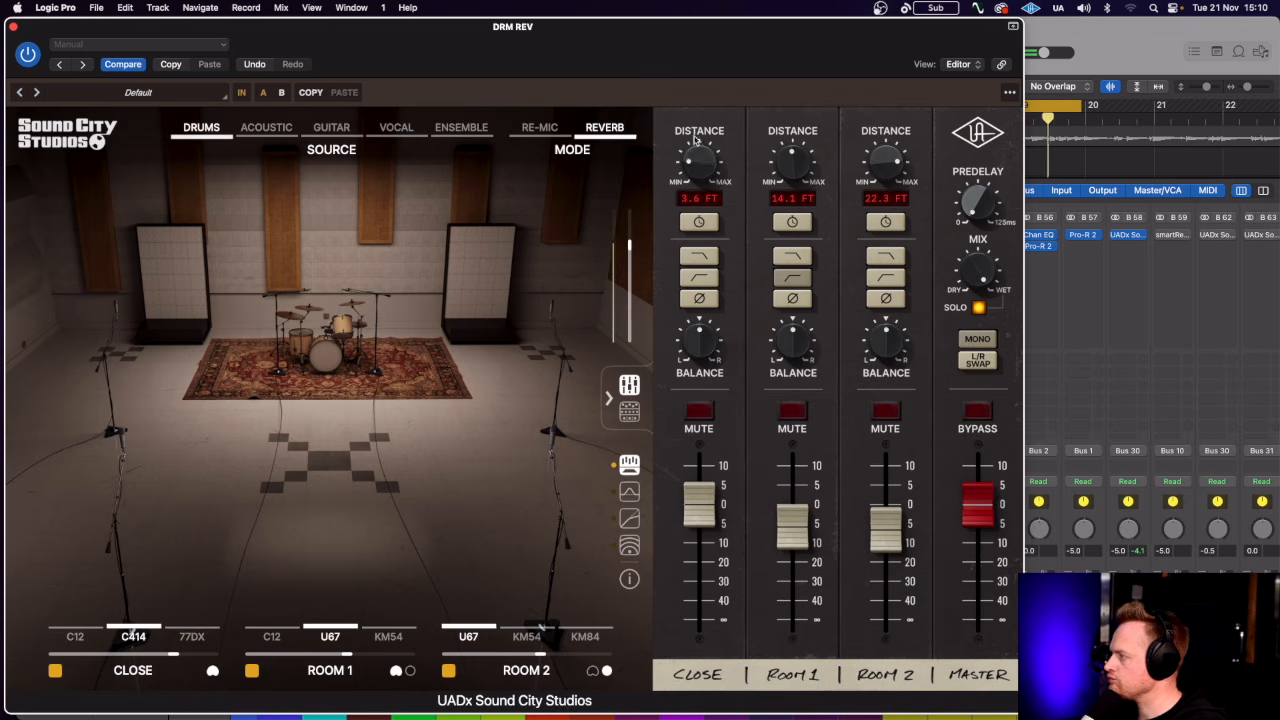
Show the master effects, switch on the Equalizer and boost its low band.
click(629, 410)
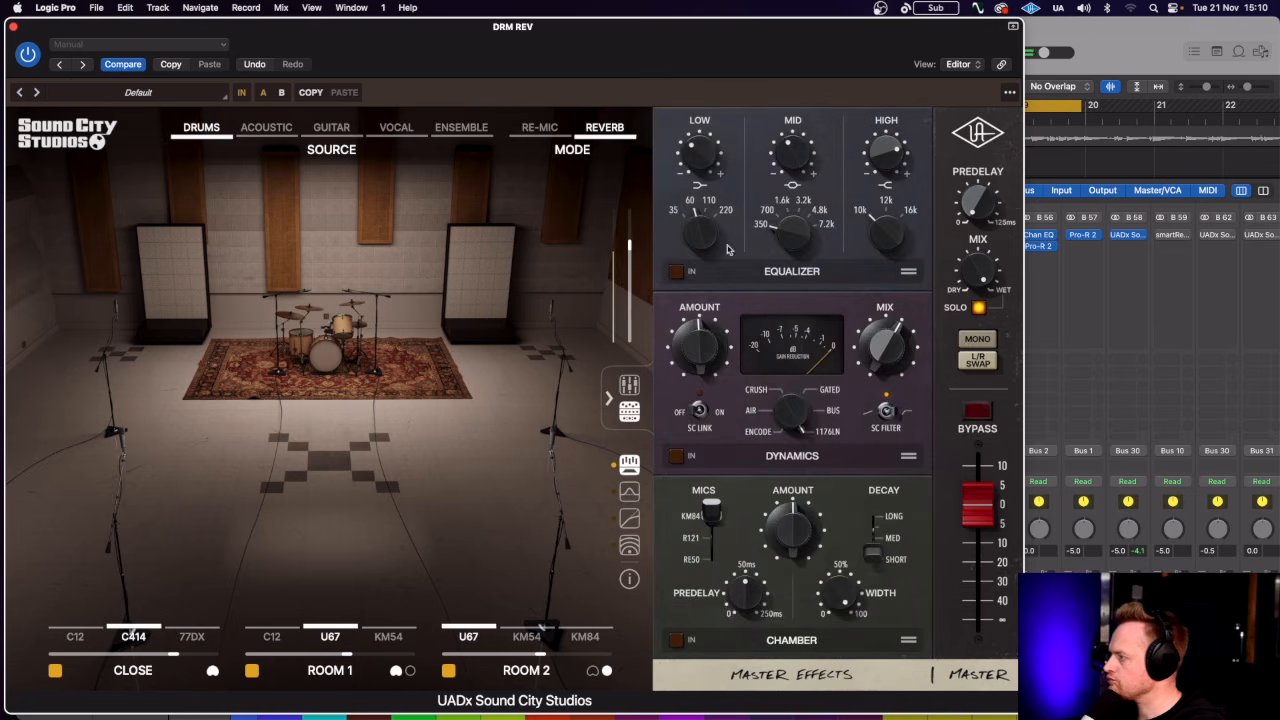
click(676, 273)
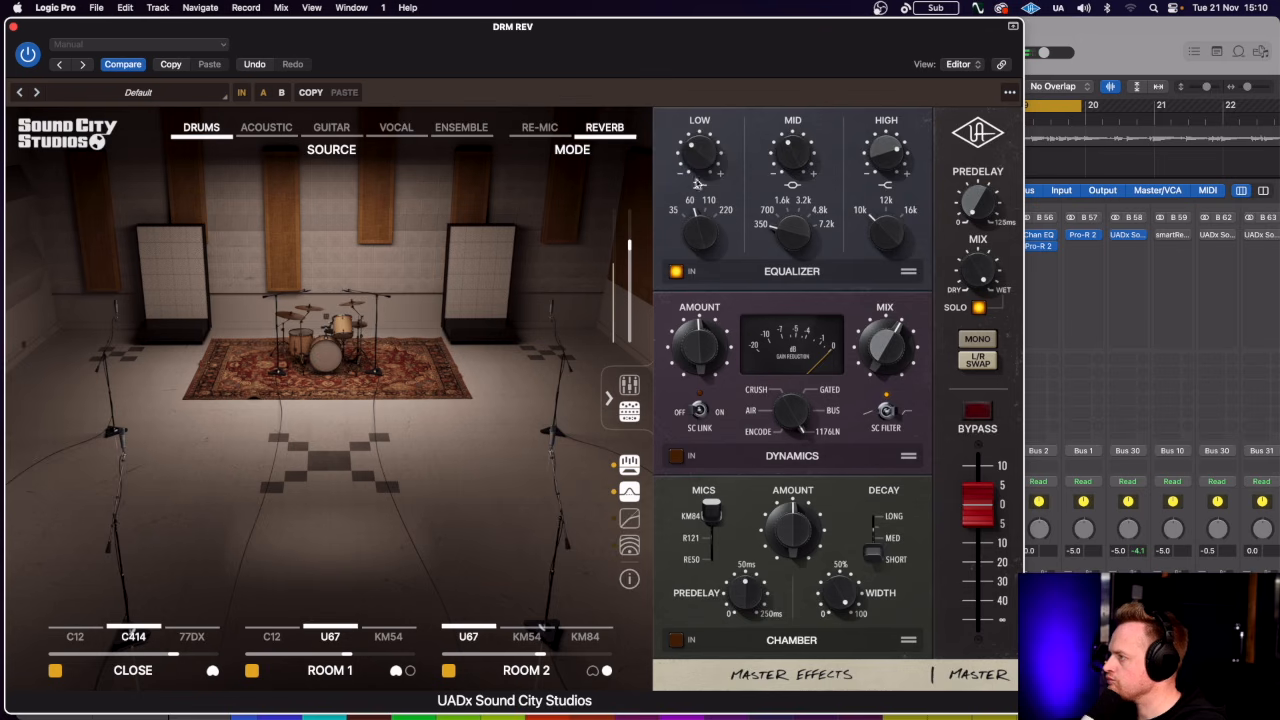
drag(693, 152, 691, 118)
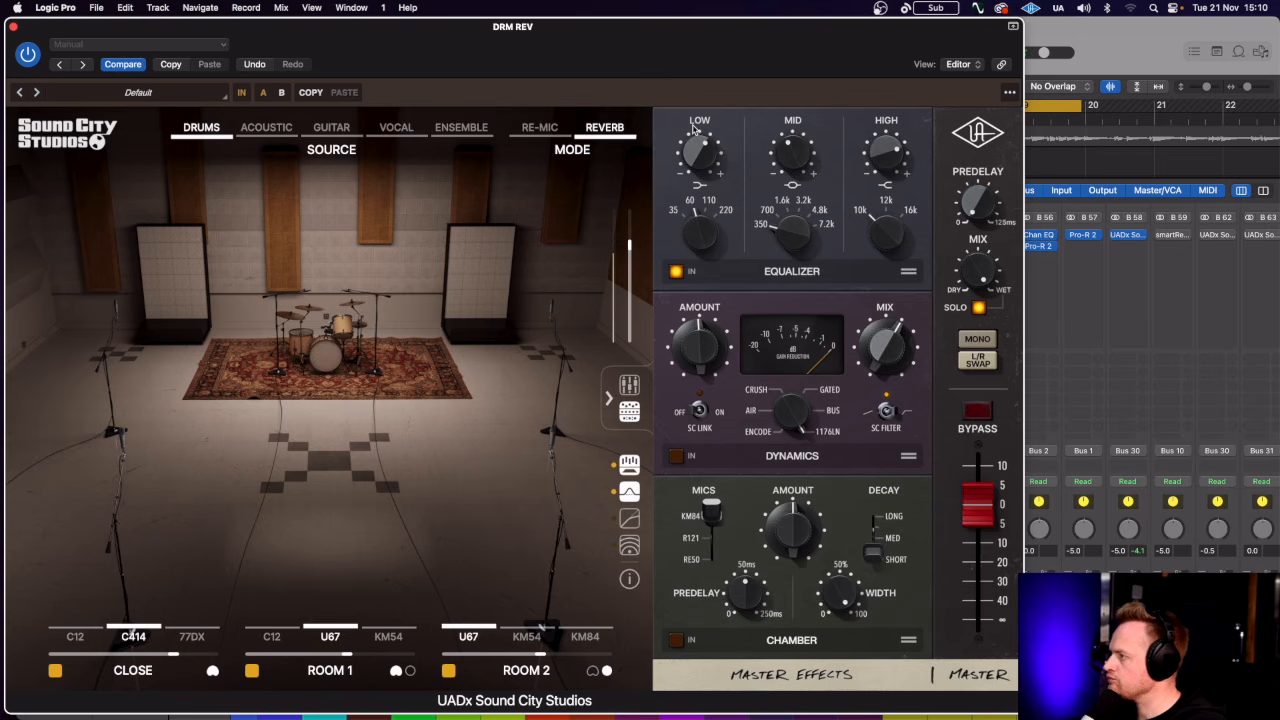
Sweep a boosted mid band, settle on a slight mid cut at 350 Hz, and fine-tune the high band.
drag(787, 160, 789, 125)
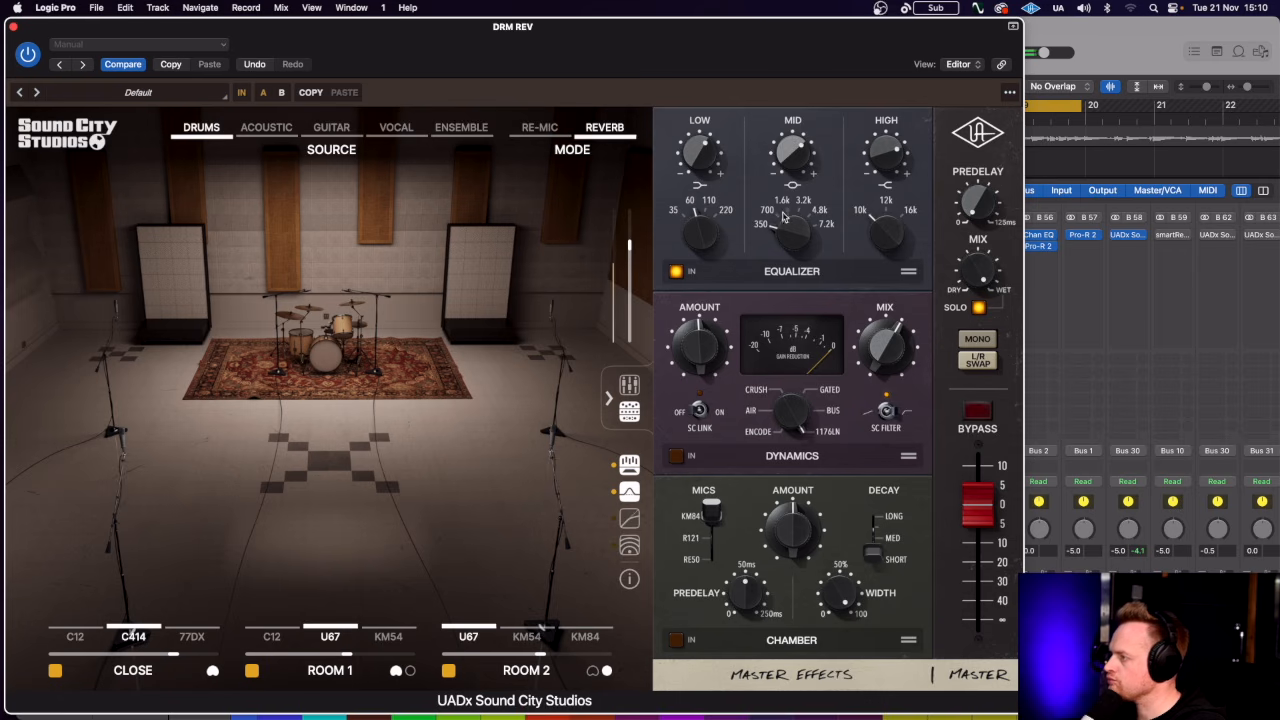
drag(785, 231, 785, 209)
drag(790, 159, 789, 186)
drag(786, 232, 786, 260)
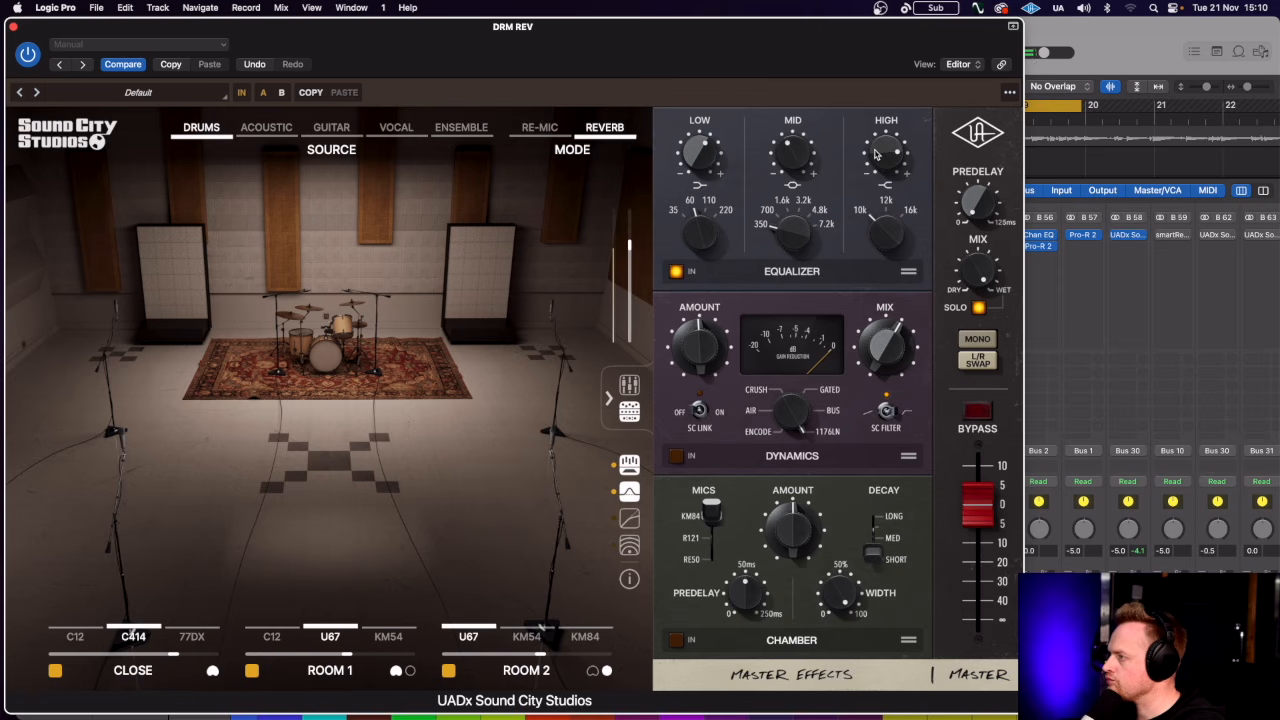
drag(873, 162, 871, 166)
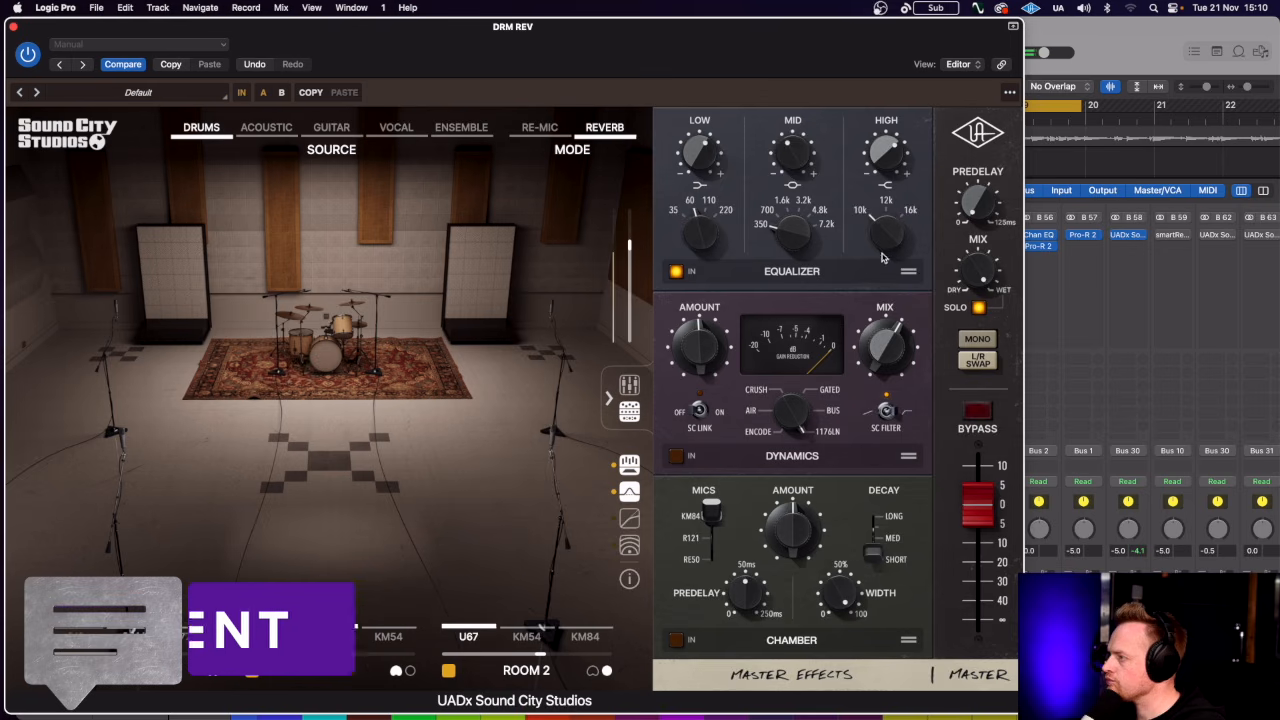
Enable Dynamics in Bus mode with a reduced amount and the mix at maximum.
click(677, 455)
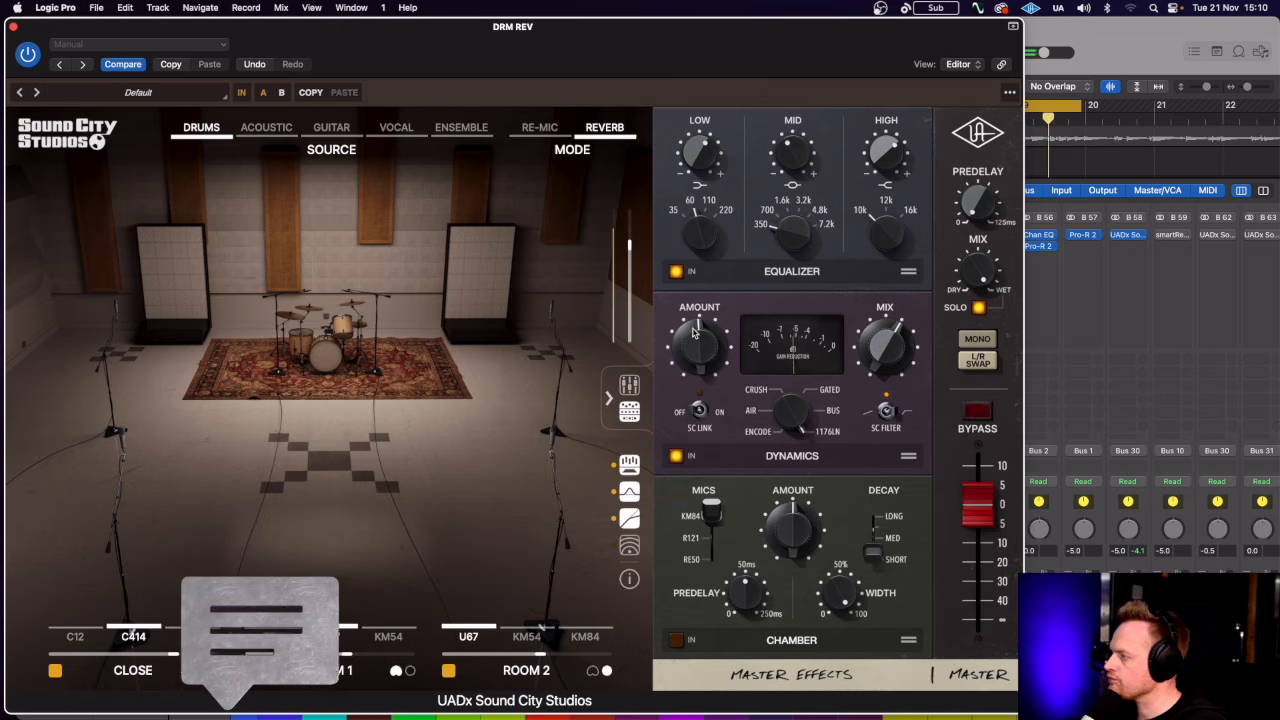
drag(693, 333, 695, 368)
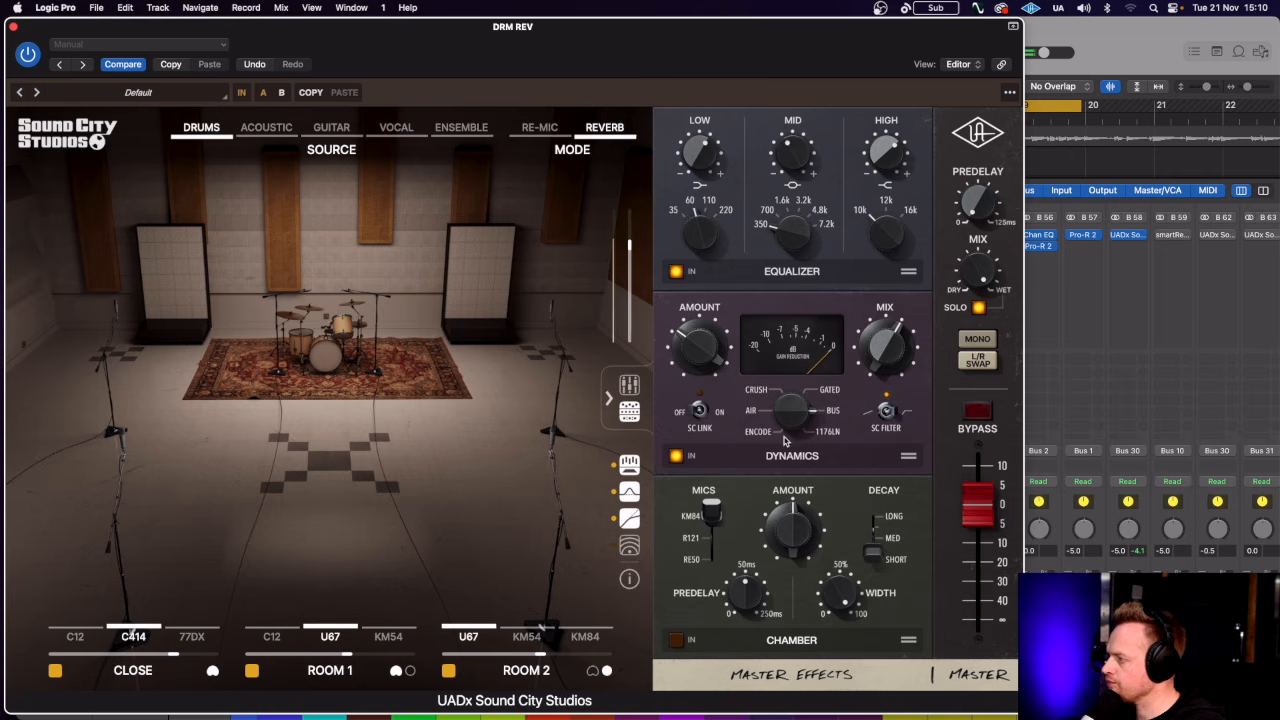
drag(697, 346, 697, 336)
drag(881, 360, 881, 229)
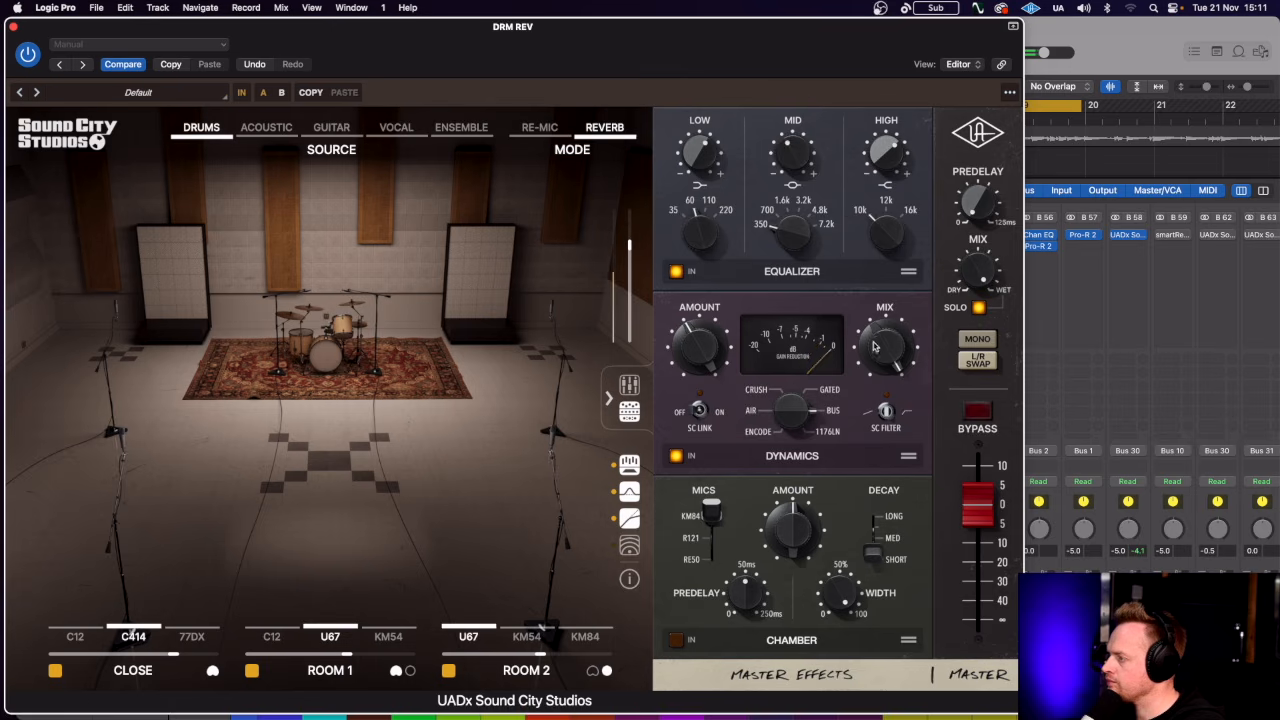
Audition the Gated dynamics mode and settle on Crush.
drag(779, 414, 777, 433)
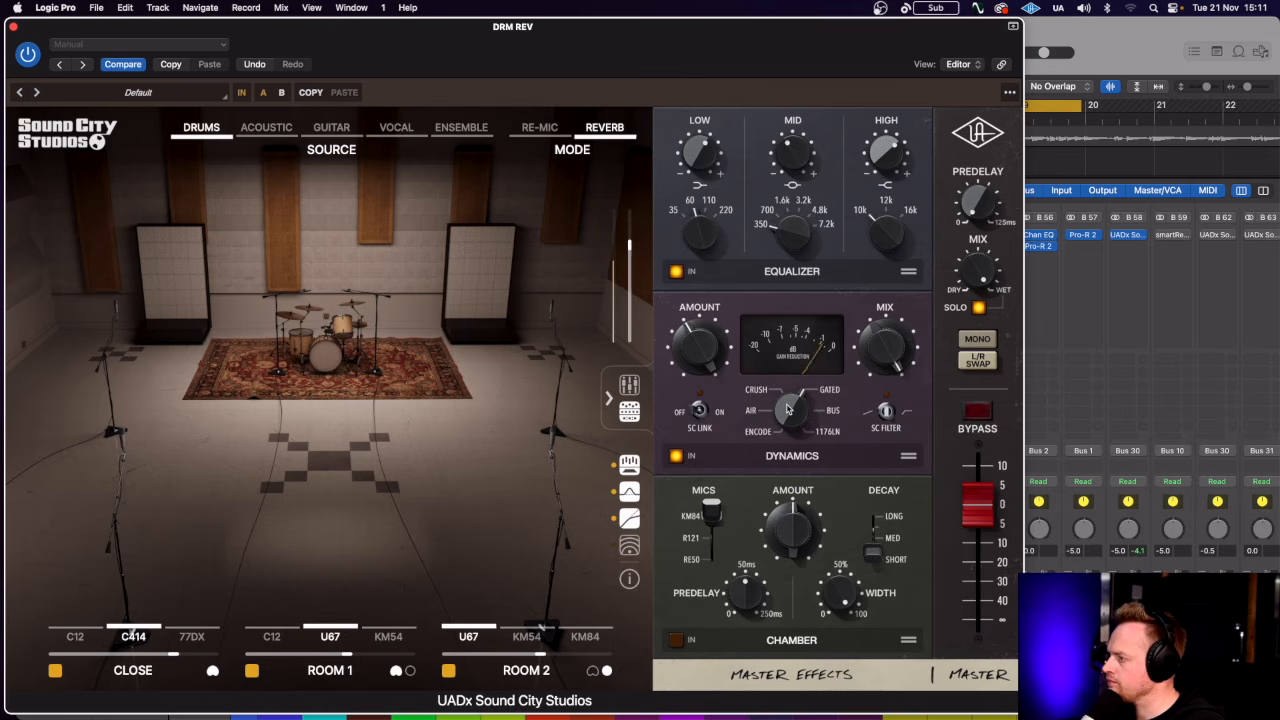
drag(788, 410, 786, 426)
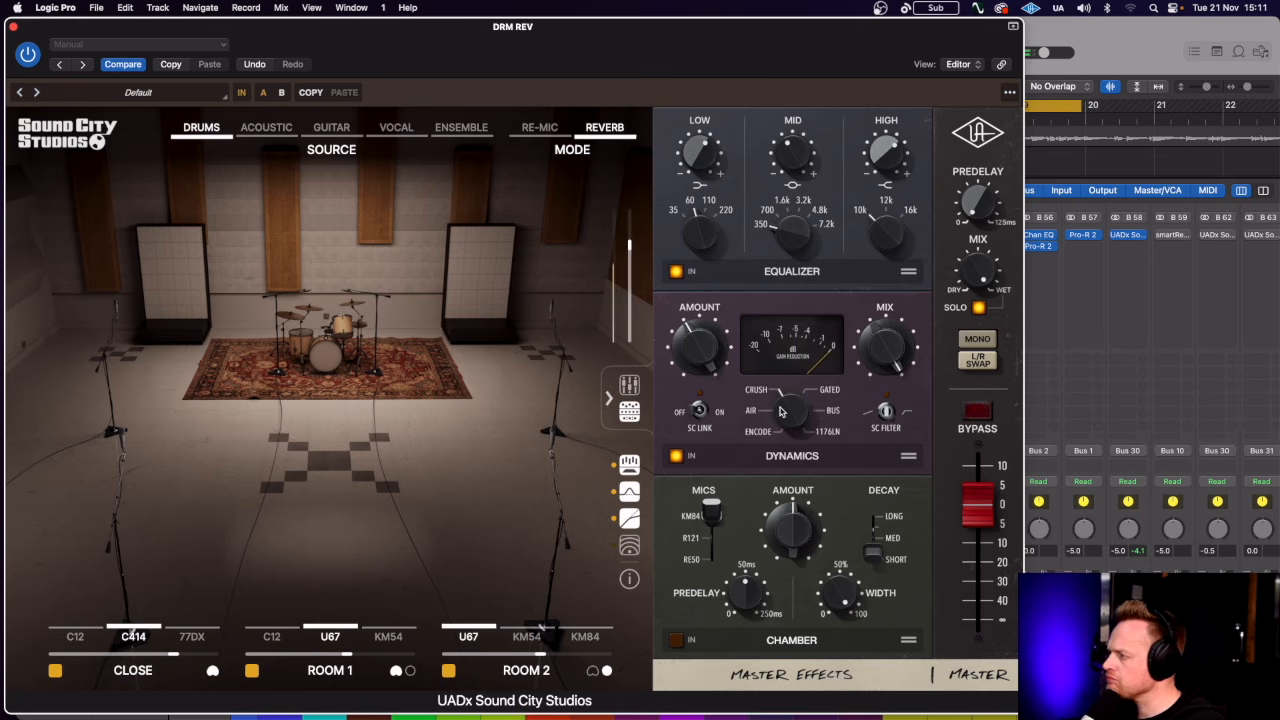
drag(781, 410, 781, 372)
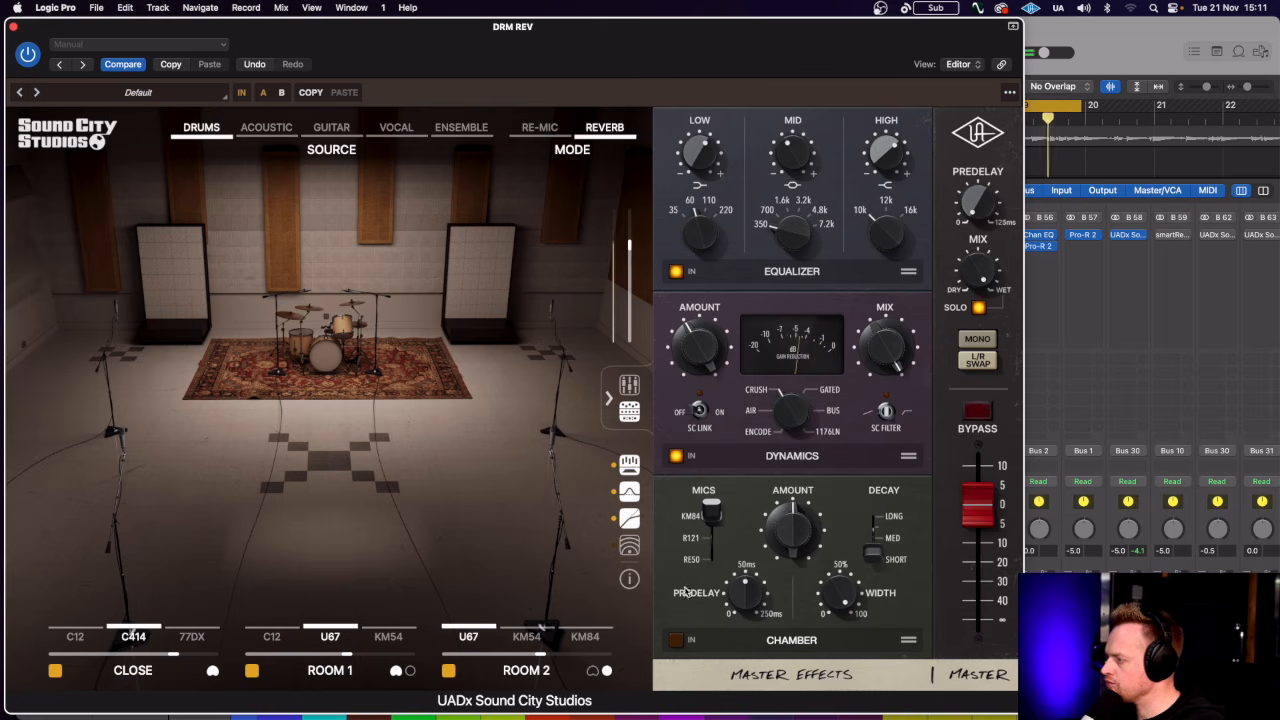
Enable the Chamber with R121 mics, a raised amount and Long decay.
click(710, 538)
click(676, 640)
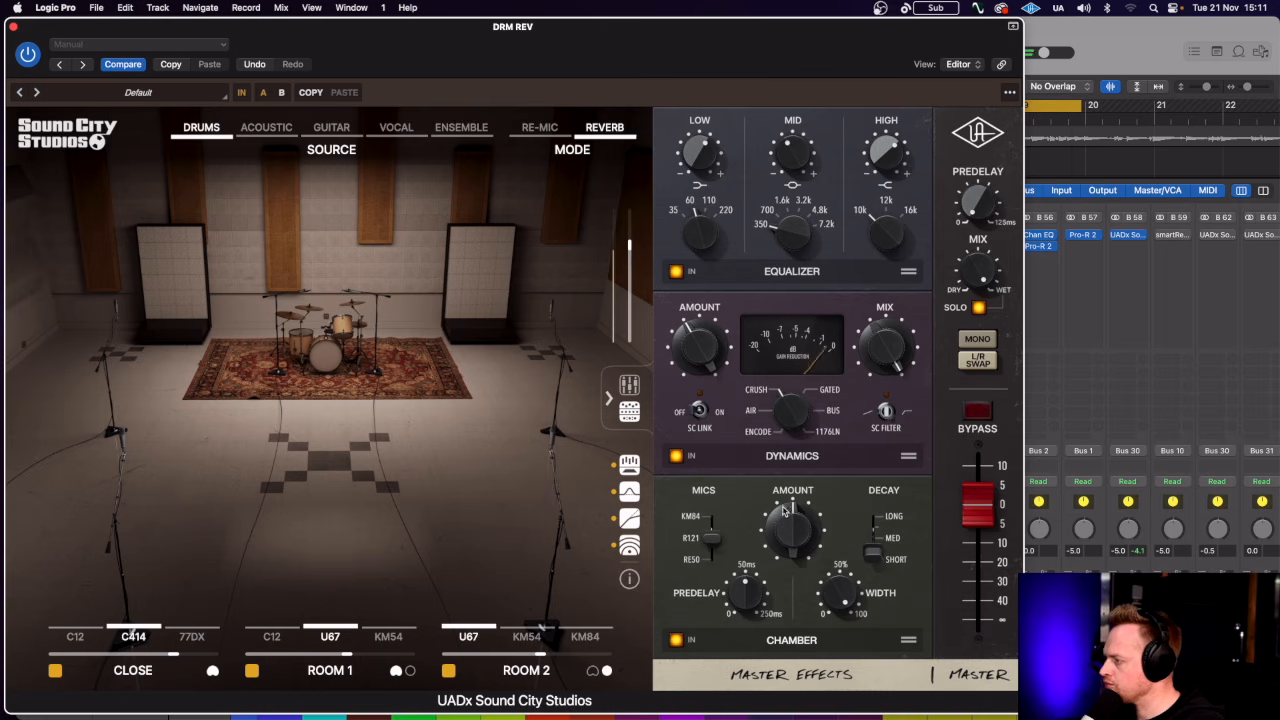
drag(785, 528, 785, 507)
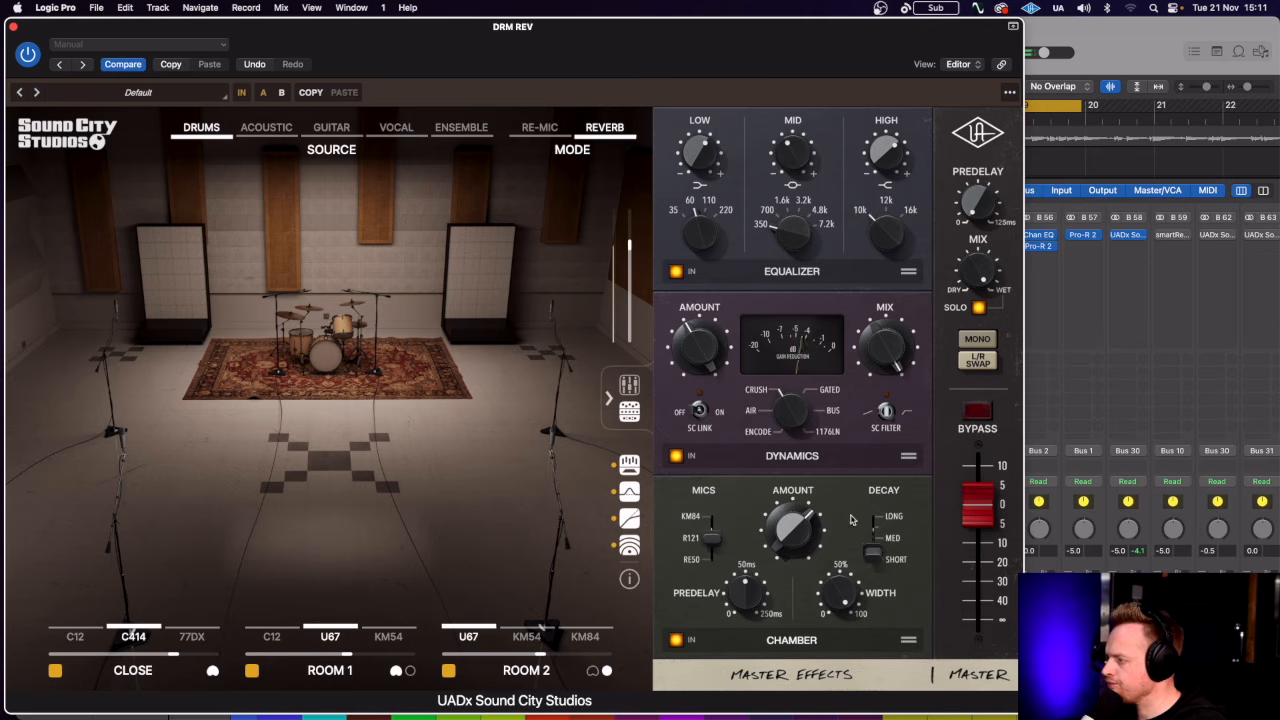
drag(875, 548, 890, 541)
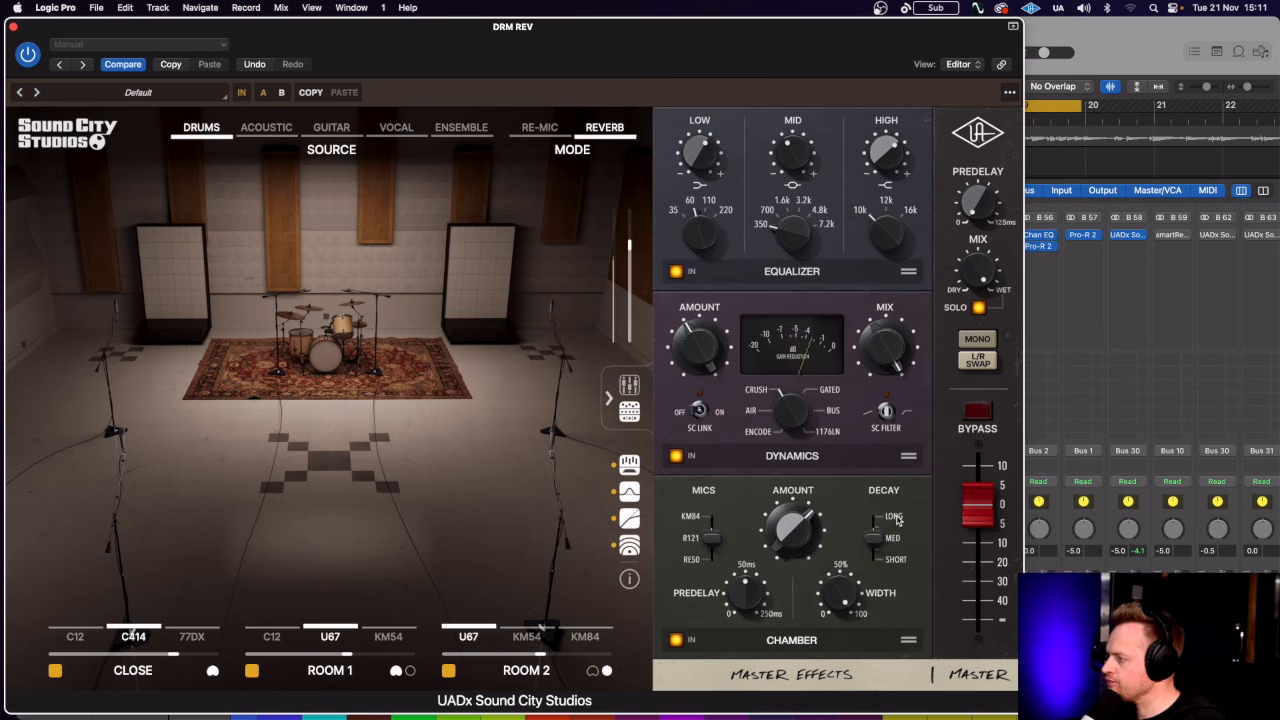
click(897, 518)
Try a narrower chamber width, shorten its predelay, reduce the amount to midway and set the decay to Short.
drag(836, 604, 833, 716)
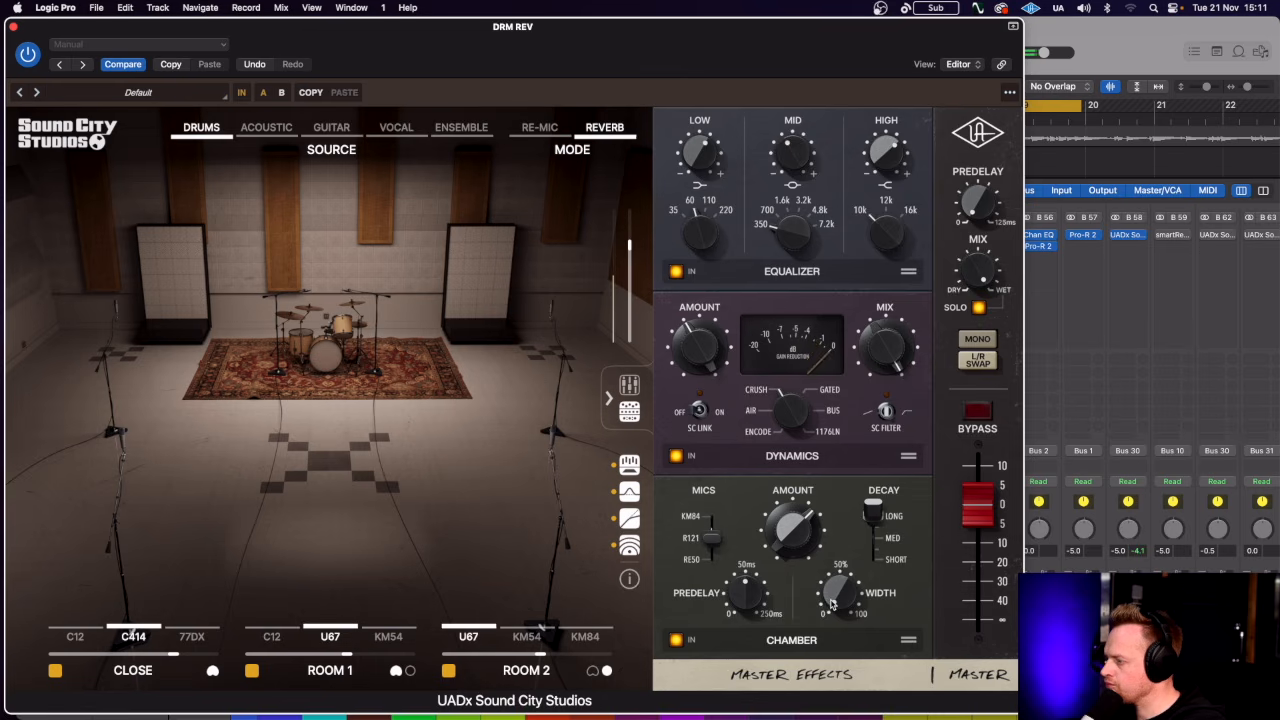
drag(744, 605, 742, 631)
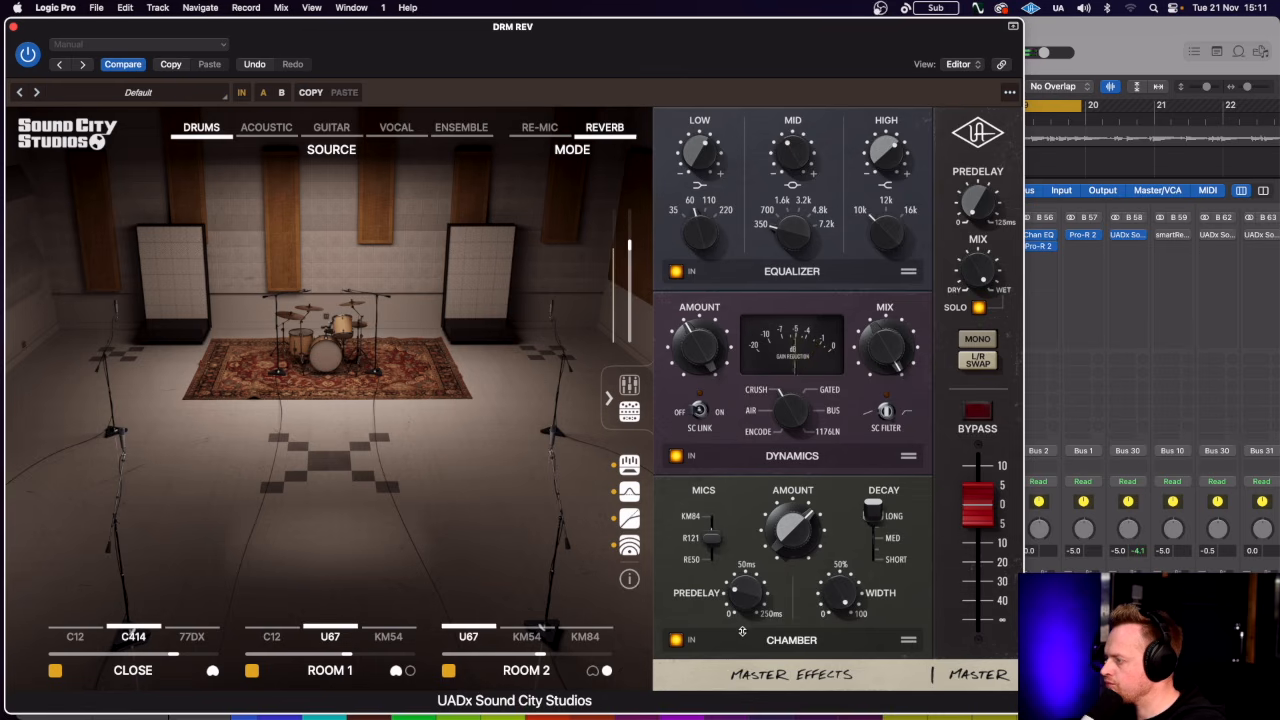
drag(778, 533, 797, 543)
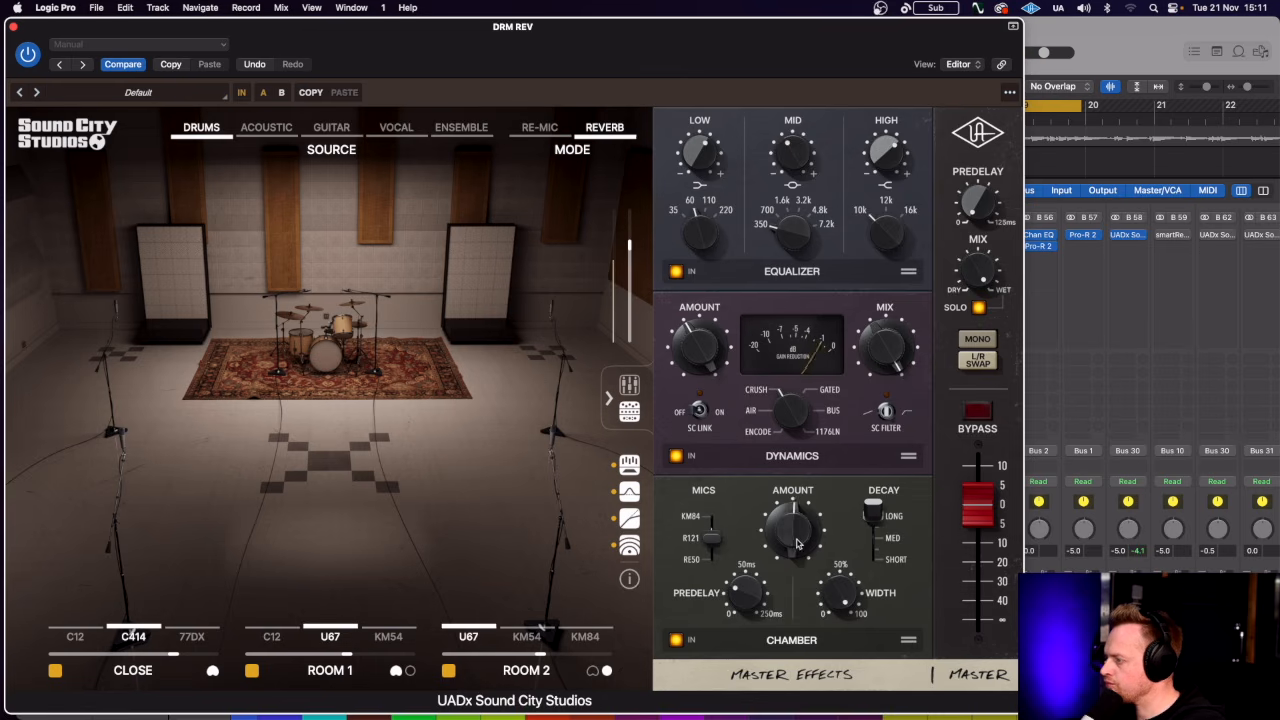
click(876, 561)
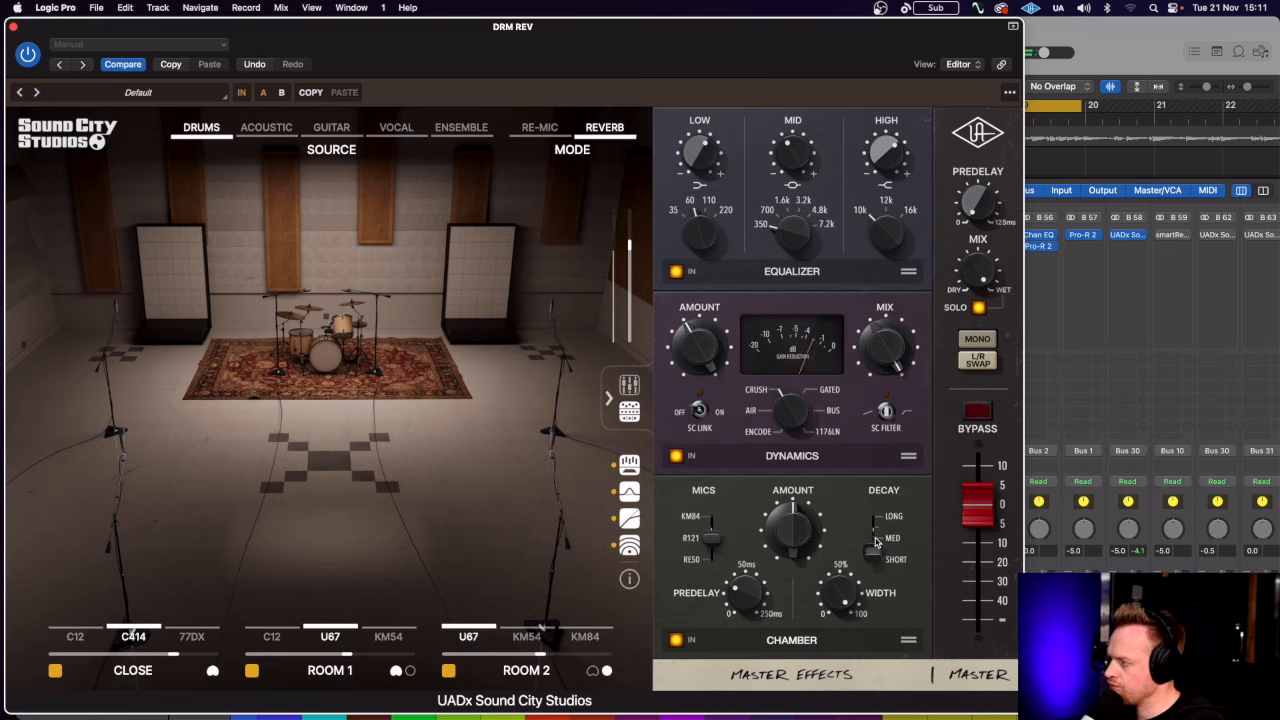
Raise the chamber amount and compare the Med decay with Short, settling on Short.
click(876, 541)
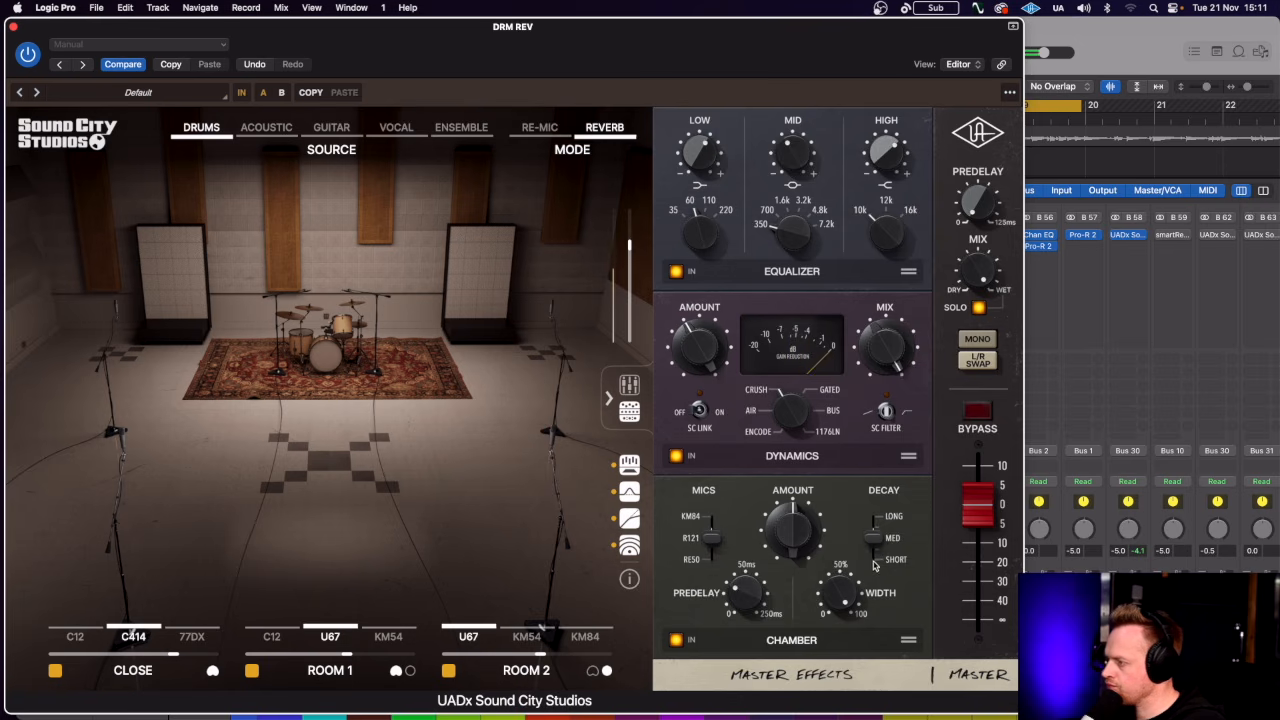
drag(784, 534, 783, 506)
click(875, 551)
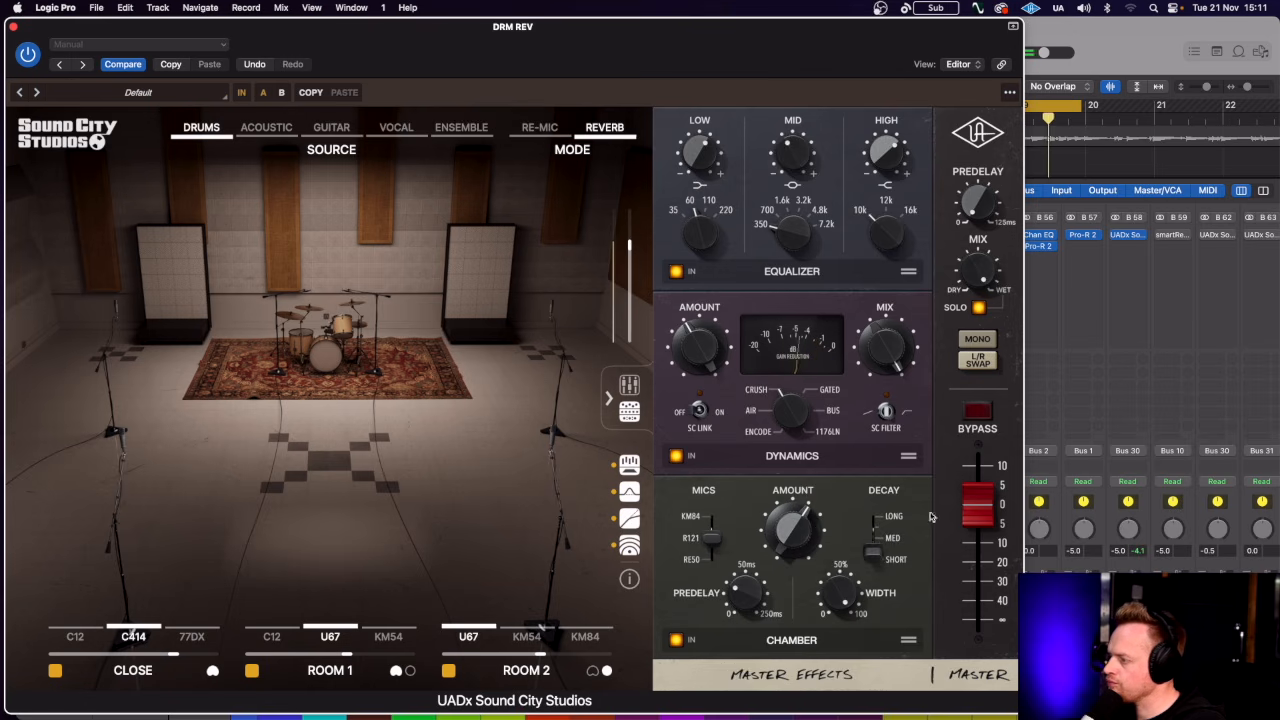
Pull the master level down to silence, then bring it back up to around 0 dB.
drag(977, 505, 980, 633)
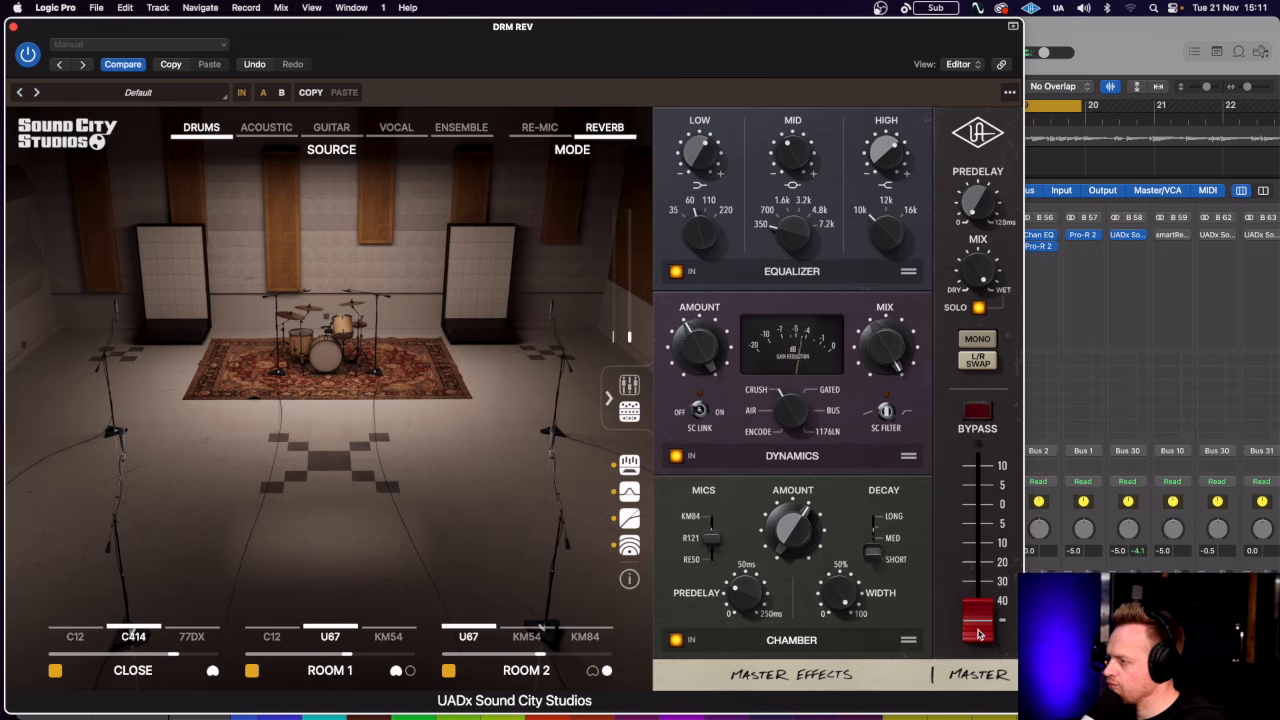
drag(978, 633, 982, 520)
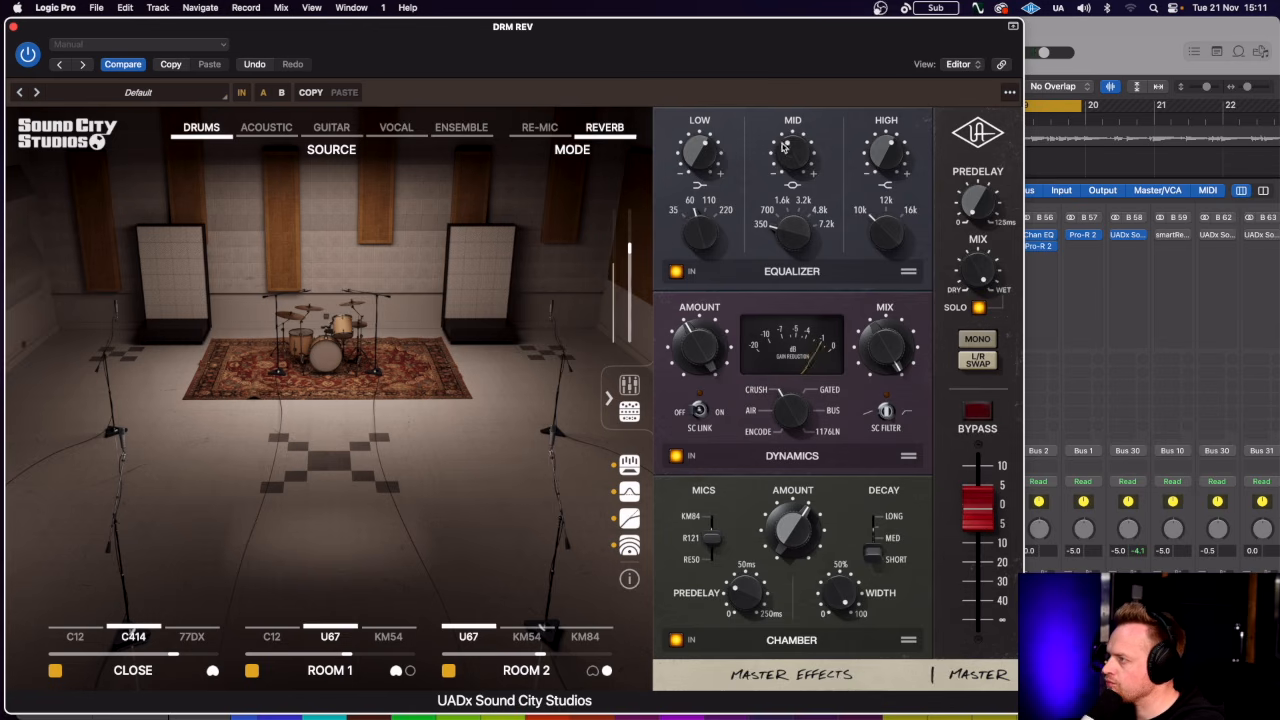
Rebalance the drum room mics by lowering the Room 1 and Close levels and raising the Room 2 level.
click(629, 386)
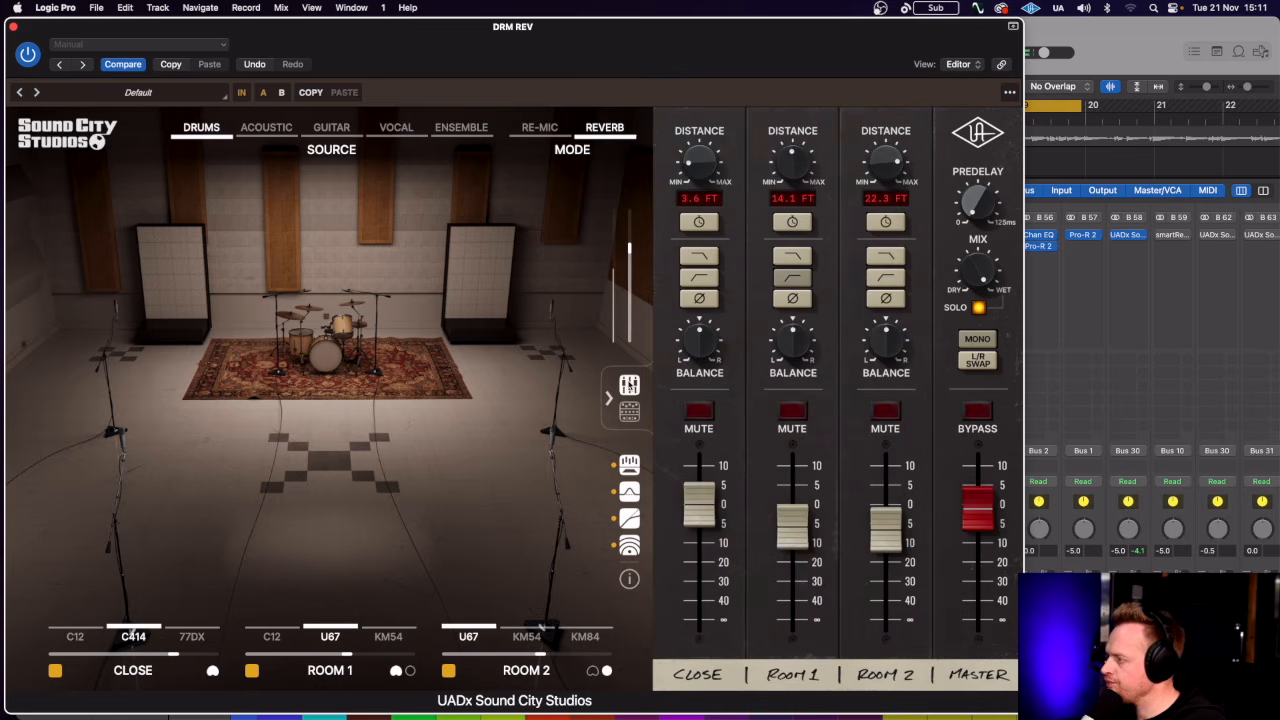
drag(801, 535, 797, 551)
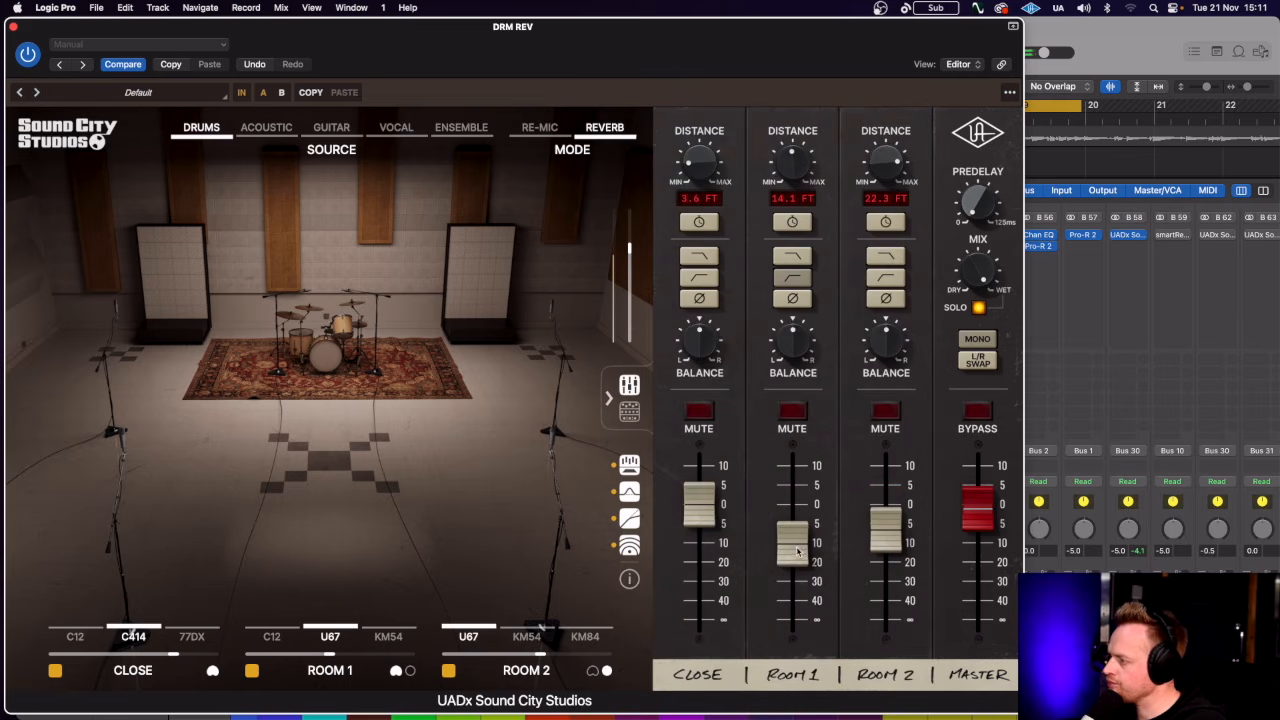
drag(712, 511, 728, 527)
drag(887, 533, 888, 511)
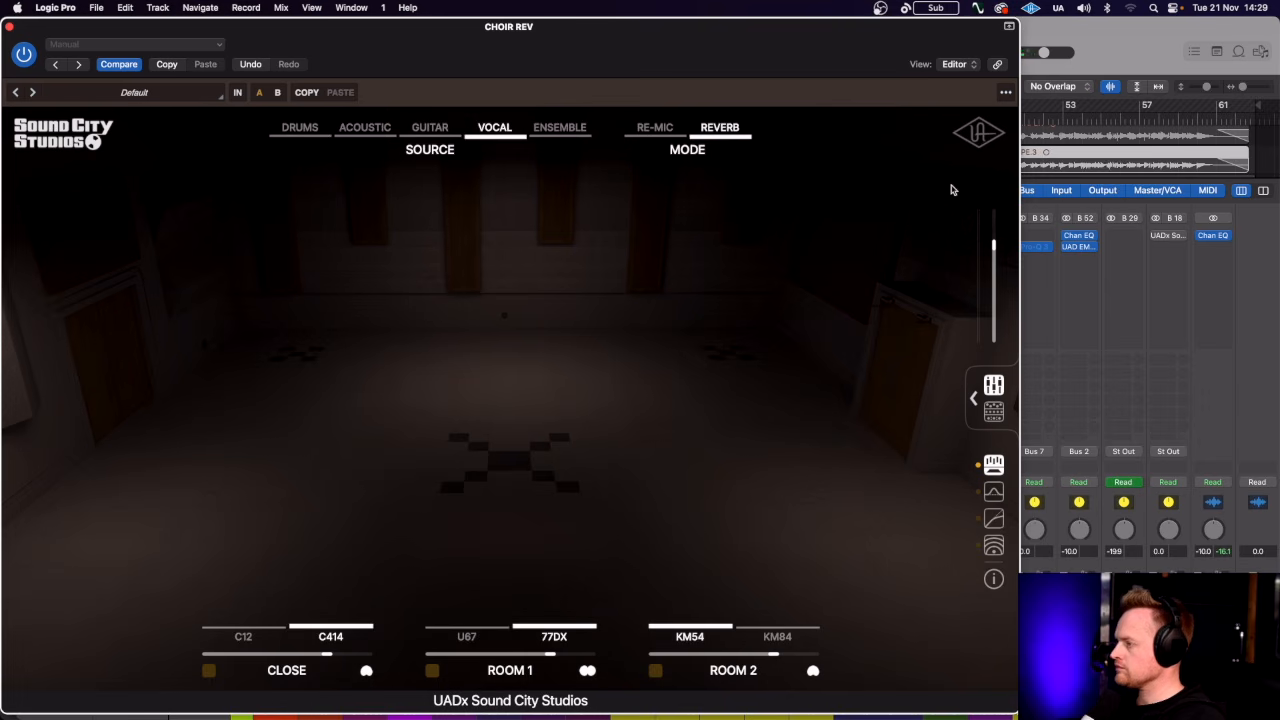
On the choir reverb, enable the Close mics, audition the C12 with the mixer shown, and return to the C414.
click(208, 670)
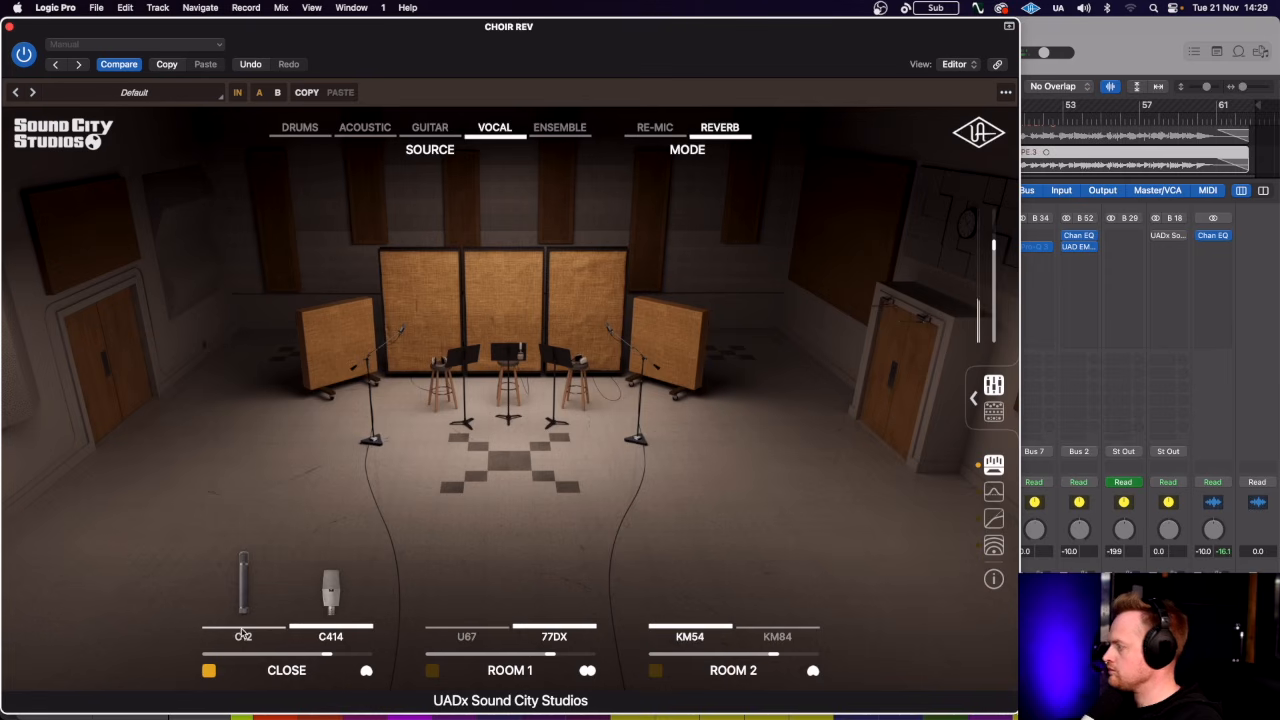
click(243, 632)
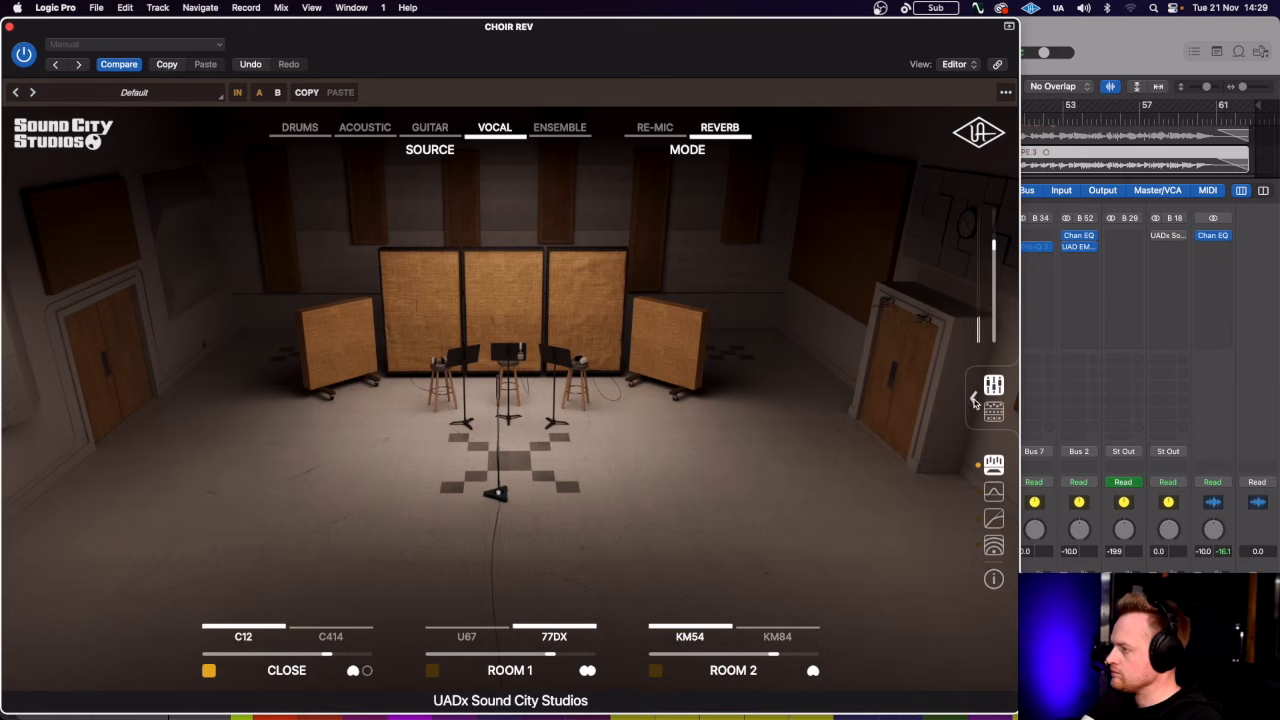
click(993, 385)
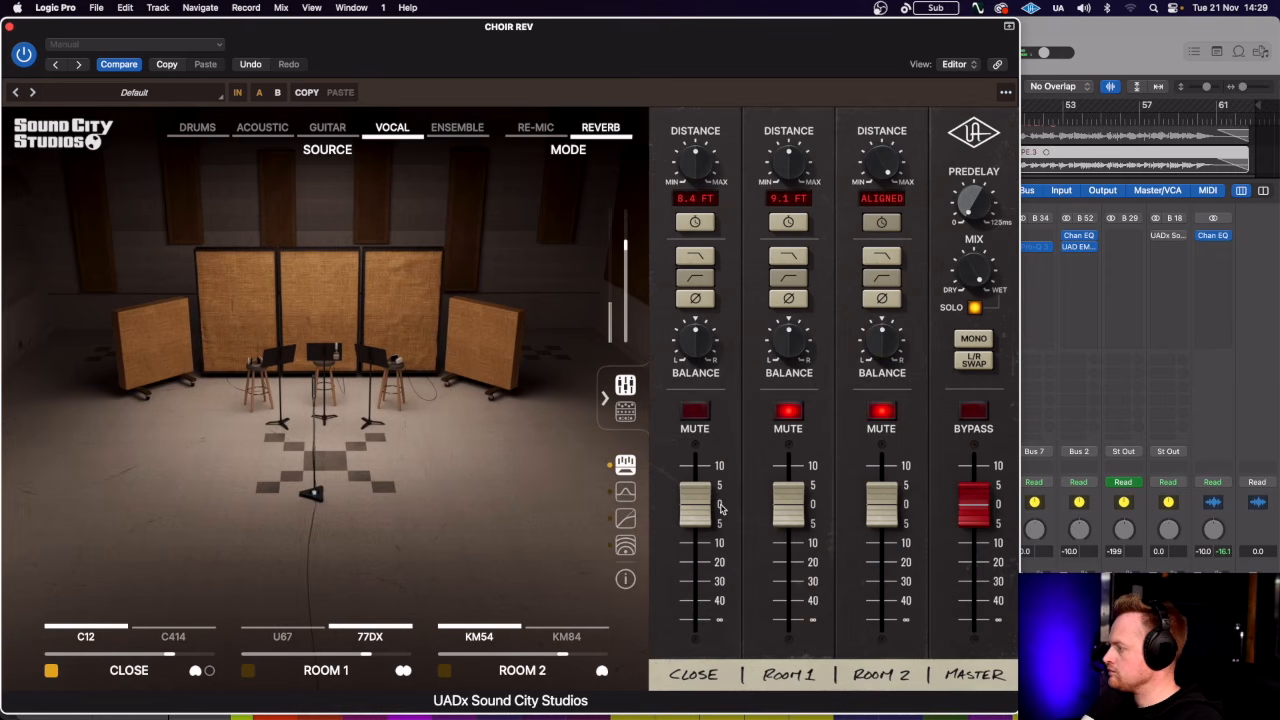
click(197, 636)
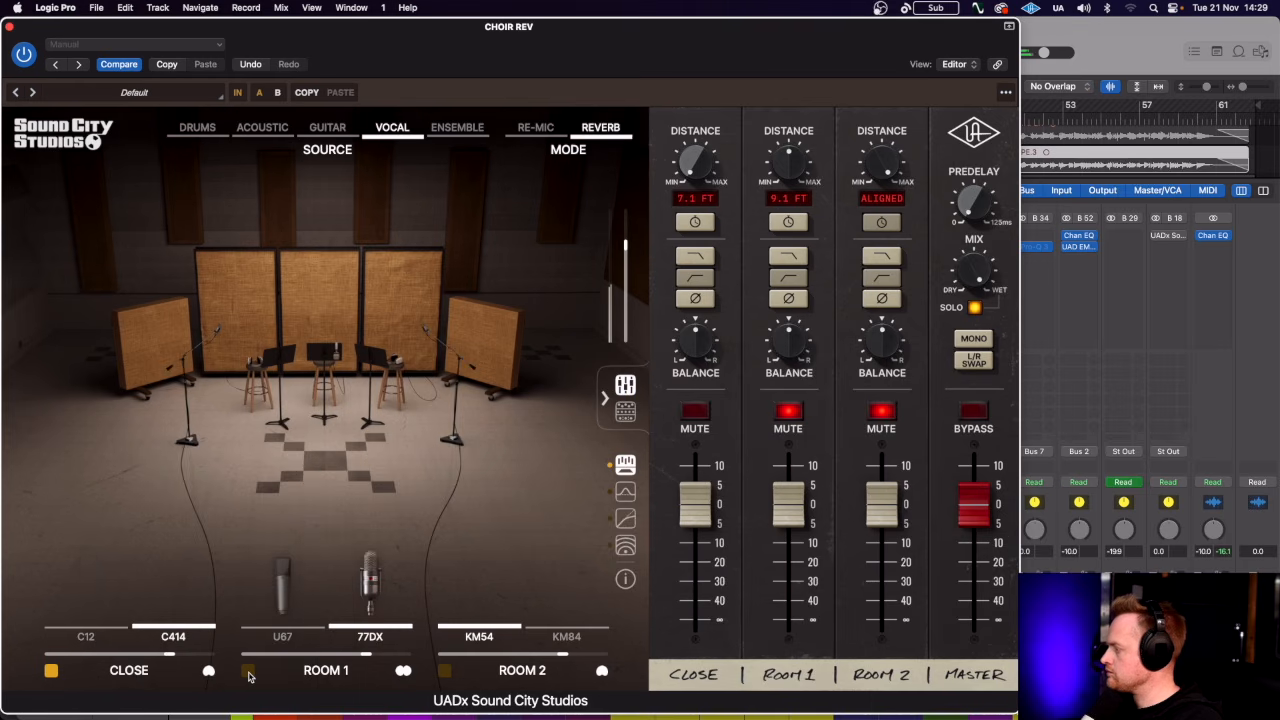
Enable the Room 1 mic, audition the U67 in cardioid and omni, and return to the 77DX.
click(248, 671)
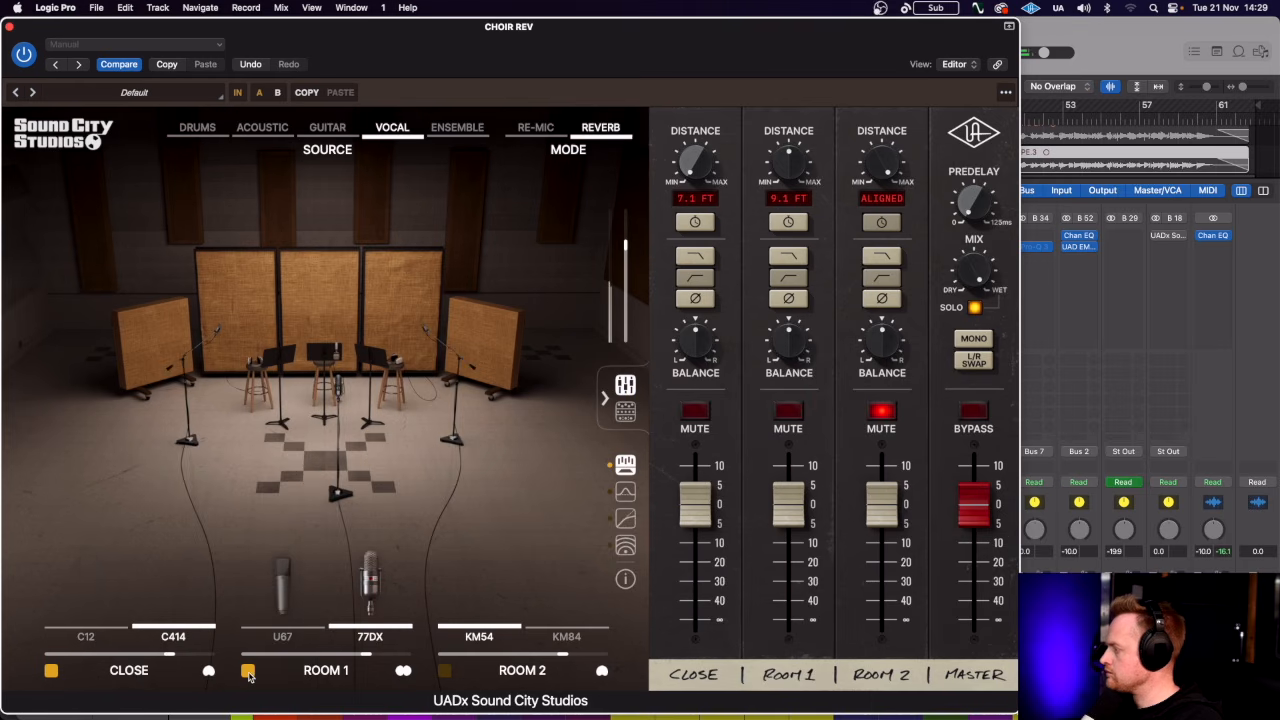
click(283, 636)
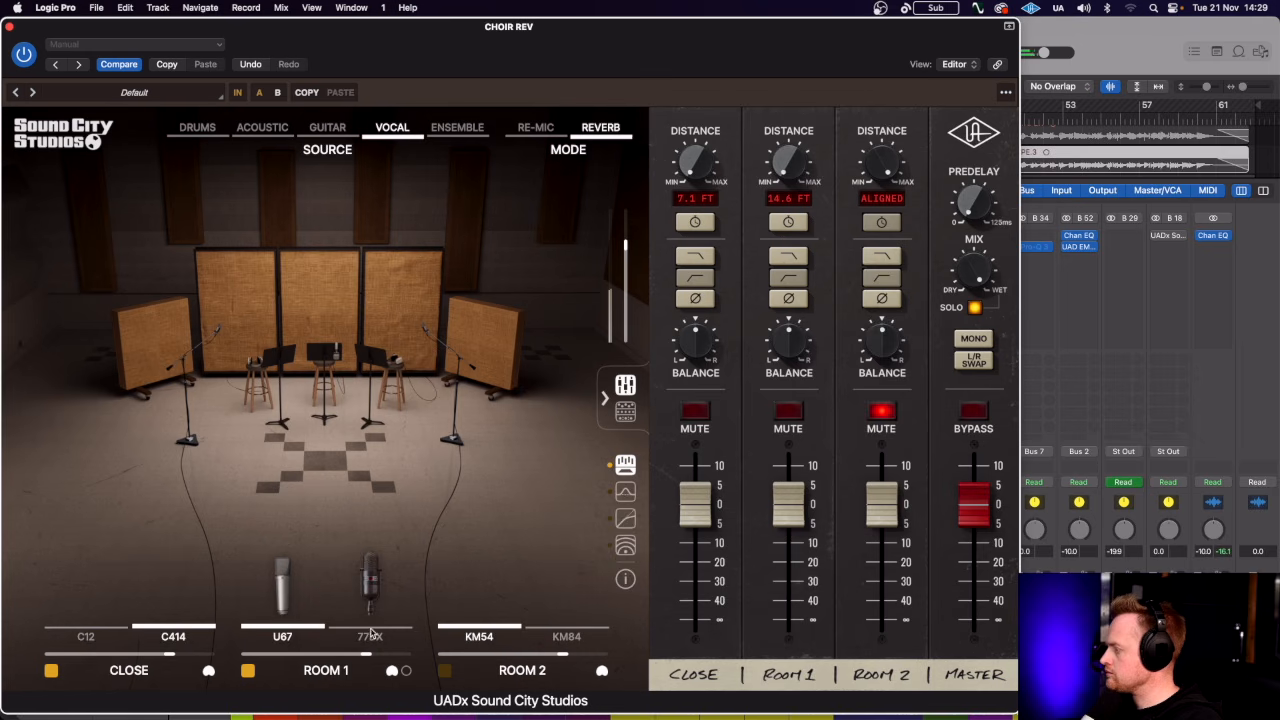
click(406, 671)
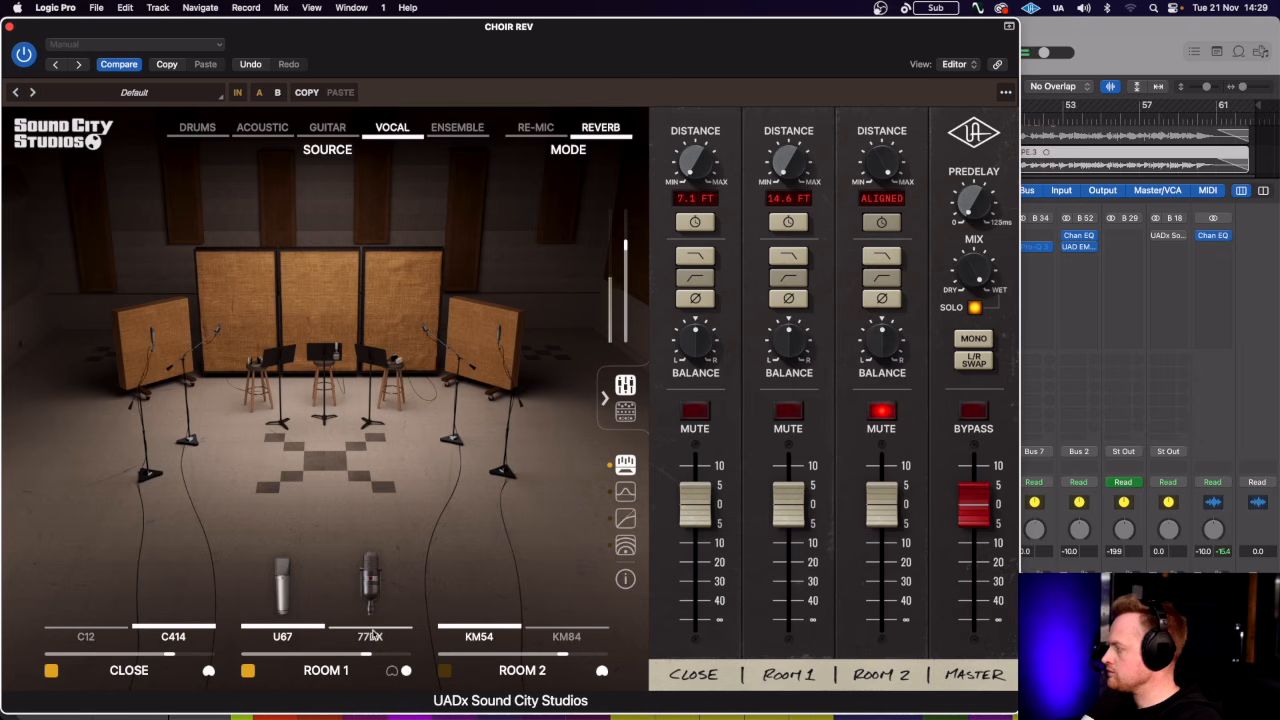
click(371, 636)
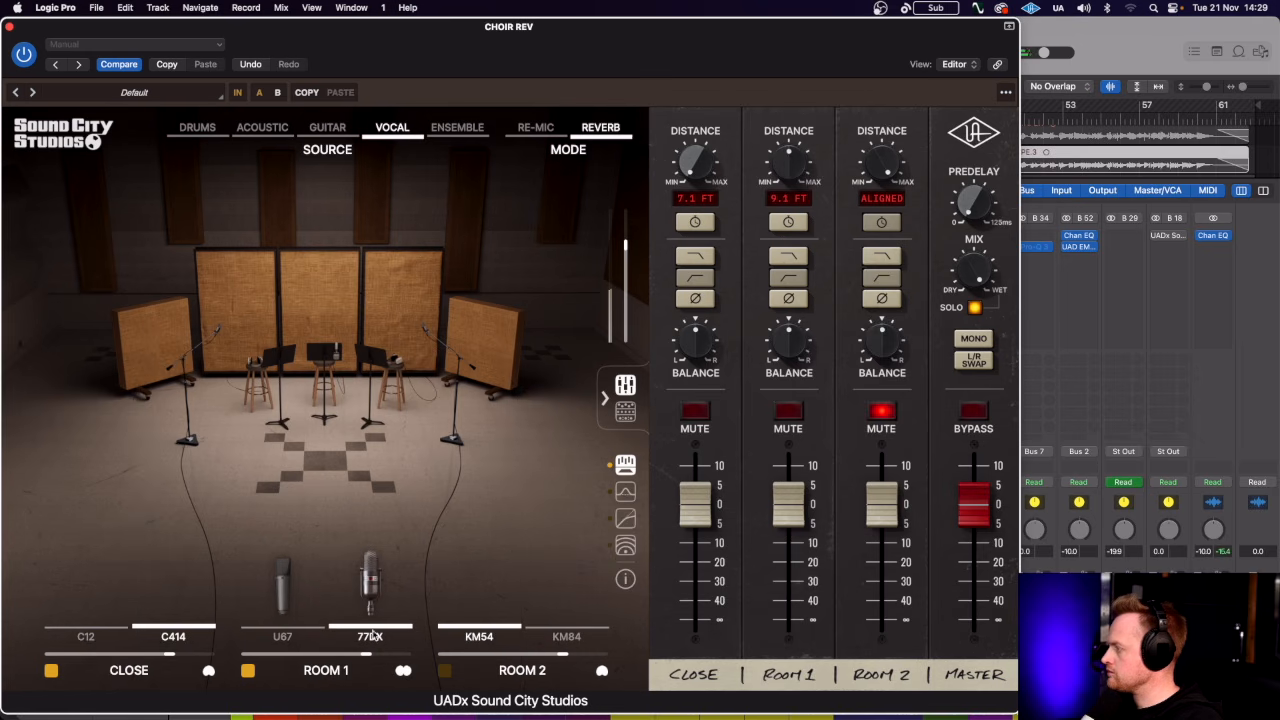
Enable the Room 2 mics, audition the KM84 before returning to the KM54, and check the master level around 0 dB.
click(445, 671)
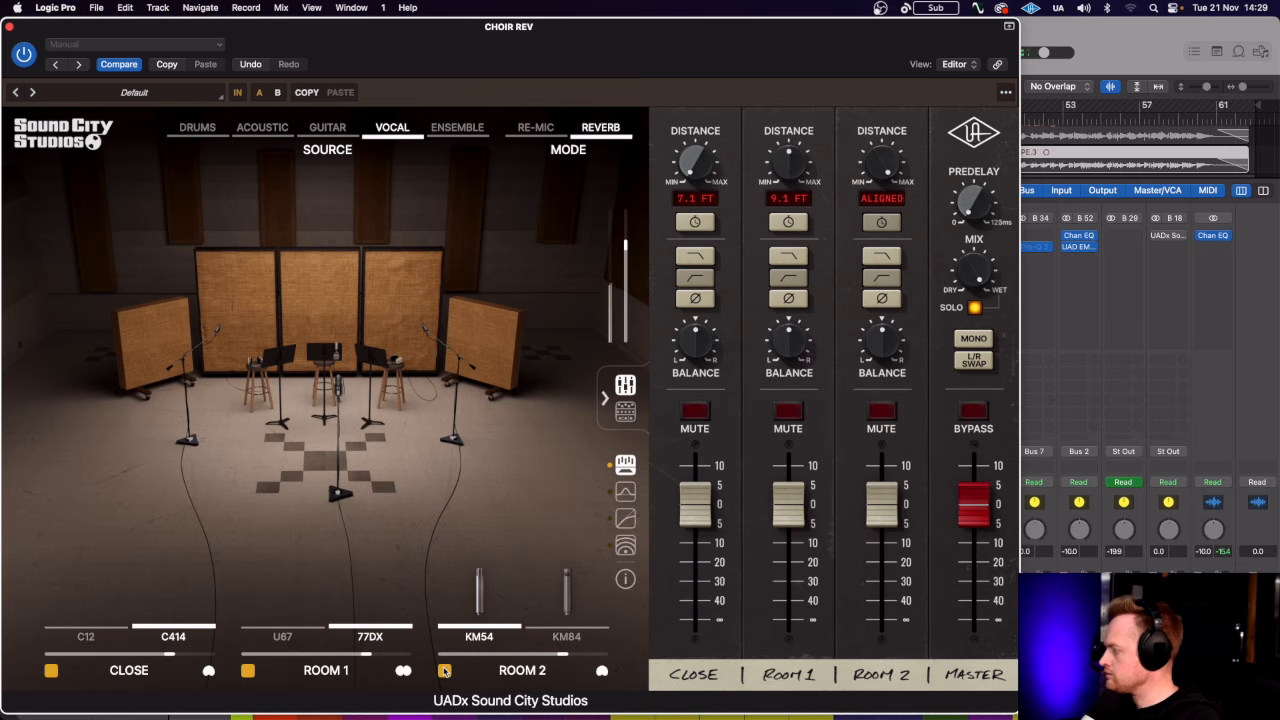
click(566, 632)
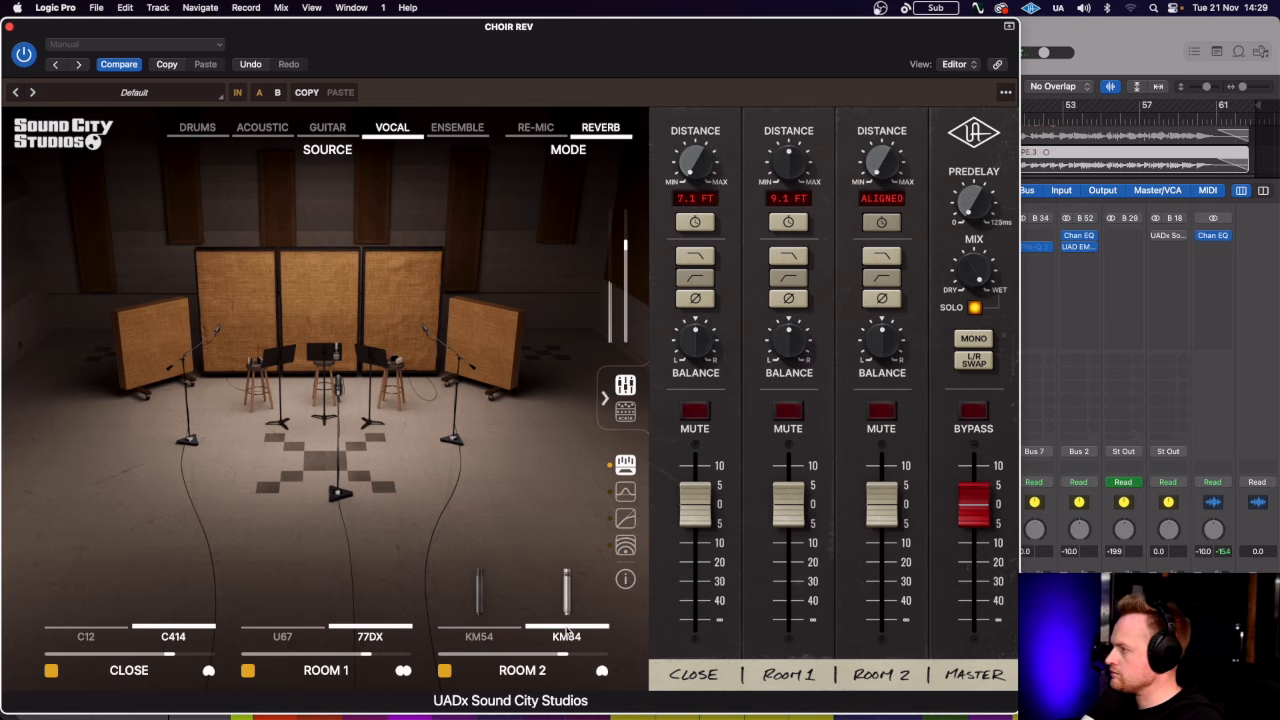
click(491, 627)
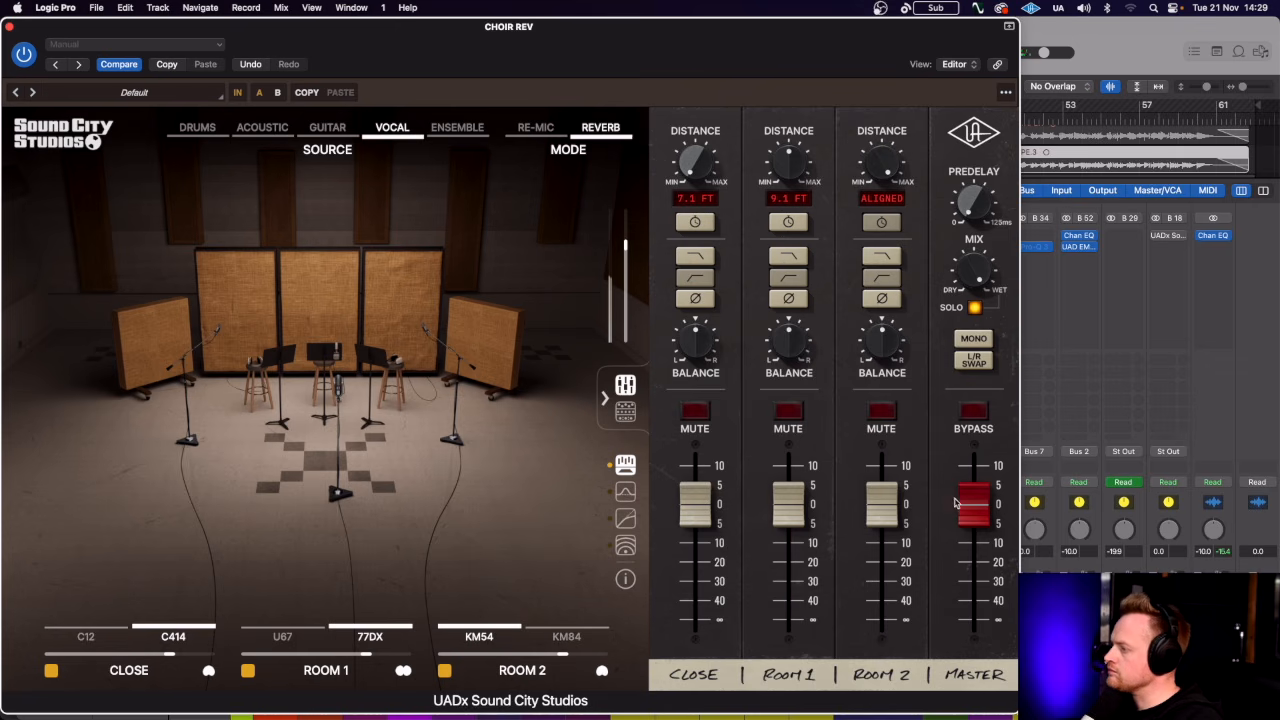
mouse_move(967, 521)
mouse_down()
mouse_move(969, 494)
mouse_move(974, 650)
mouse_move(985, 510)
mouse_up()
Enable the master Equalizer and Dynamics on the choir reverb and adjust the dynamics mode.
click(625, 411)
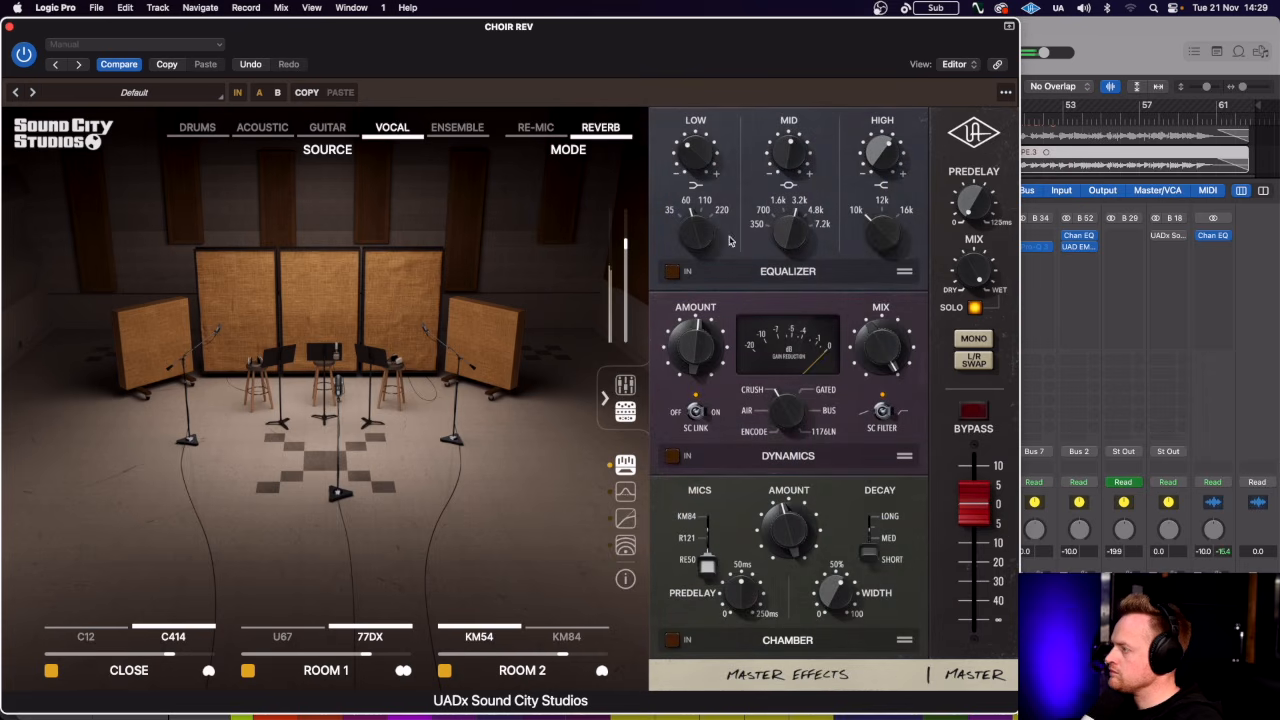
click(673, 272)
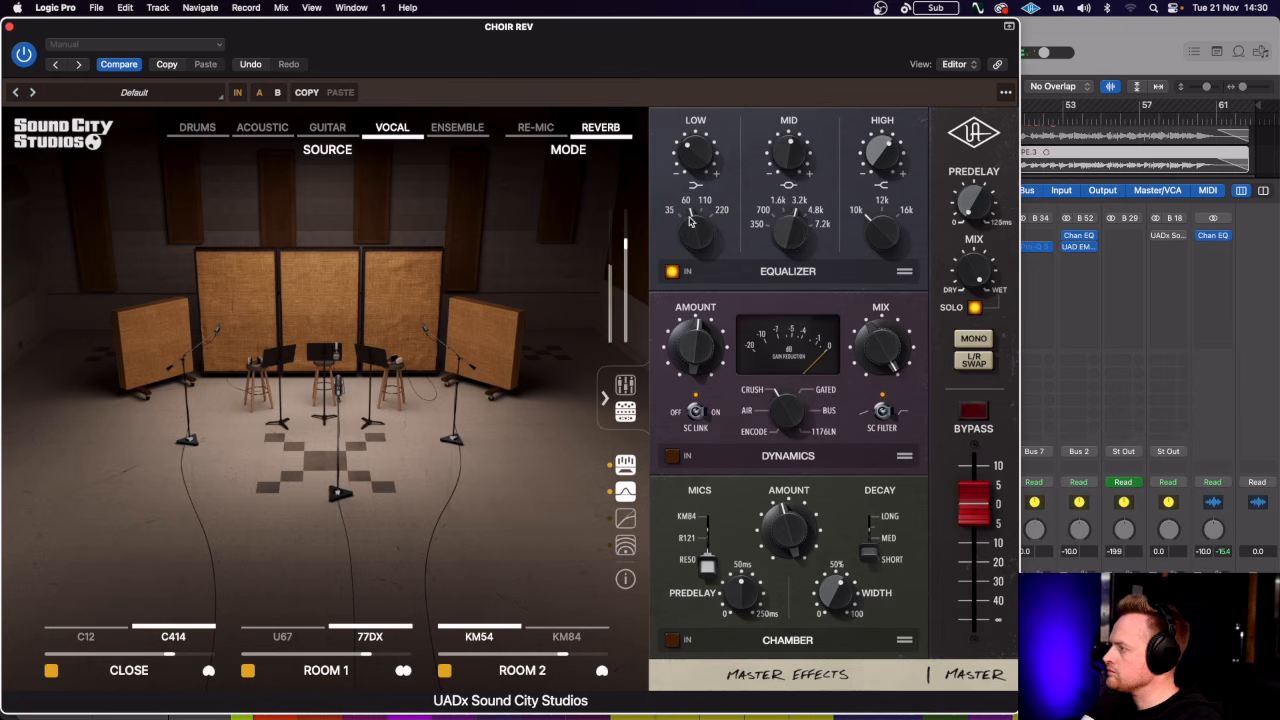
click(672, 456)
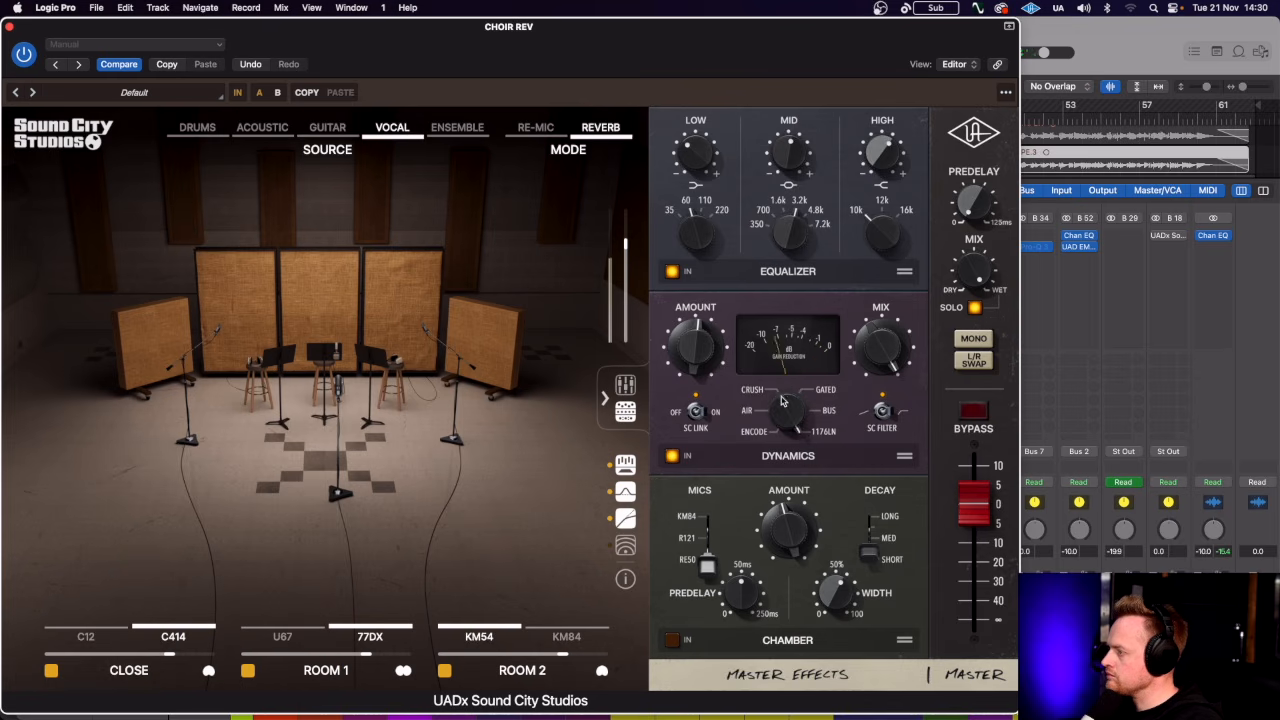
drag(781, 412, 762, 521)
Enable the Chamber, widen its width, and audition Med and Long decay before returning to Short.
click(673, 640)
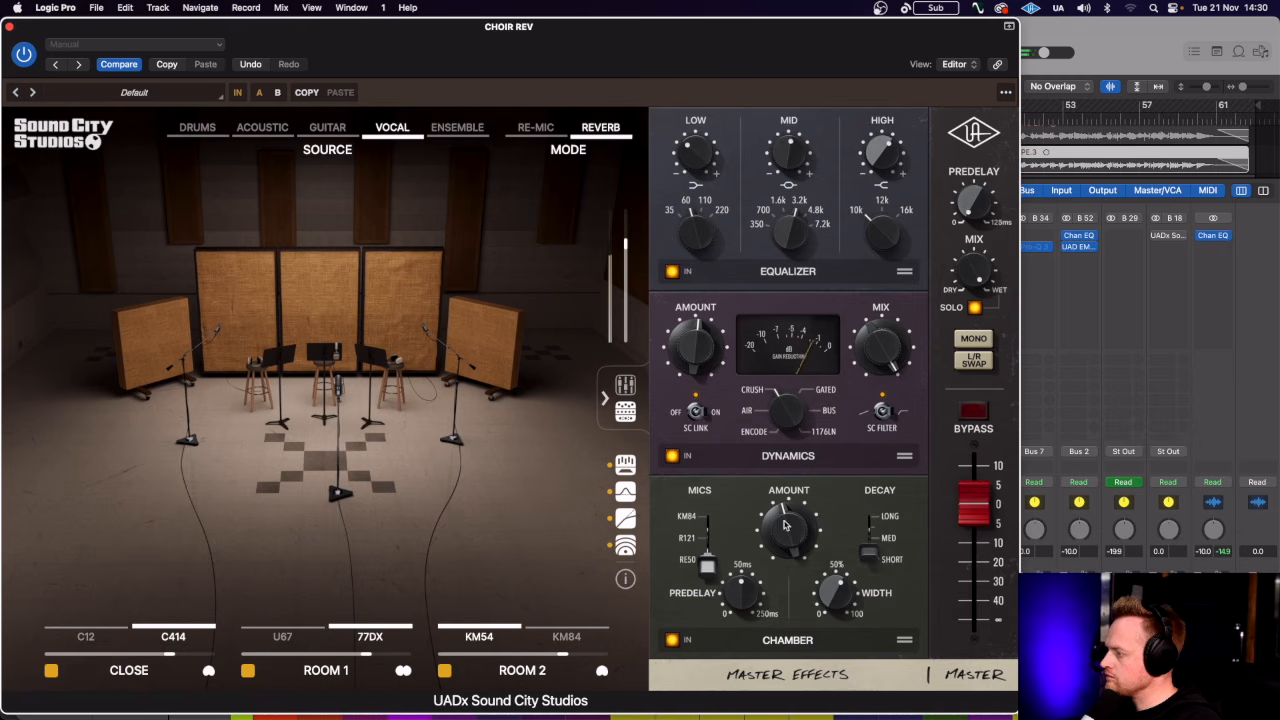
click(887, 542)
click(890, 521)
drag(838, 593, 838, 559)
click(876, 562)
Audition the R121, KM84 and RE50 chamber mics and settle on R121.
click(717, 539)
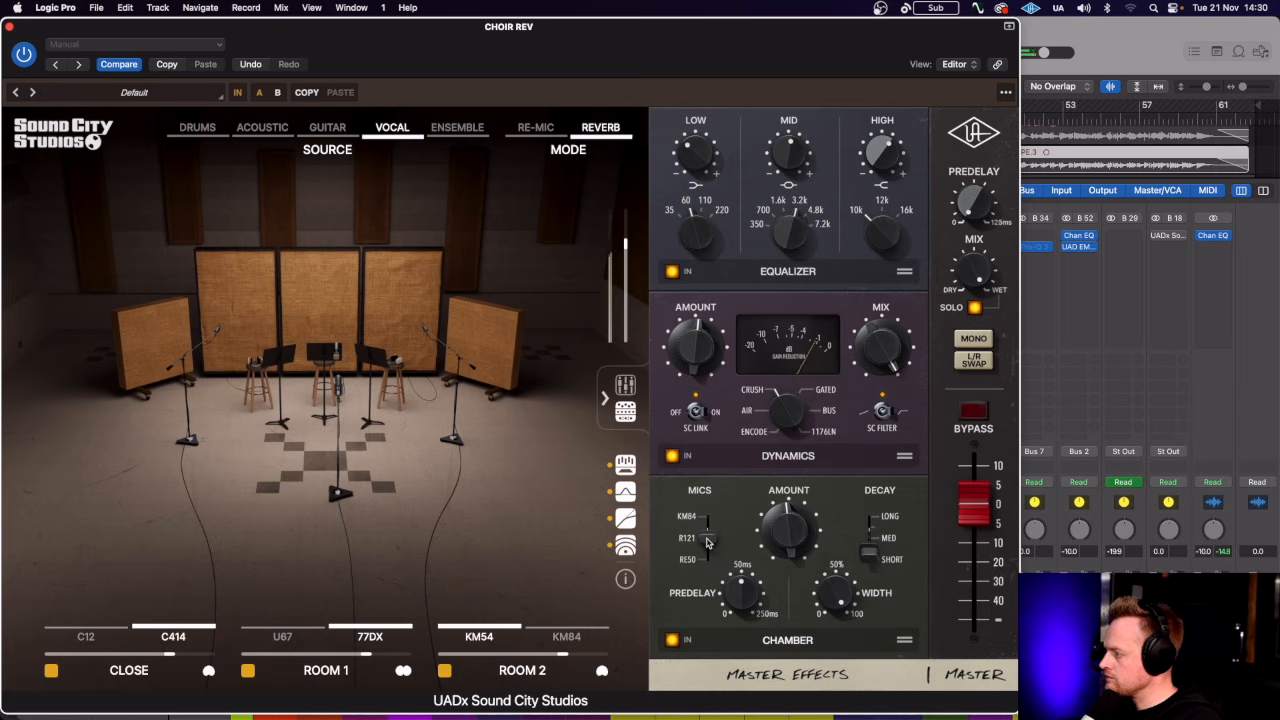
click(707, 518)
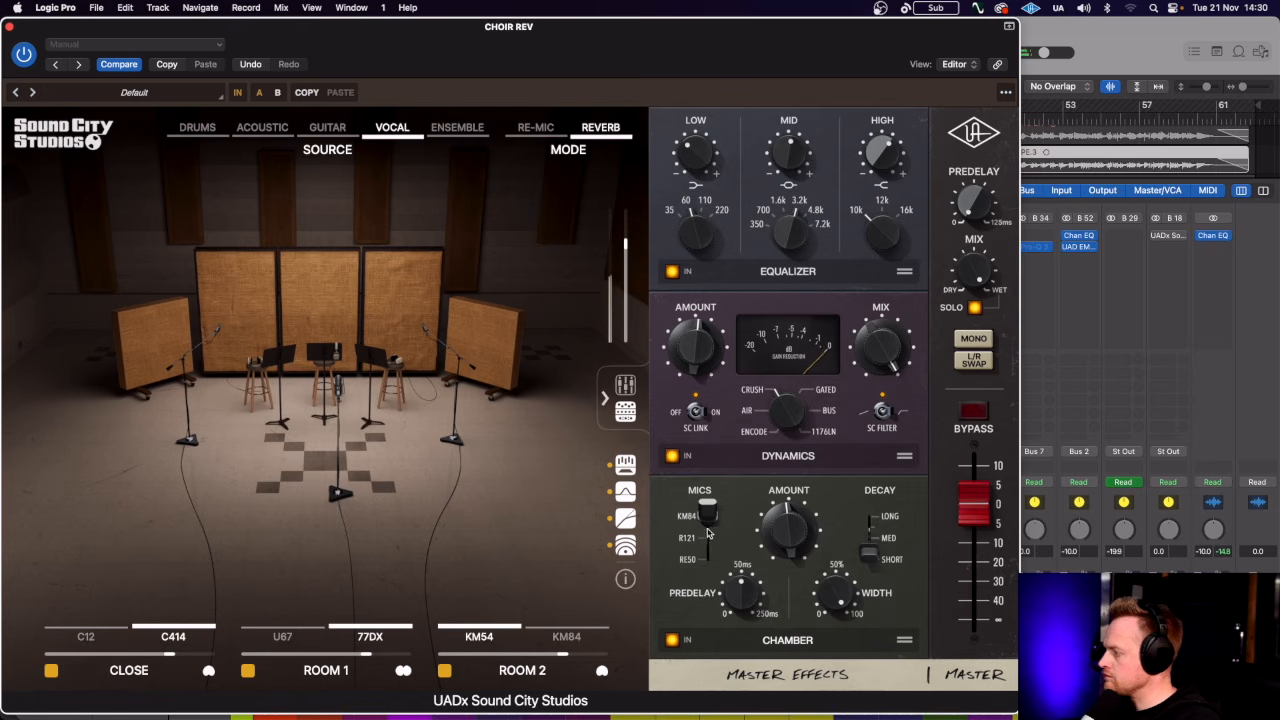
click(708, 560)
click(707, 540)
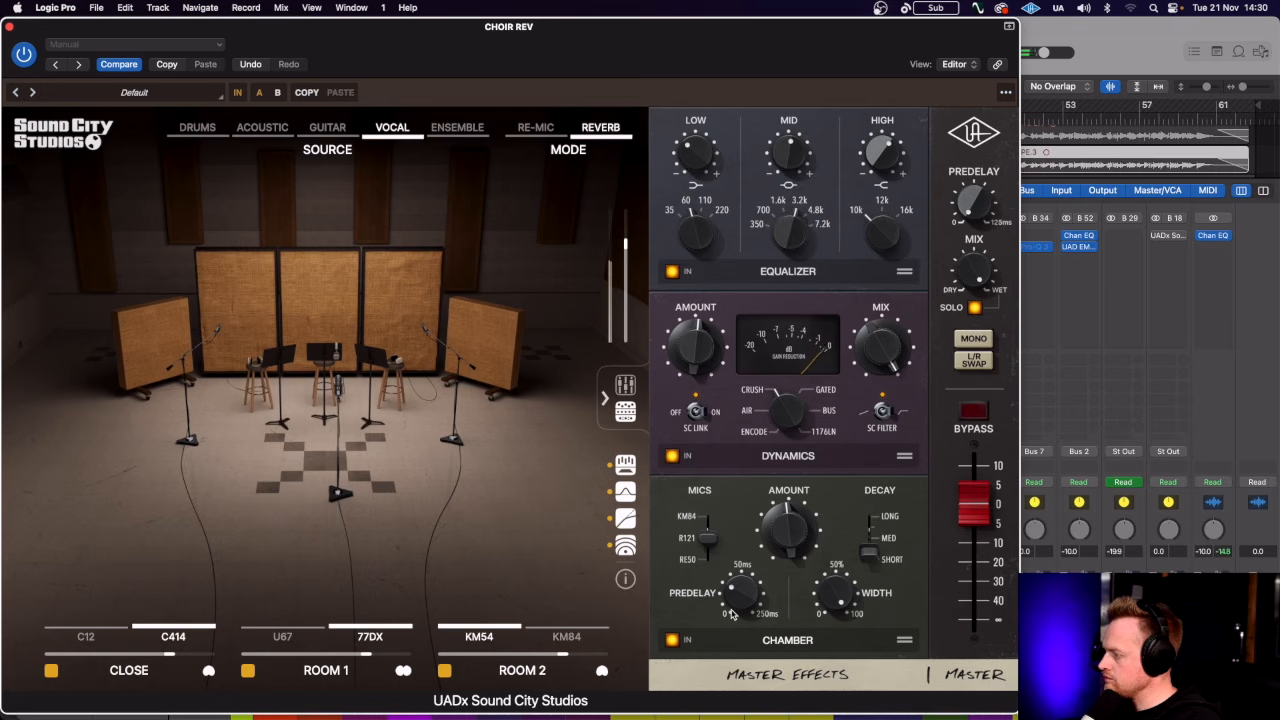
Lower the chamber amount and lengthen the master predelay, keeping the master level around 0 dB.
drag(780, 528, 778, 543)
mouse_move(983, 518)
mouse_down()
mouse_move(978, 578)
mouse_move(981, 518)
mouse_up()
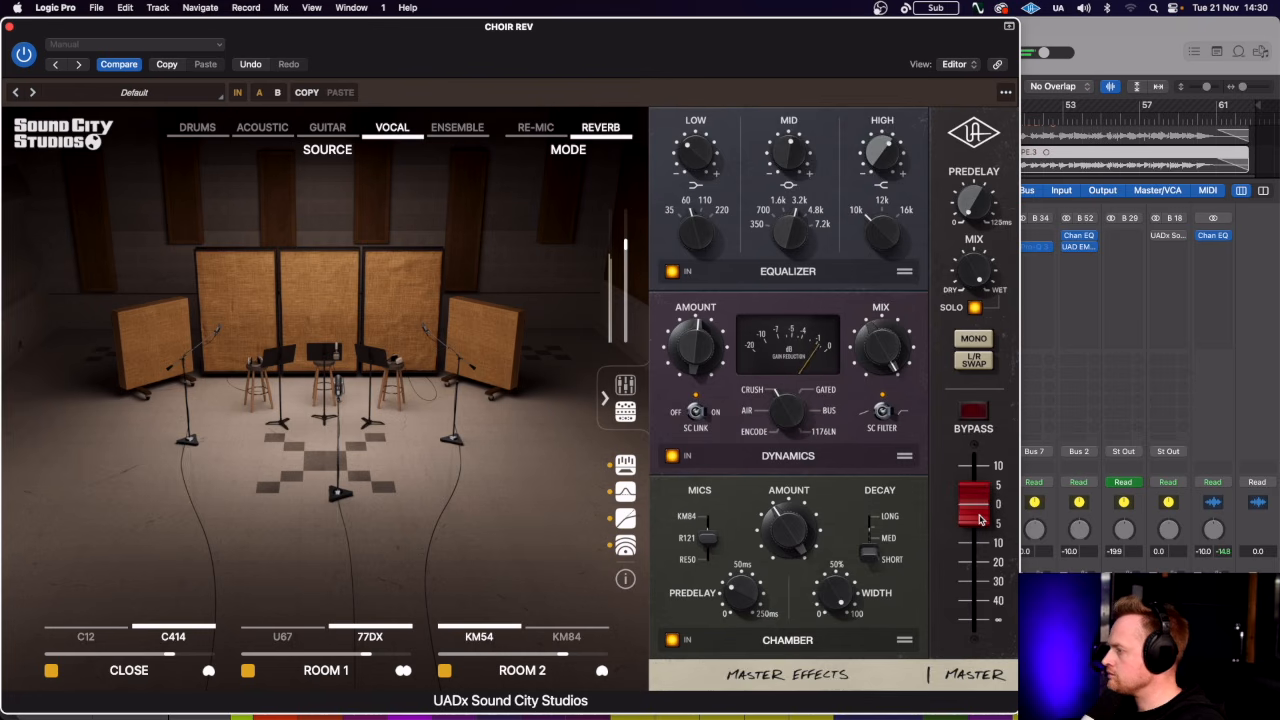
drag(971, 206, 974, 179)
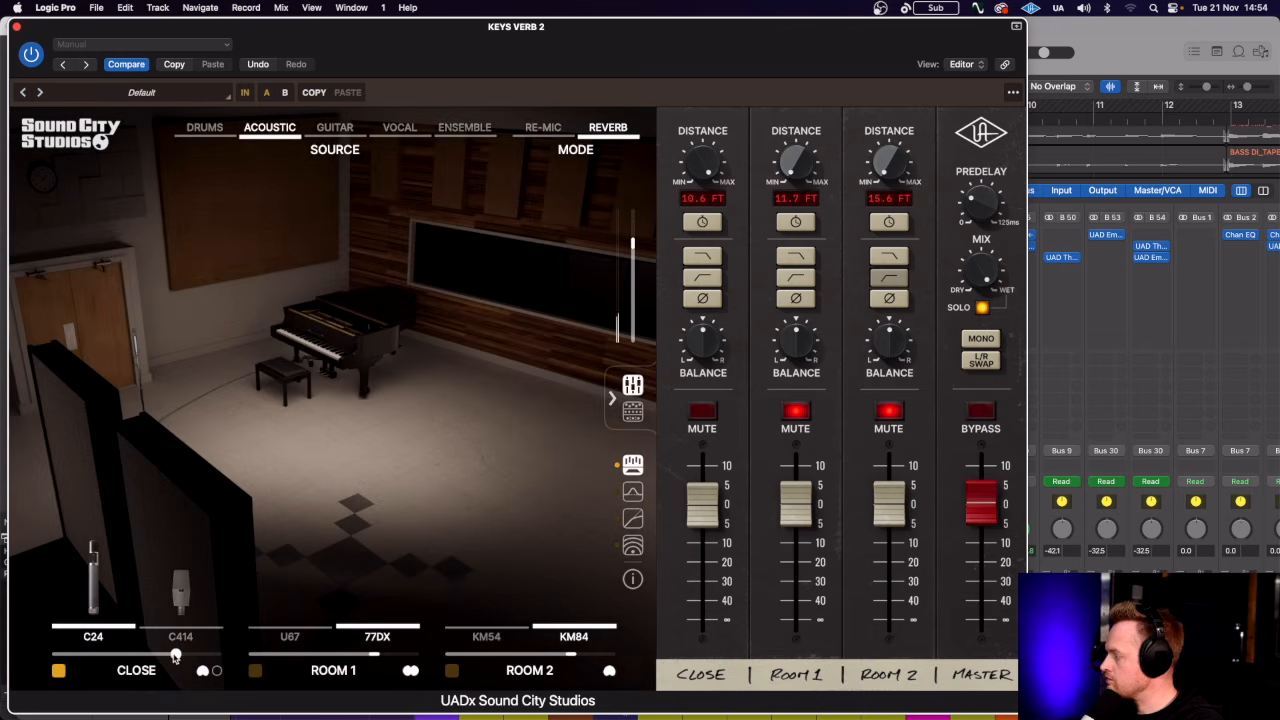
On the keys reverb, raise the Close level to maximum and compare the C414 at 5.5 ft with the C24 at 10.6 ft.
drag(175, 656, 219, 656)
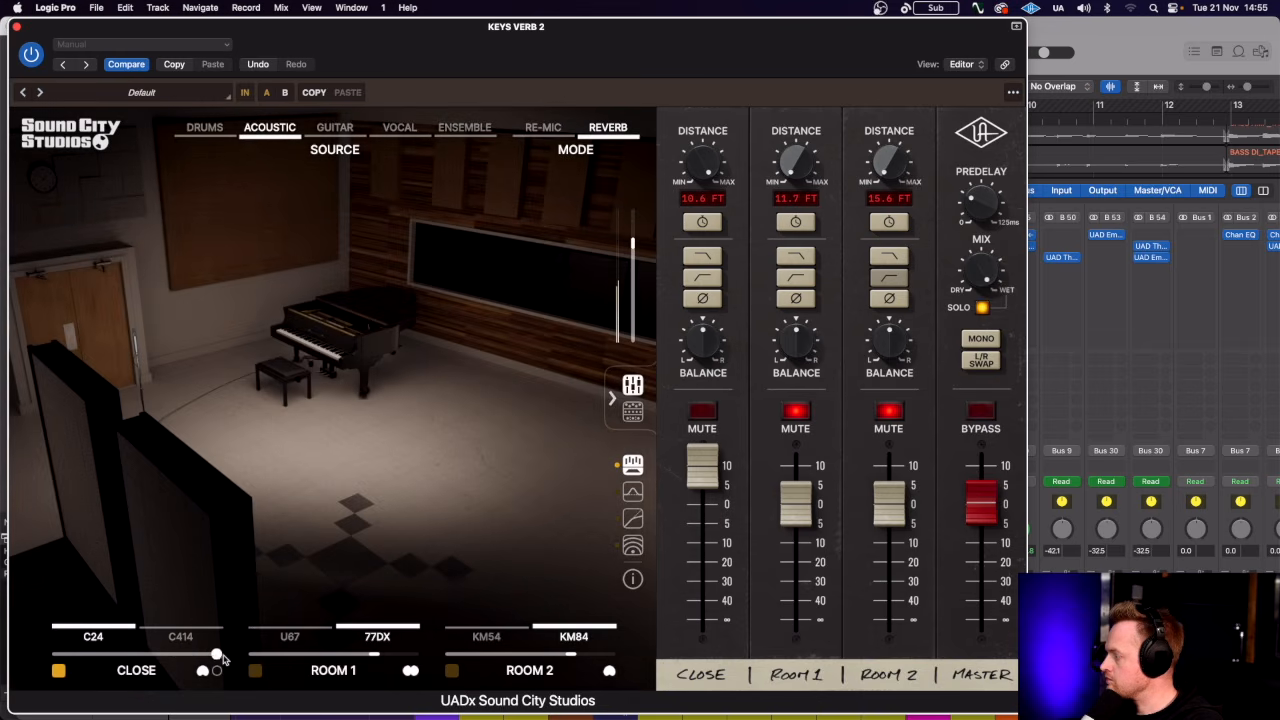
click(177, 629)
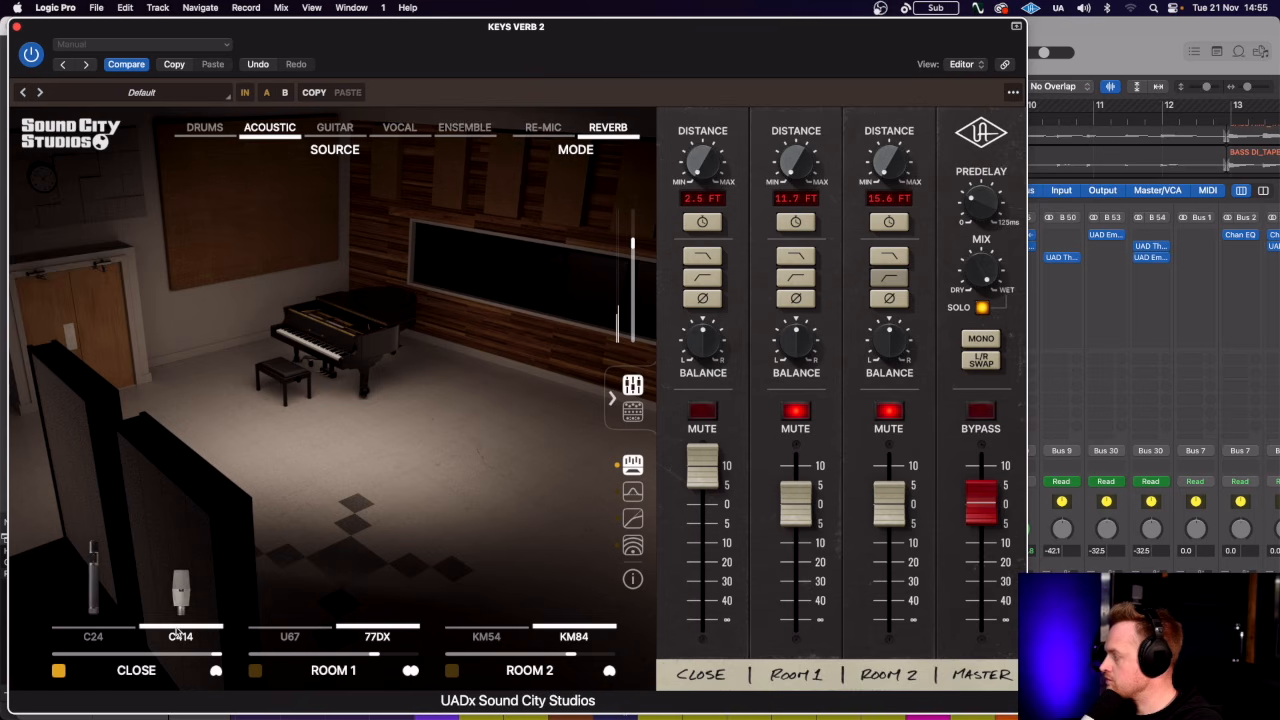
drag(699, 172, 728, 5)
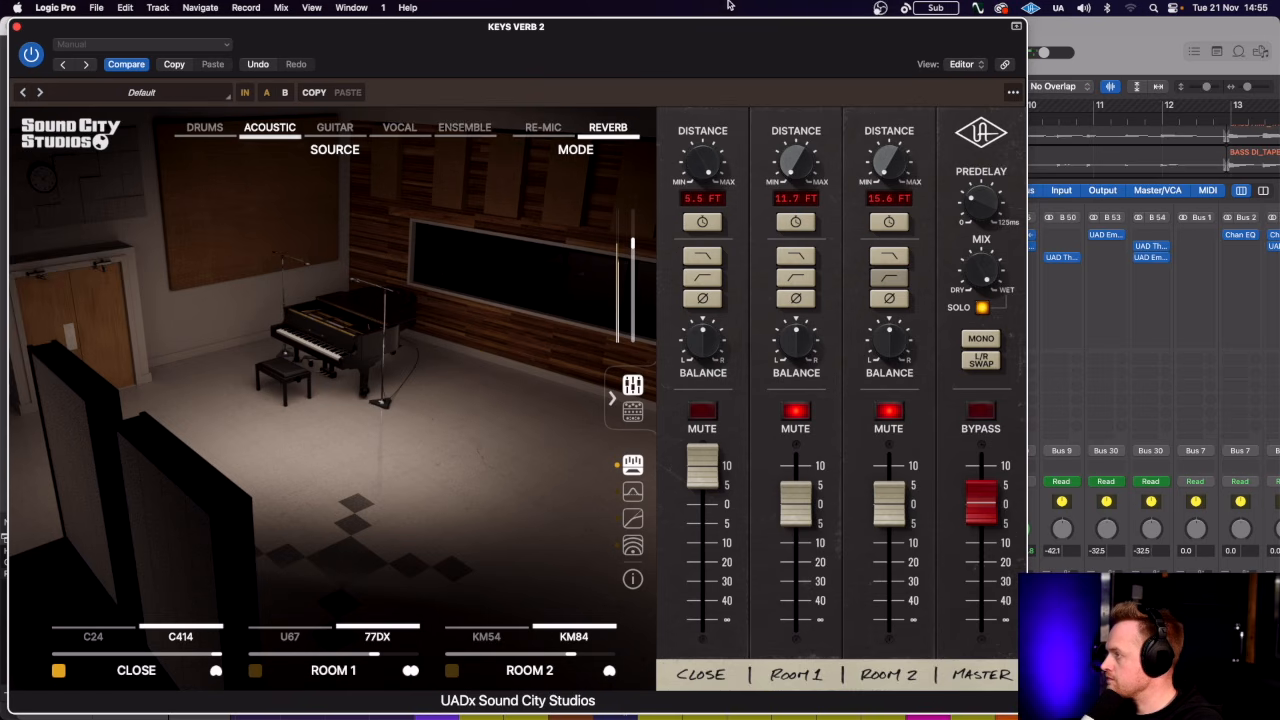
click(75, 630)
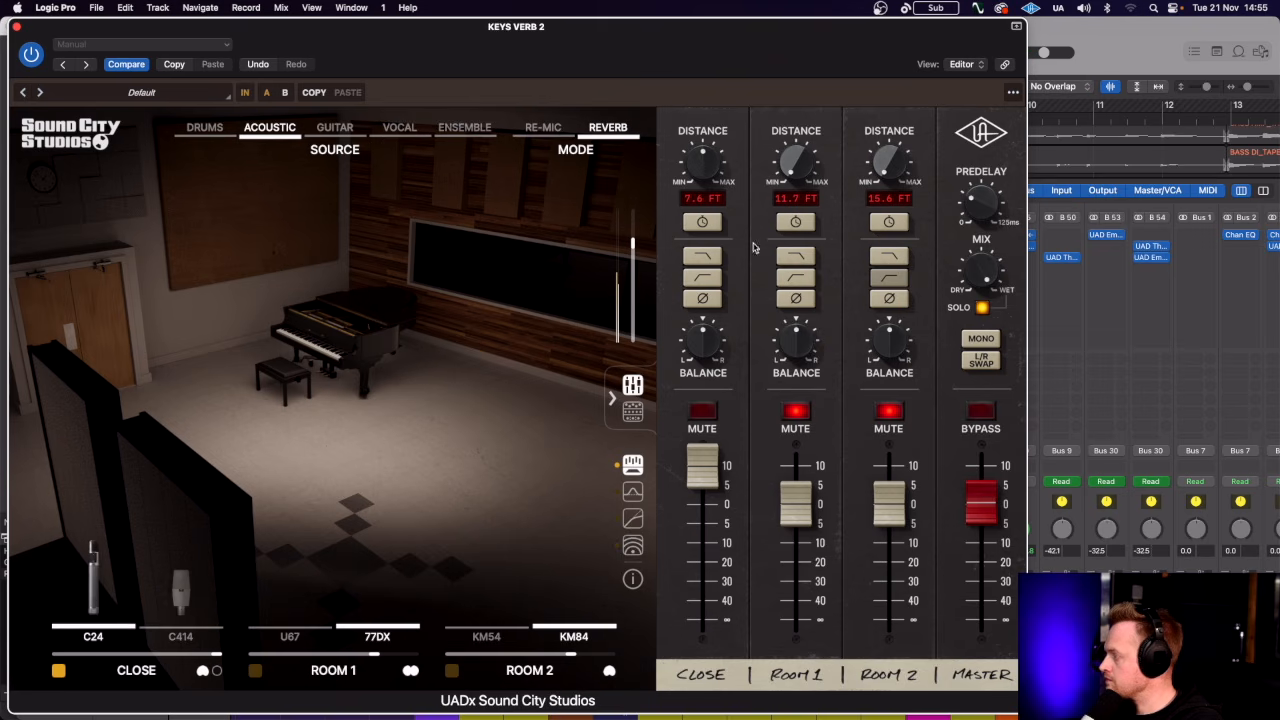
drag(703, 168, 700, 94)
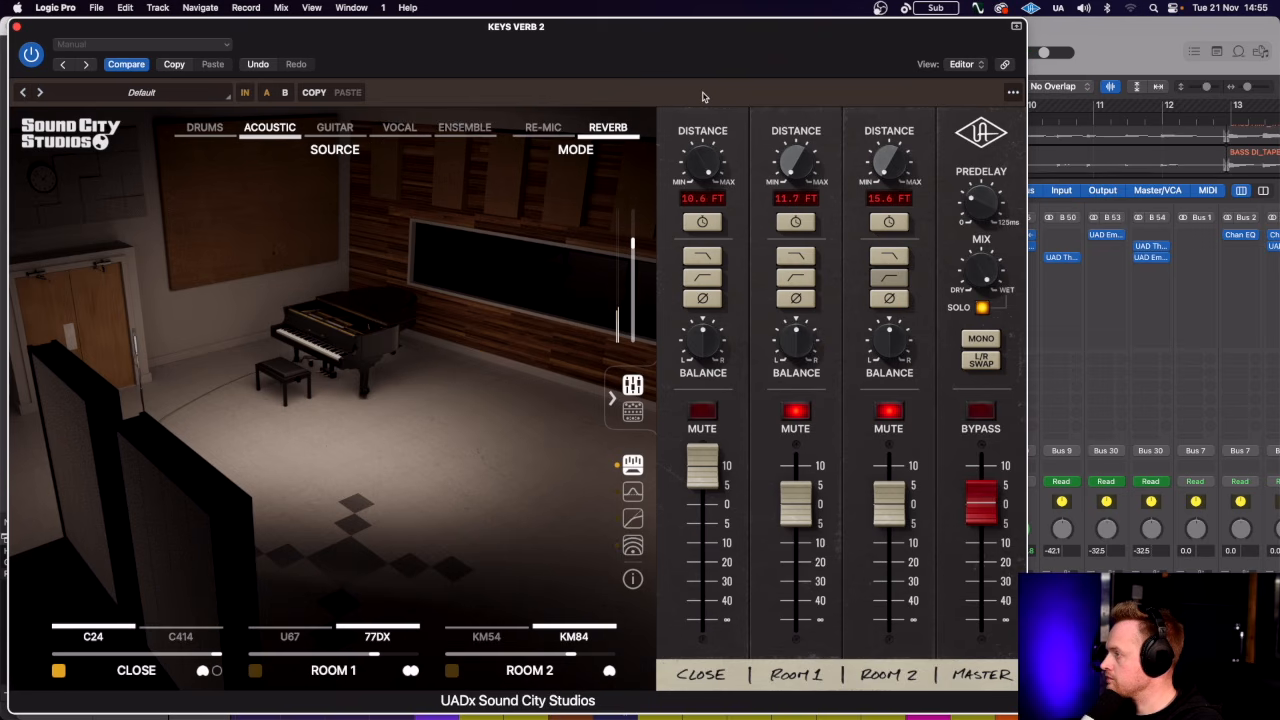
Audition the Close C24 in omni at 4.7 ft, then return it to cardioid at 4.7 ft.
click(214, 671)
drag(694, 169, 691, 224)
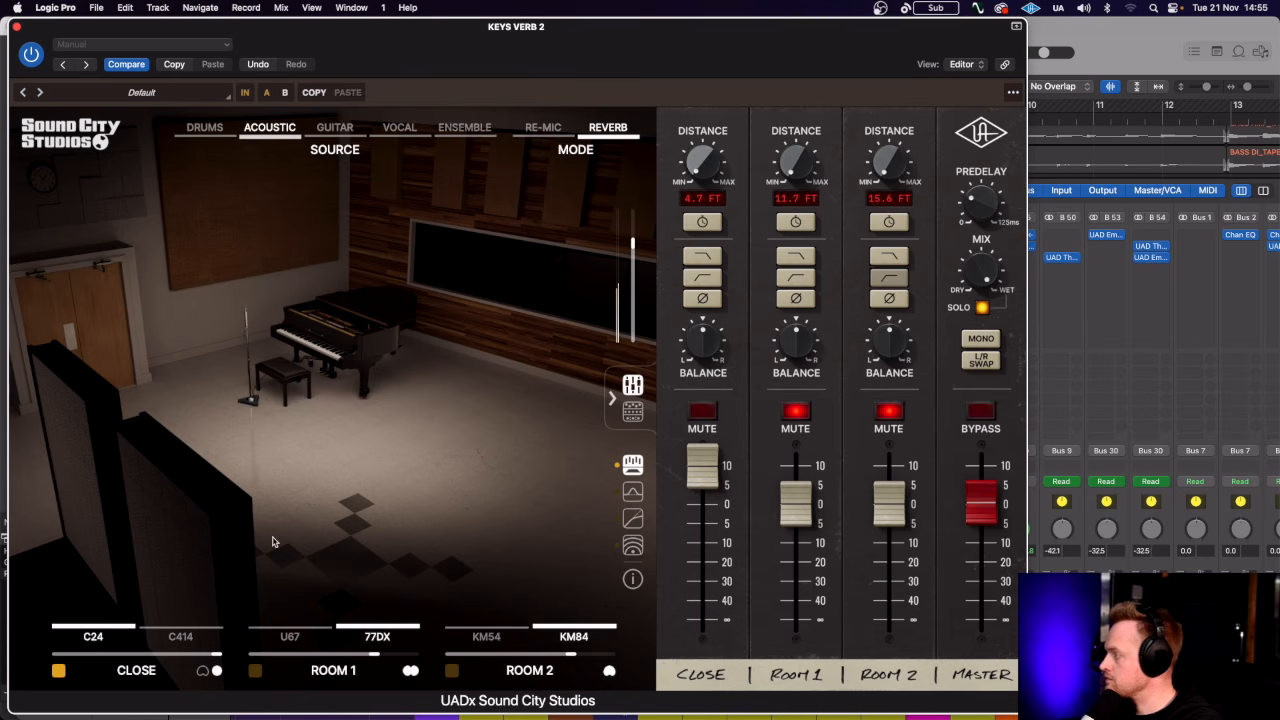
click(205, 671)
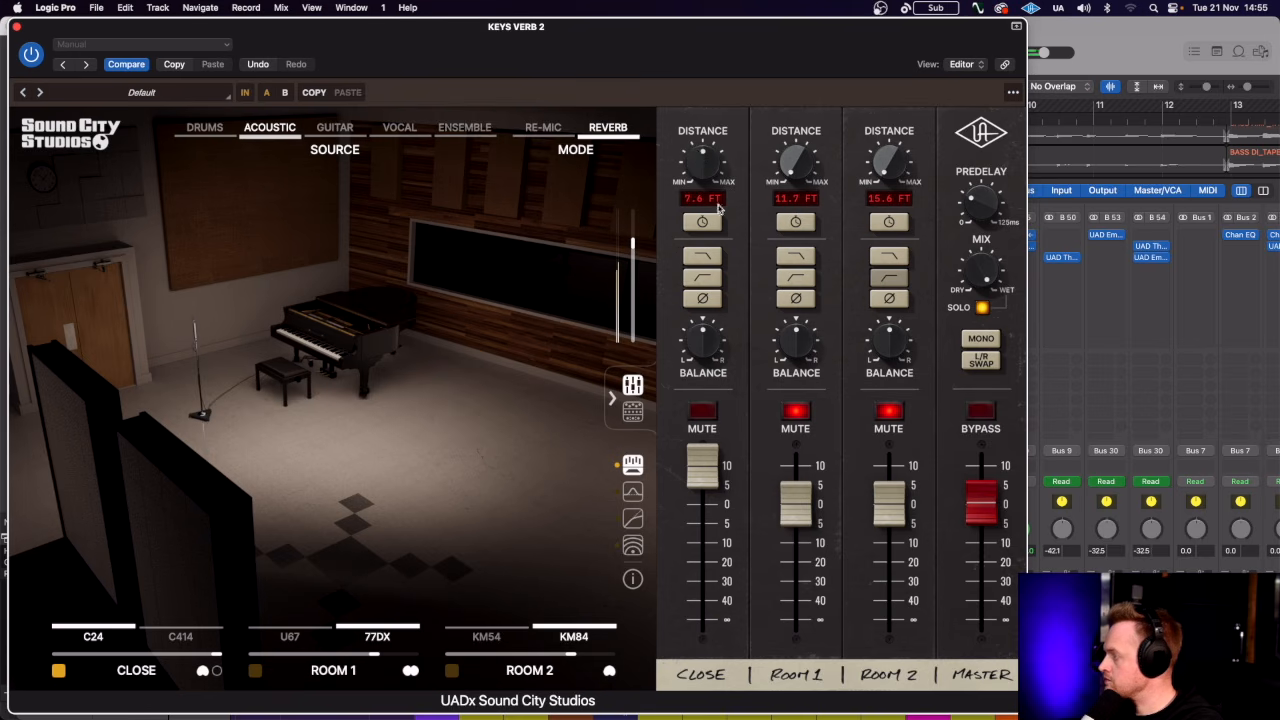
drag(702, 165, 676, 228)
Enable Room 1, compare the U67 in omni with the 77DX, keep the 77DX at 11.7 ft, and bring Close and Room 1 near 0 dB.
click(254, 671)
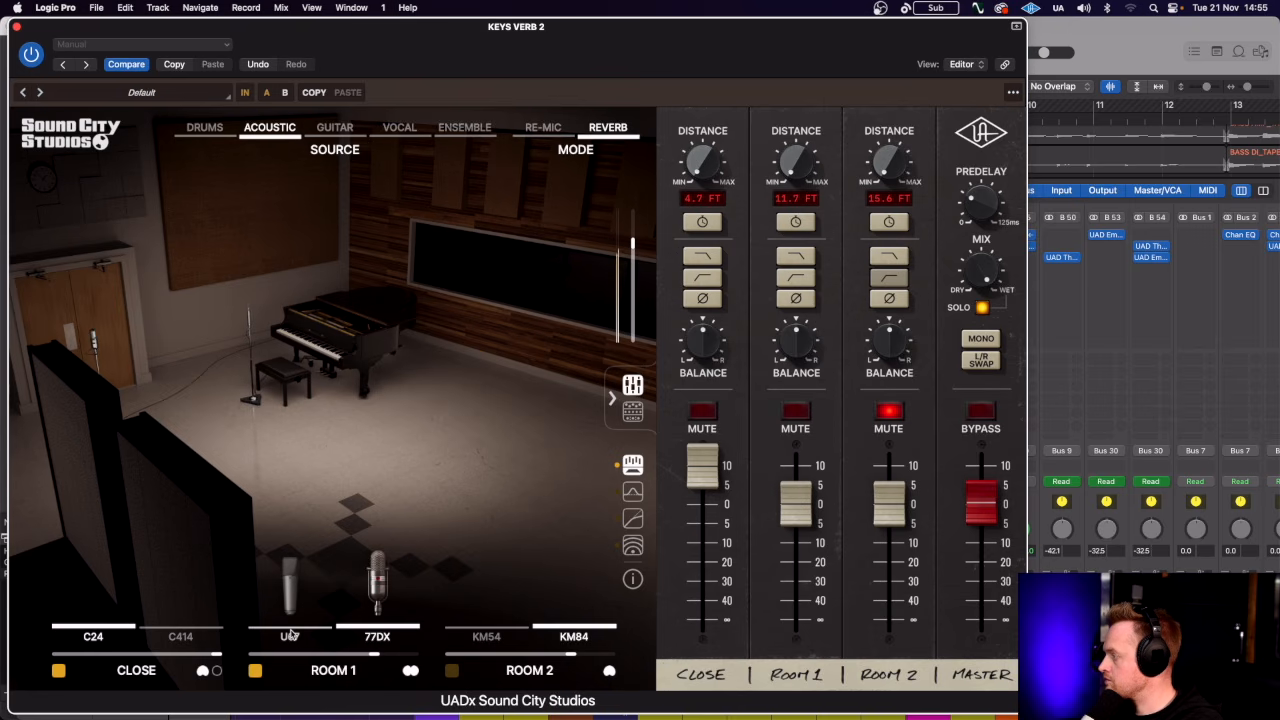
click(289, 636)
drag(697, 476, 695, 515)
drag(809, 511, 810, 477)
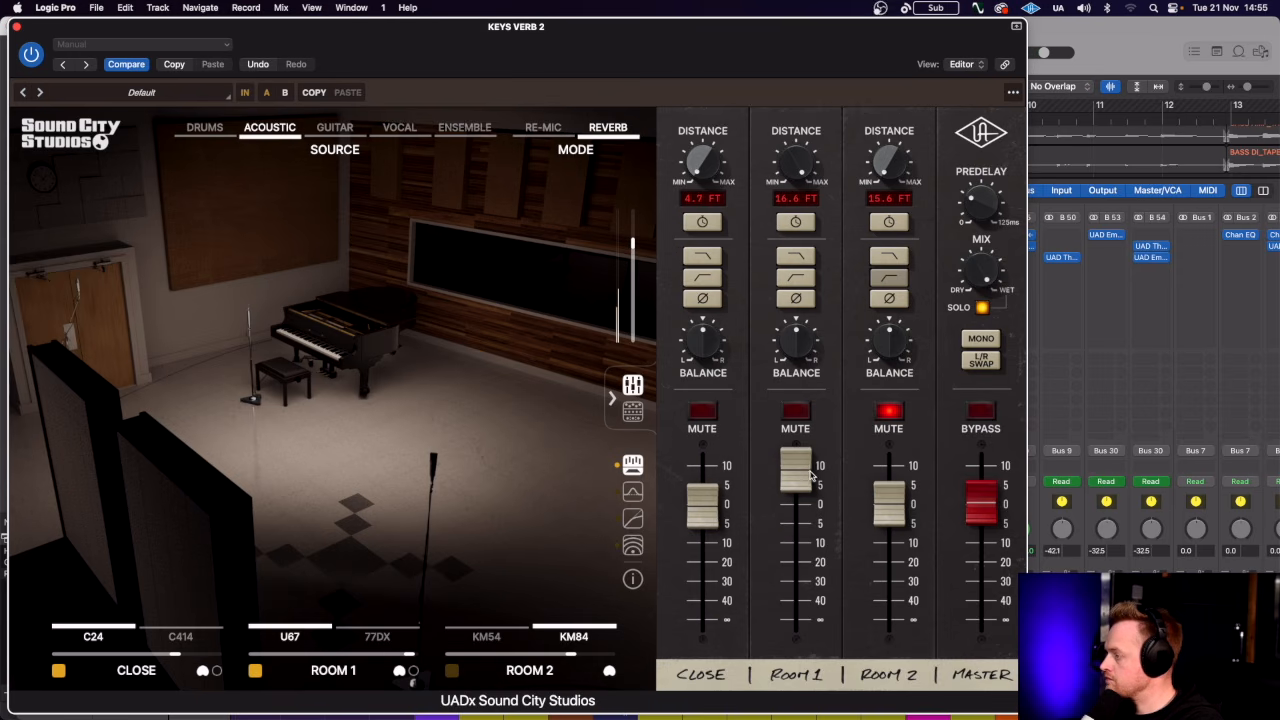
click(413, 671)
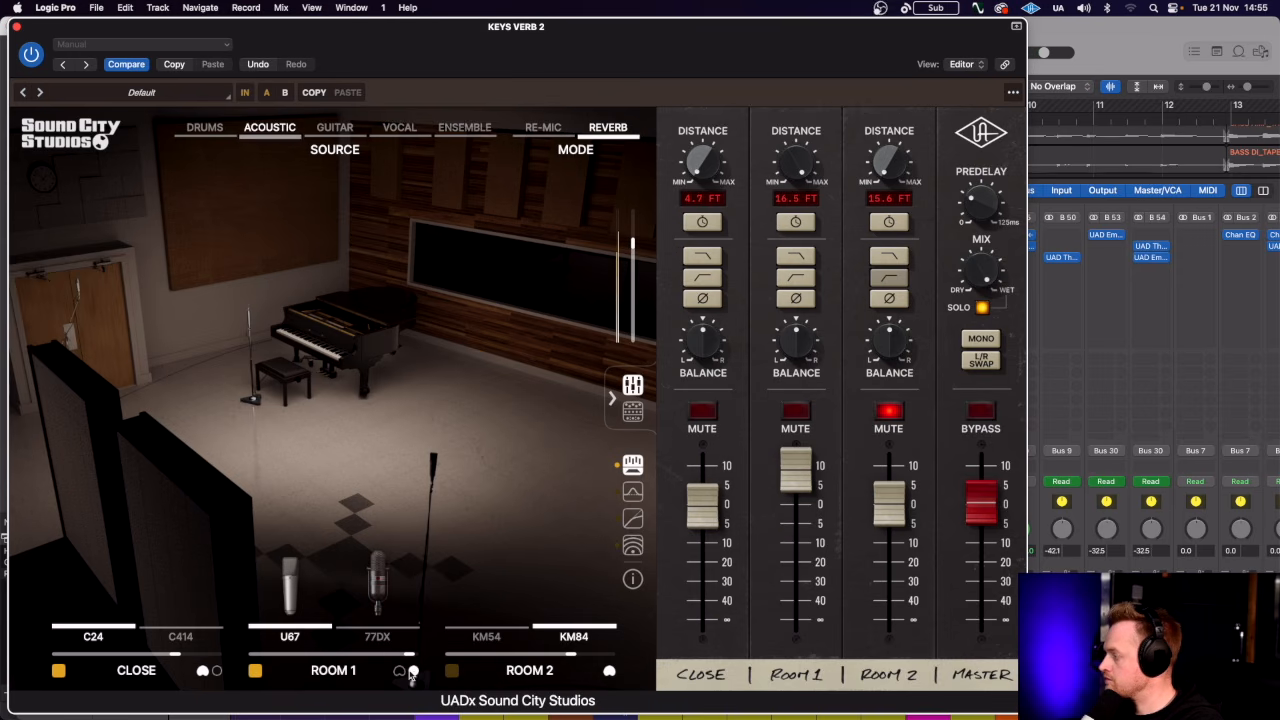
click(375, 630)
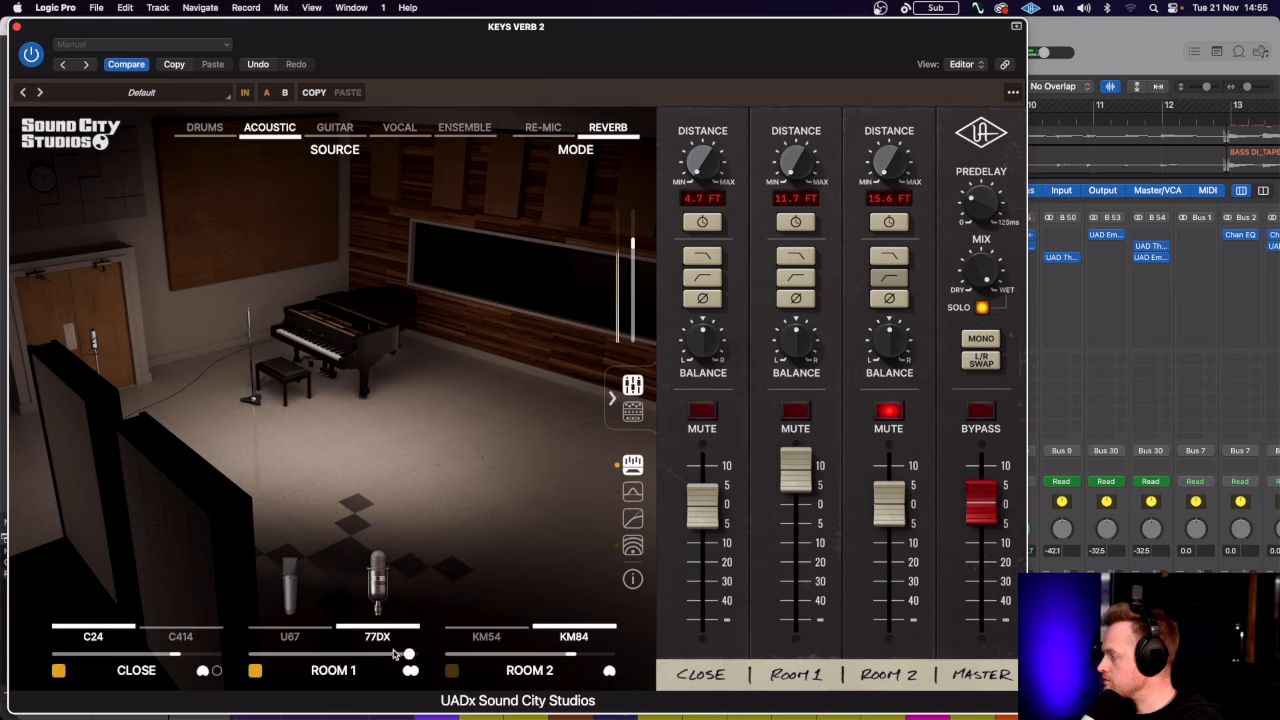
drag(785, 485, 786, 521)
Enable Room 2, compare the KM54 with the KM84, settle on the KM54 and lower its level to about -20 dB.
click(453, 671)
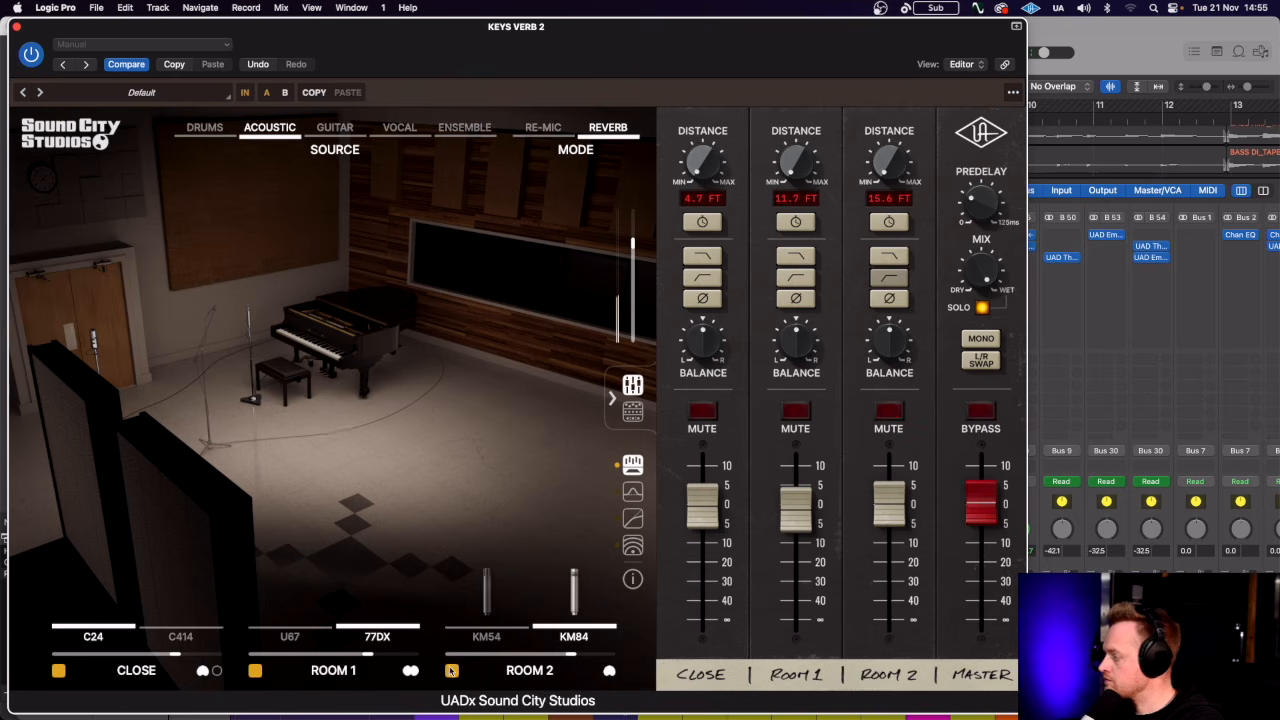
click(487, 632)
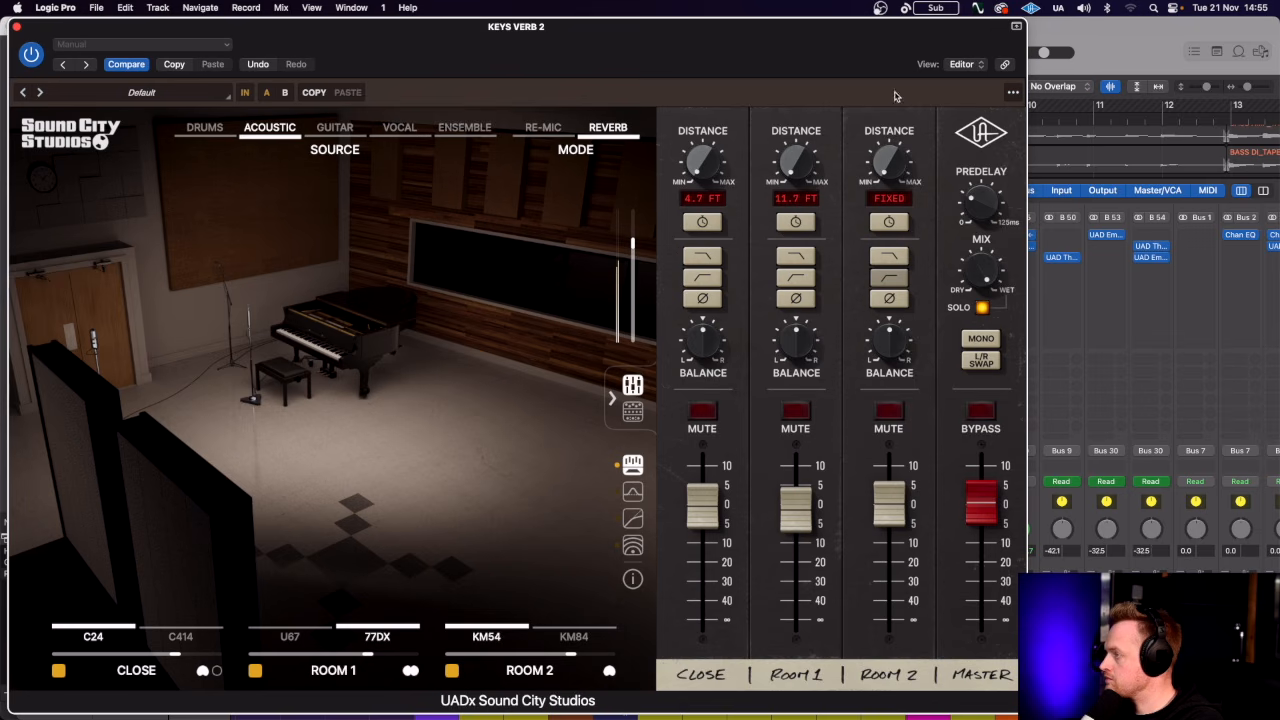
click(566, 634)
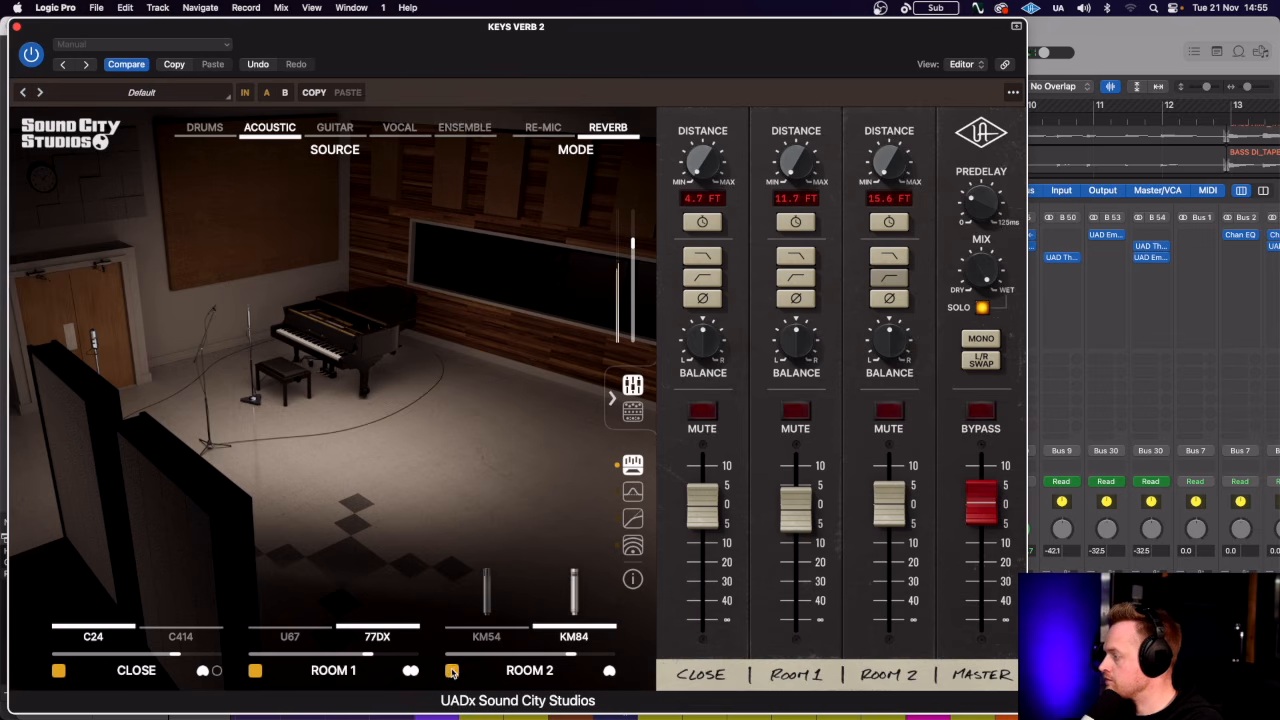
click(486, 636)
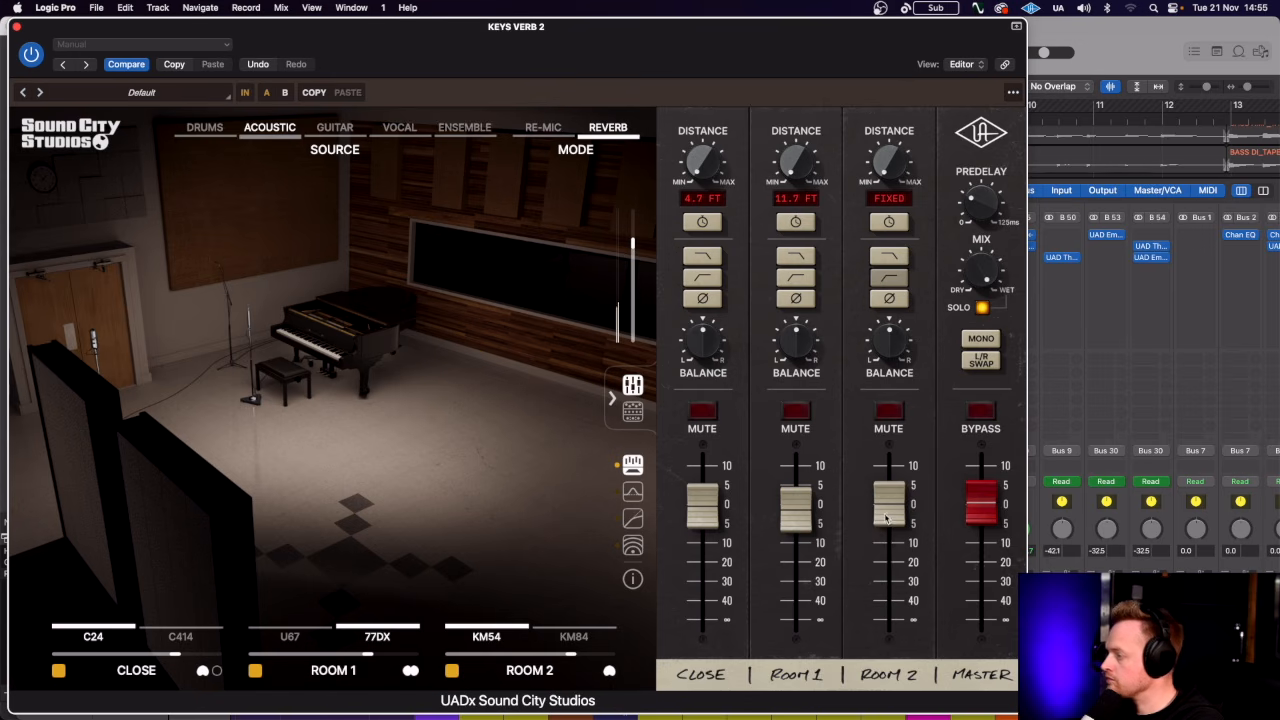
drag(889, 505, 885, 577)
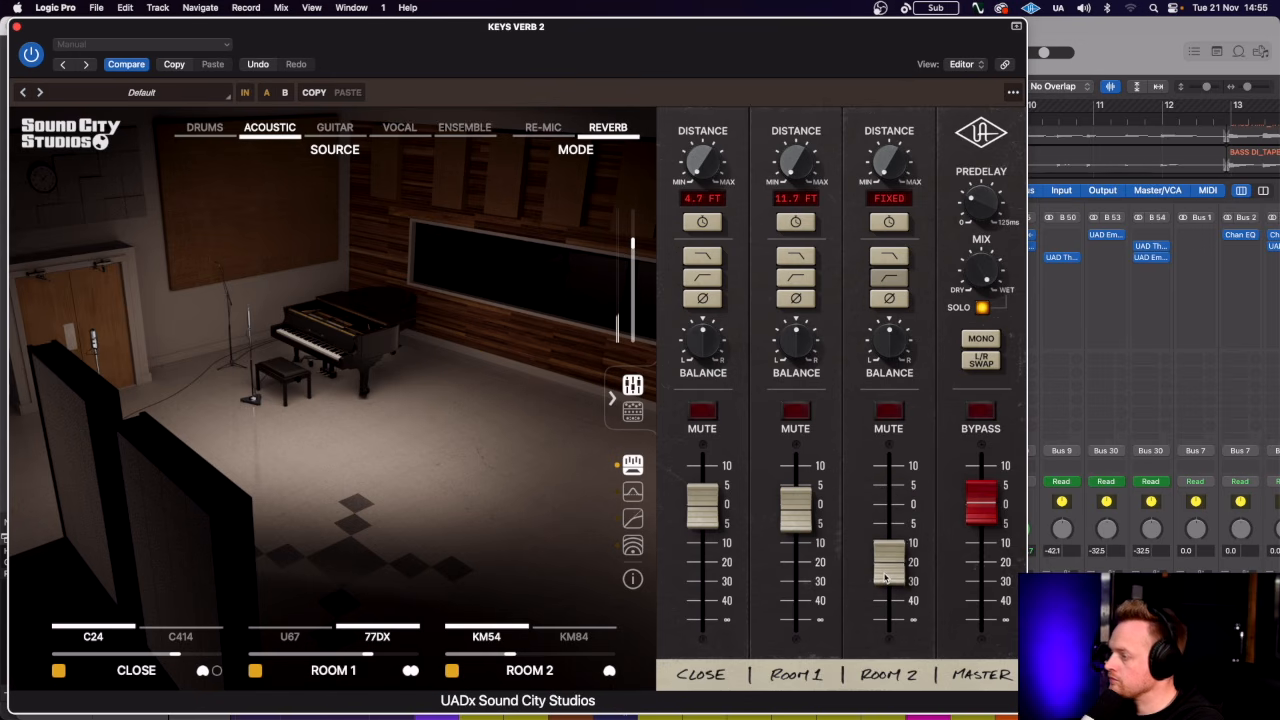
Enable the equalizer in the master effects and adjust its gains, with slight low and mid cuts and a high boost.
click(632, 411)
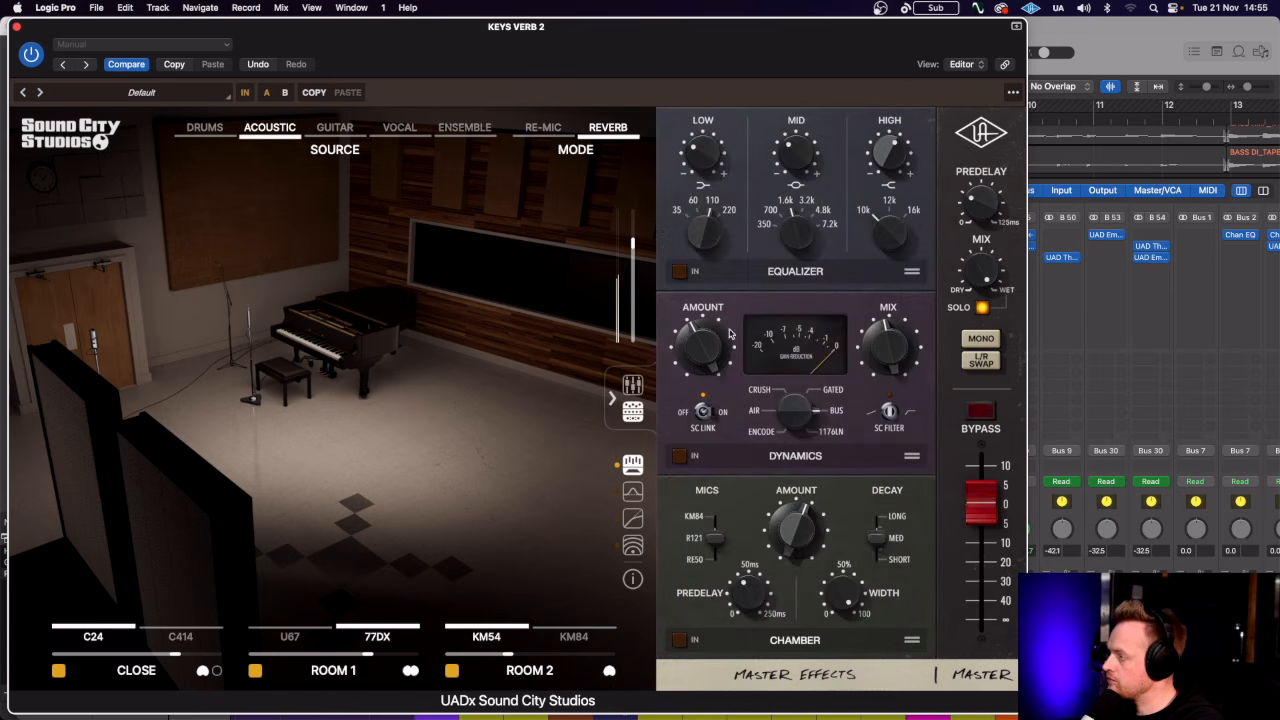
click(679, 273)
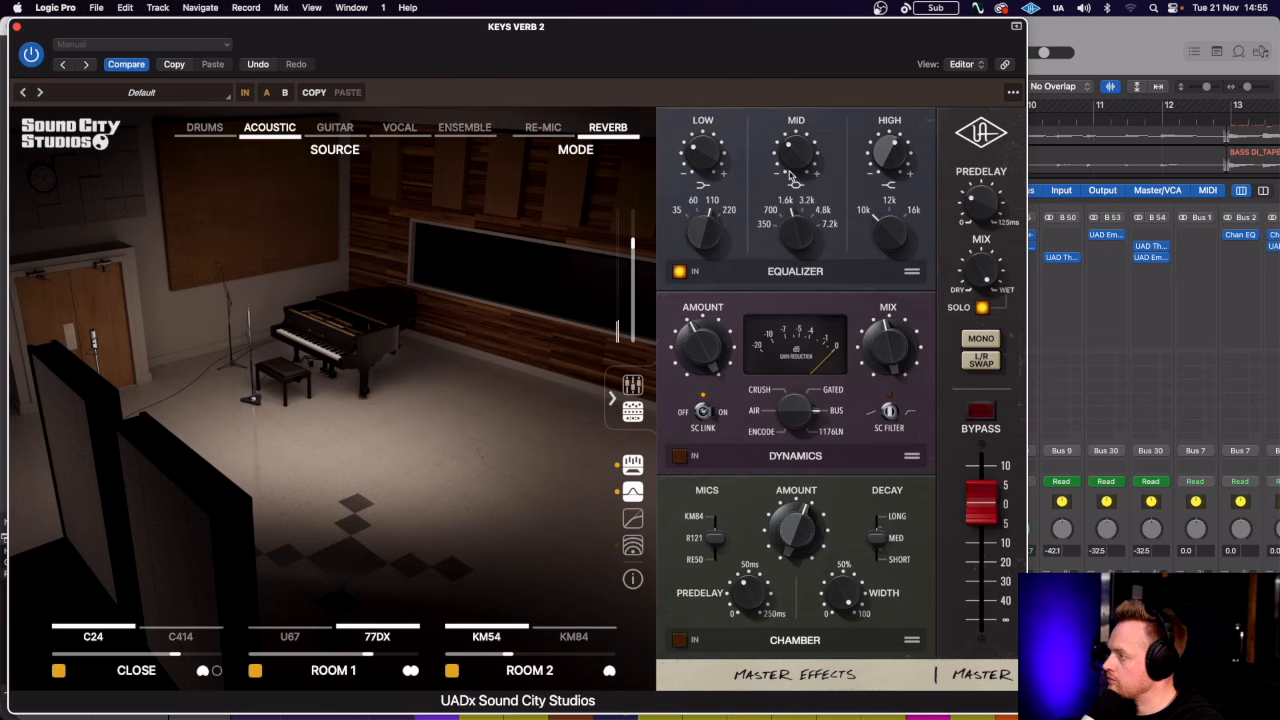
mouse_move(789, 166)
mouse_down()
mouse_move(790, 118)
mouse_move(785, 157)
mouse_up()
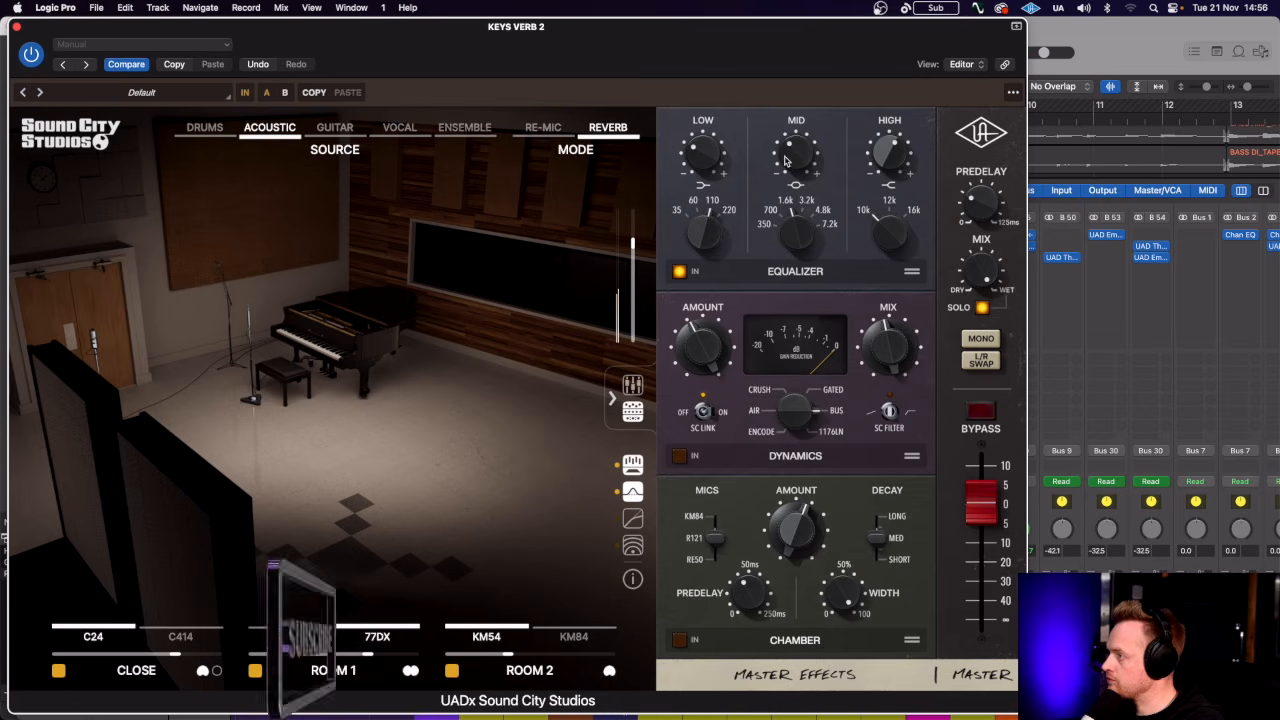
drag(696, 155, 697, 113)
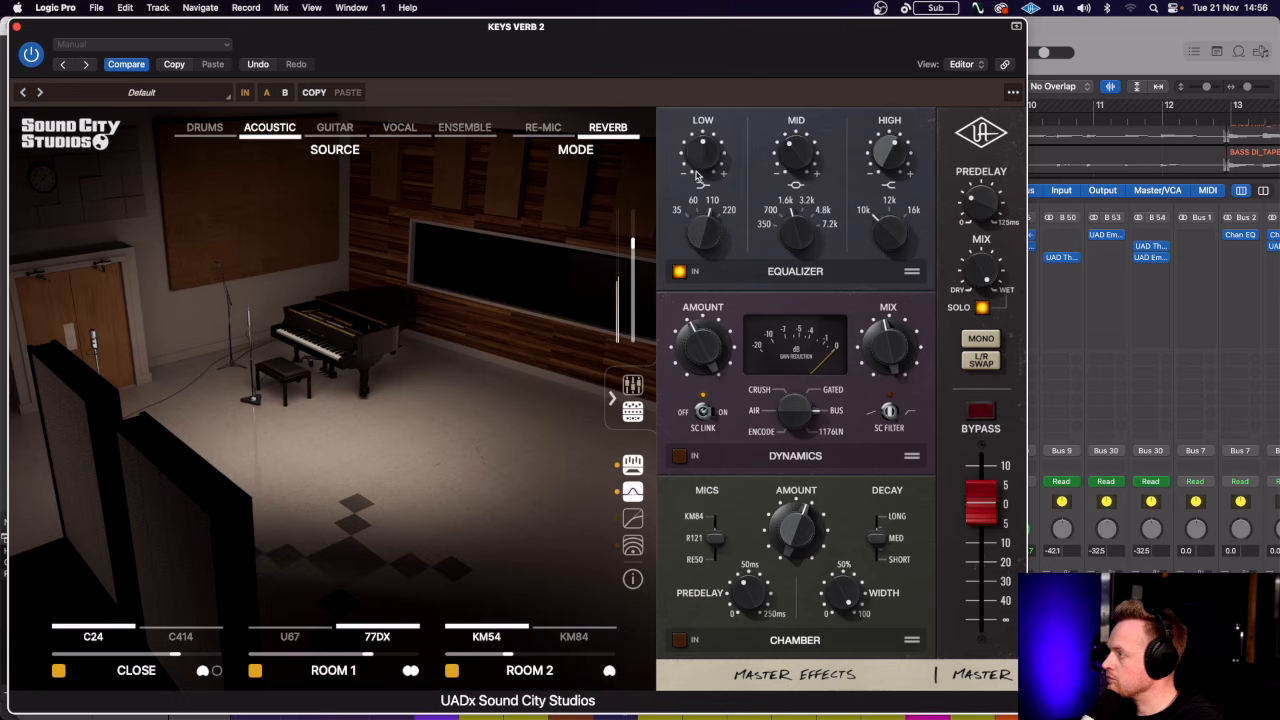
mouse_move(885, 156)
mouse_down()
mouse_move(888, 236)
mouse_move(888, 130)
mouse_move(886, 146)
mouse_up()
Enable the master dynamics and raise both the compression amount and the mix.
click(679, 457)
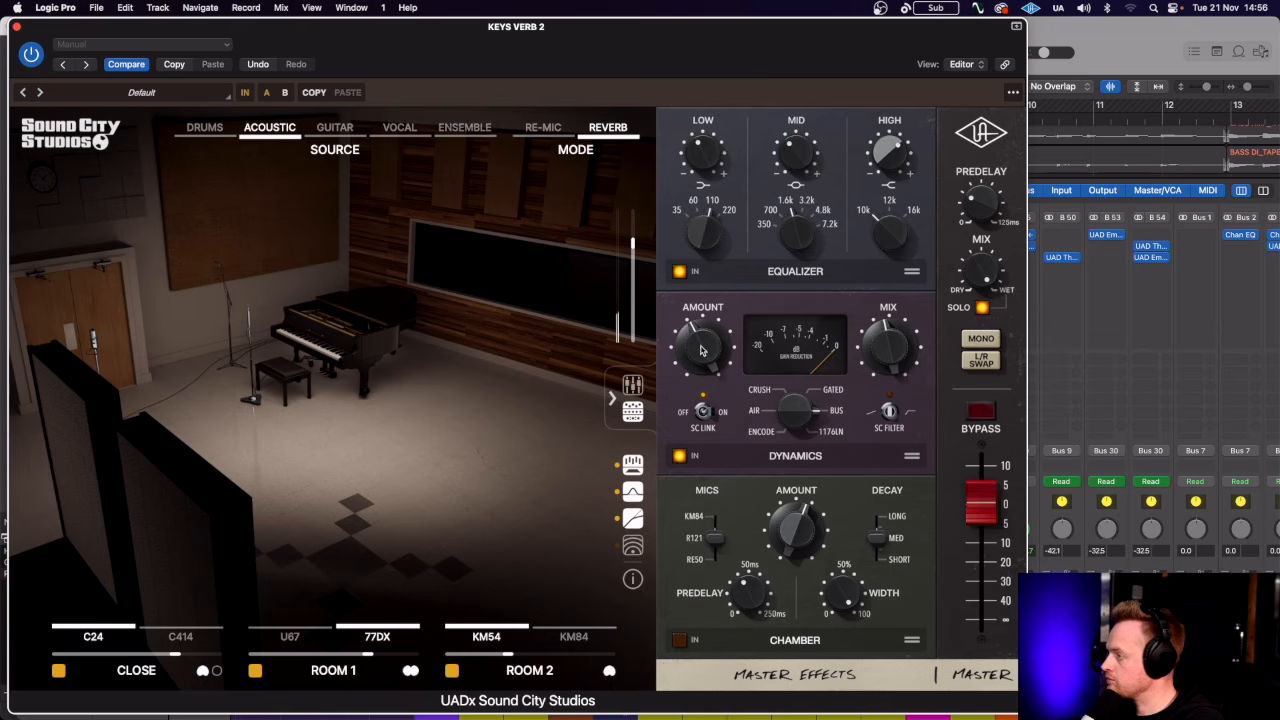
drag(701, 349, 703, 325)
drag(877, 358, 879, 334)
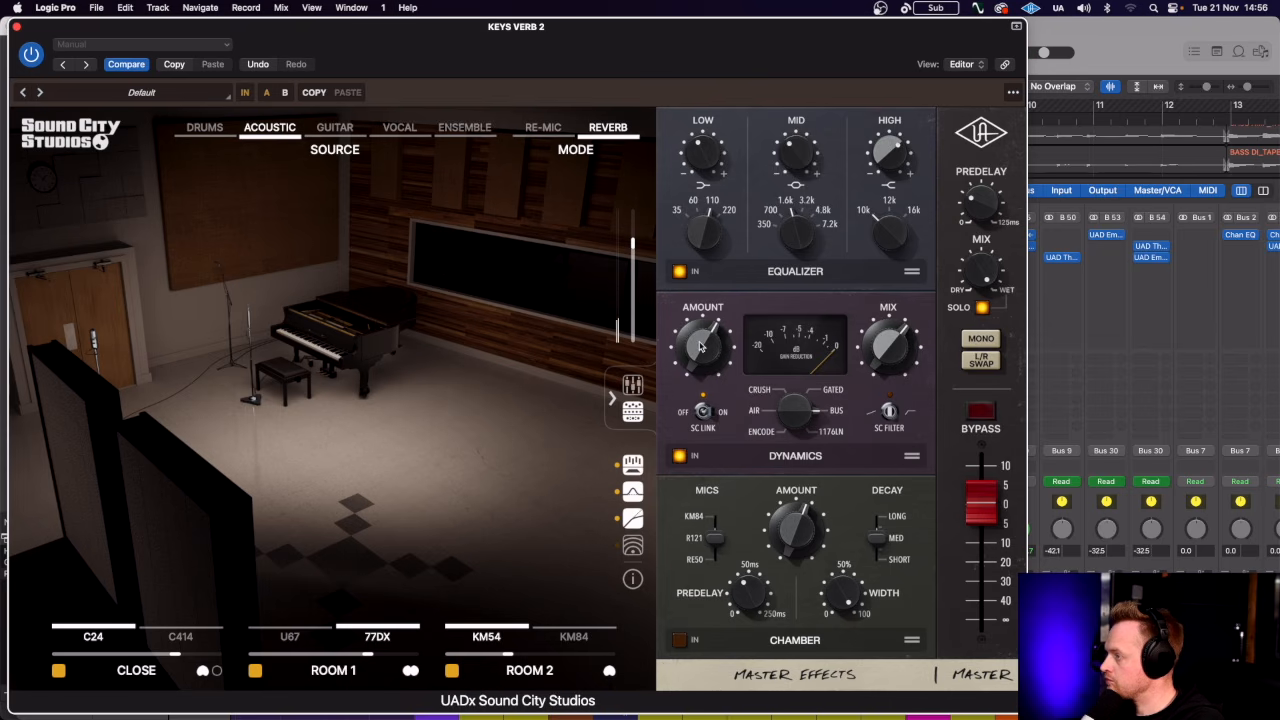
drag(701, 343, 702, 337)
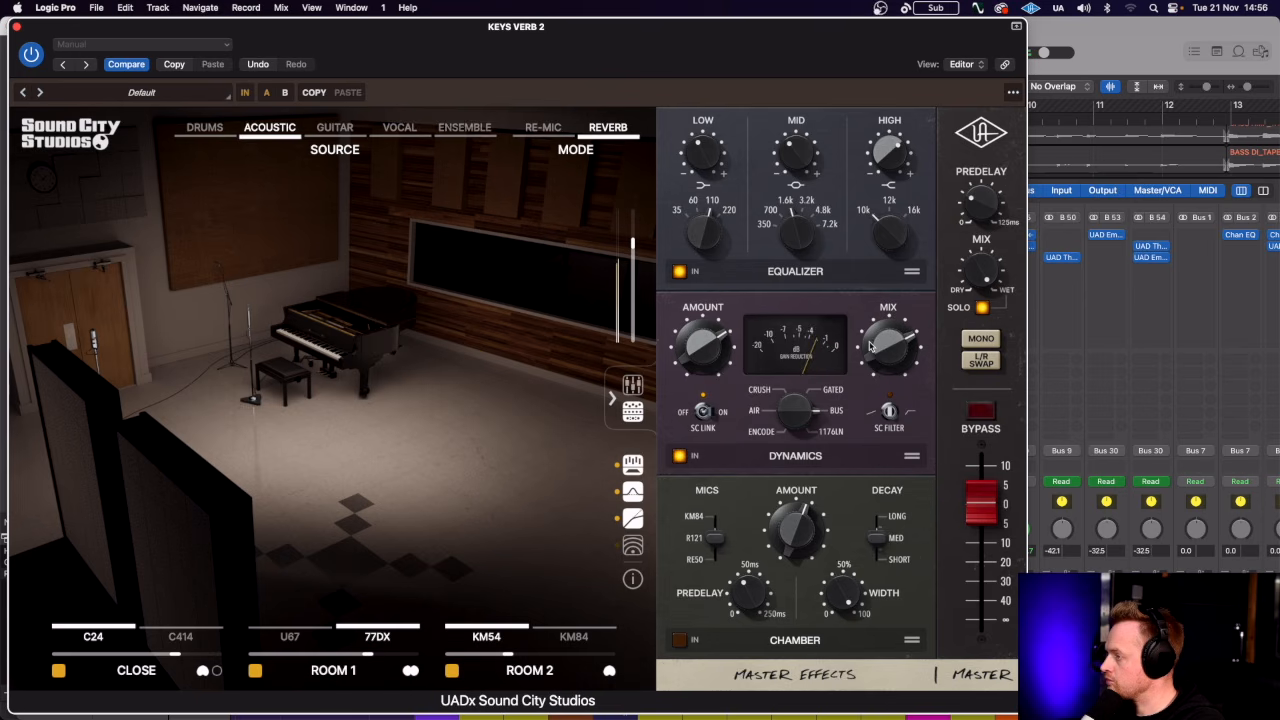
Audition the Gated, Crush and Air dynamics modes and return to Bus.
click(786, 416)
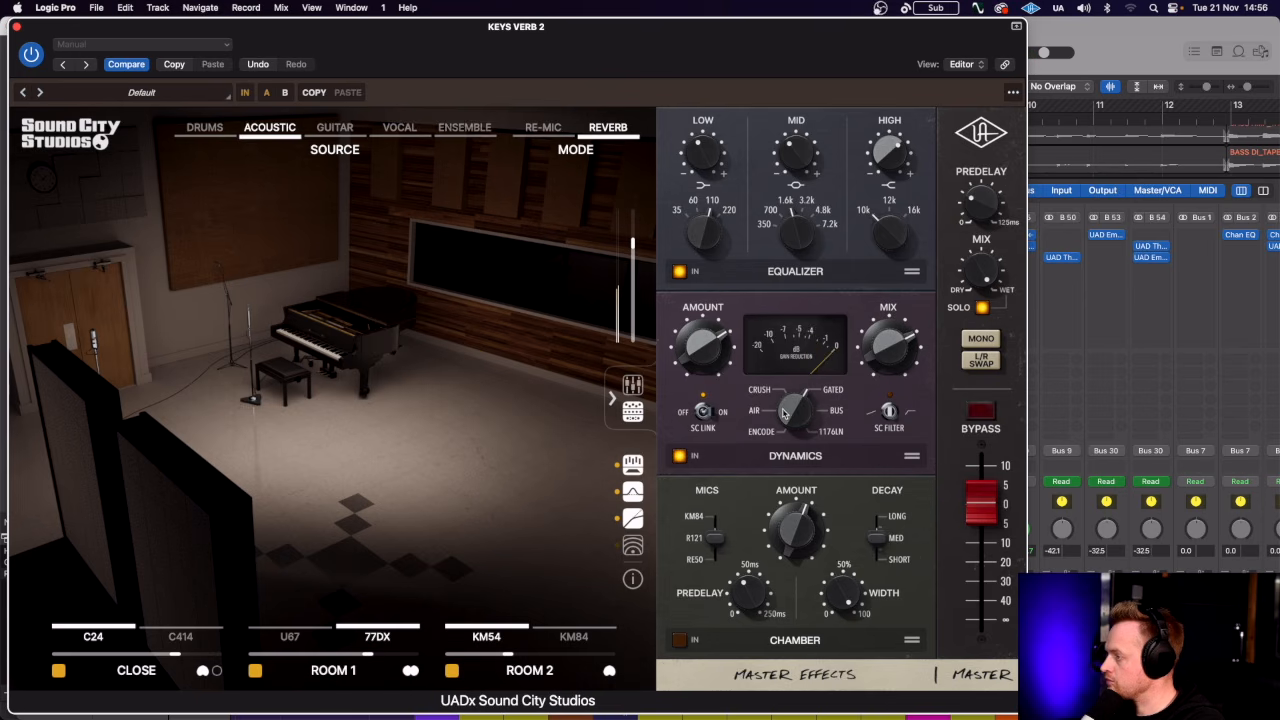
drag(784, 413, 782, 433)
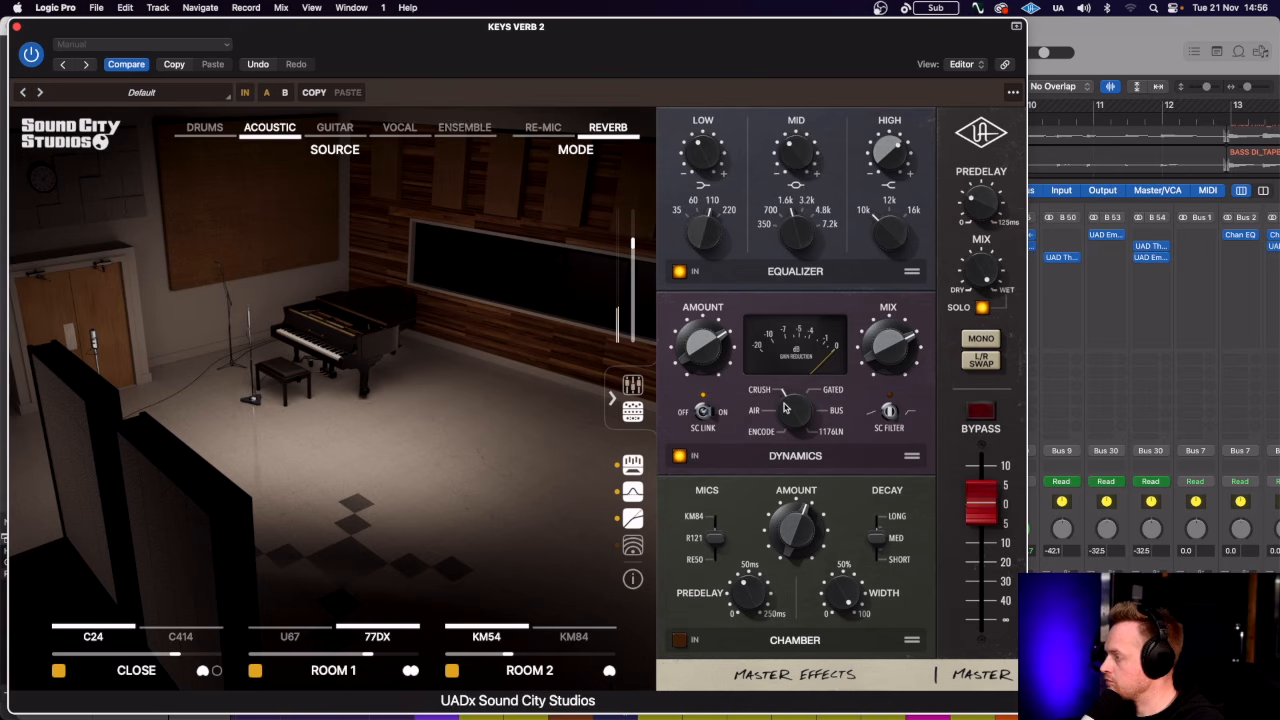
drag(786, 410, 784, 428)
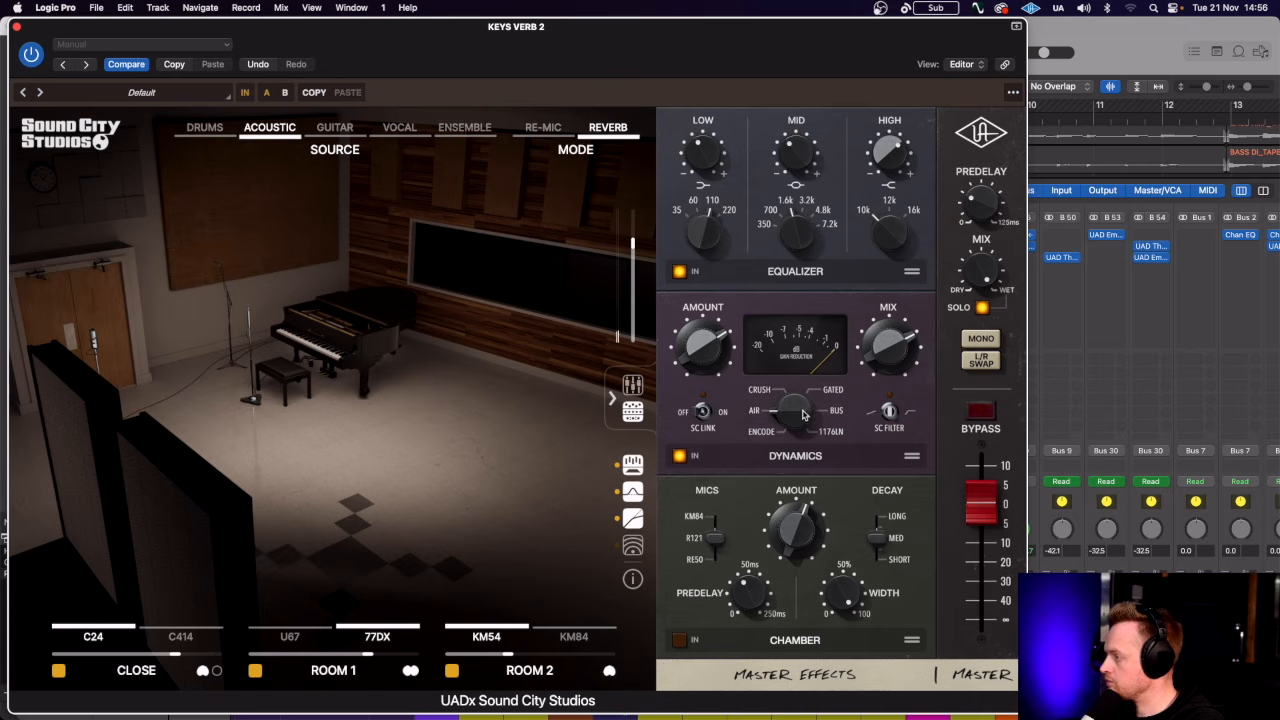
mouse_move(786, 418)
mouse_down()
mouse_move(788, 371)
mouse_move(792, 399)
mouse_up()
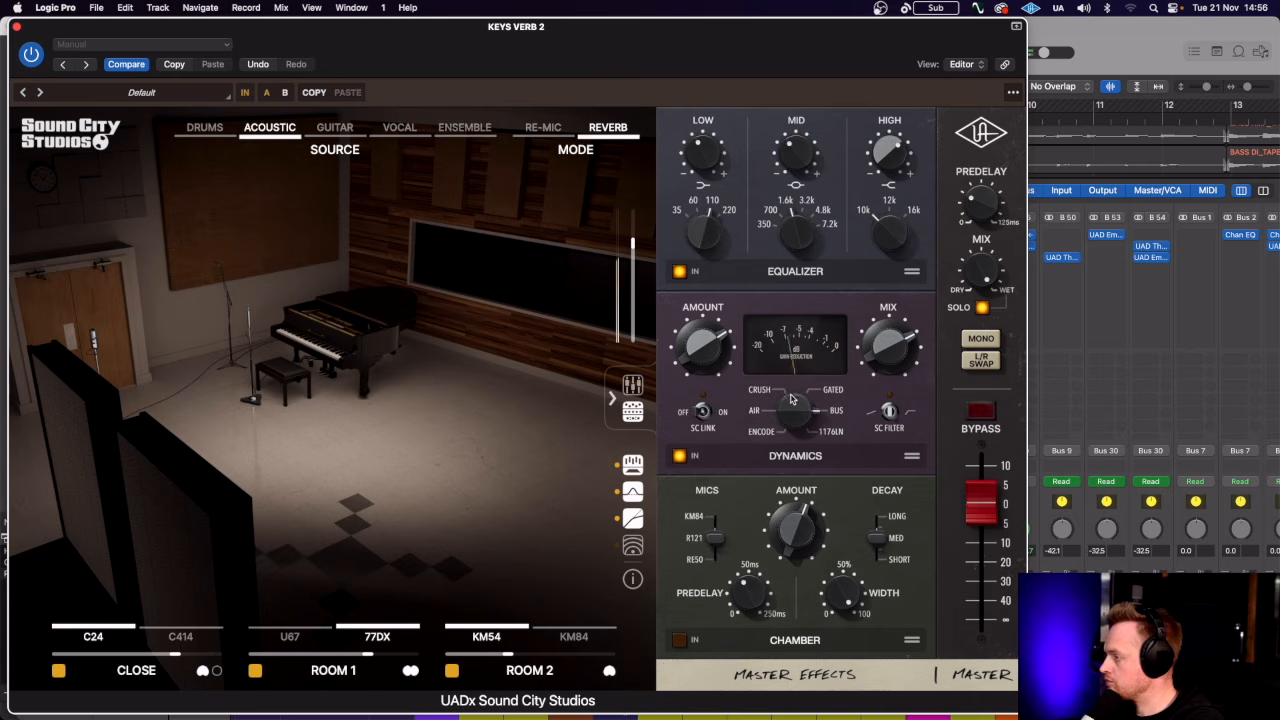
Enable the chamber, adjust its amount and narrow its width, comparing short and long decay before settling on medium.
click(681, 639)
mouse_move(785, 527)
mouse_down()
mouse_move(782, 515)
mouse_move(770, 543)
mouse_move(775, 527)
mouse_up()
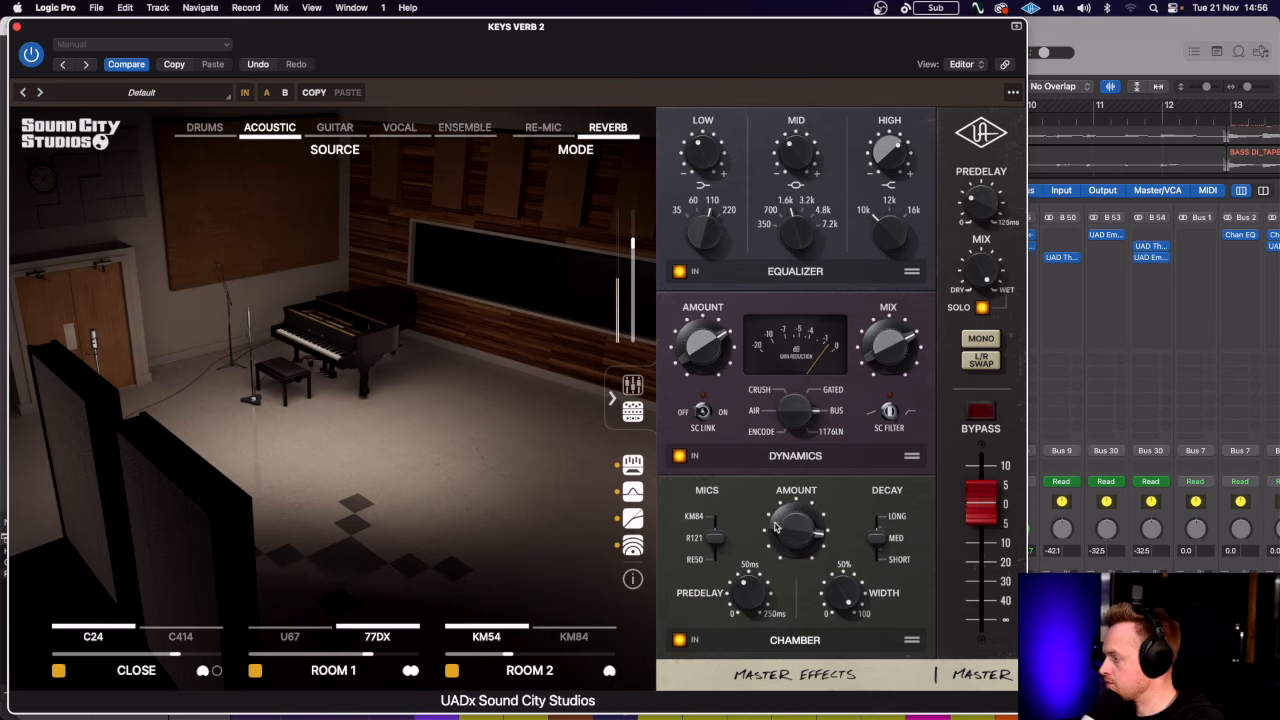
click(878, 563)
drag(775, 535, 775, 552)
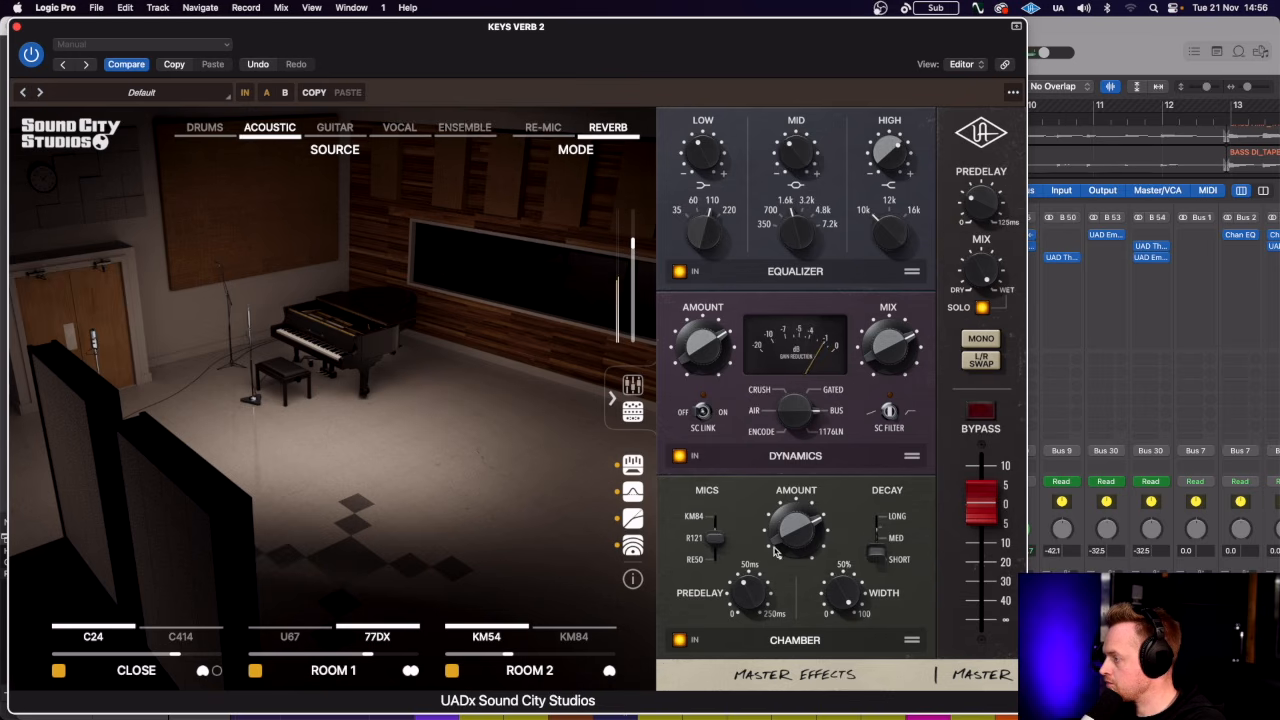
click(880, 519)
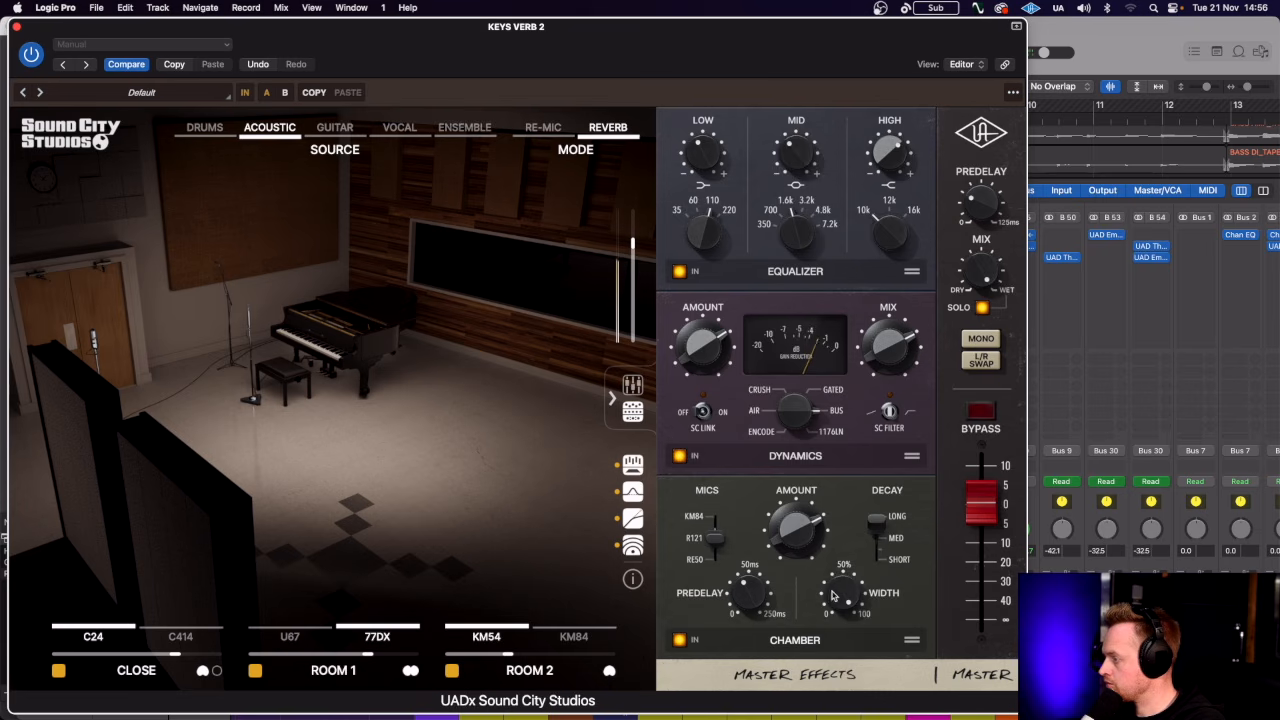
drag(835, 596, 840, 606)
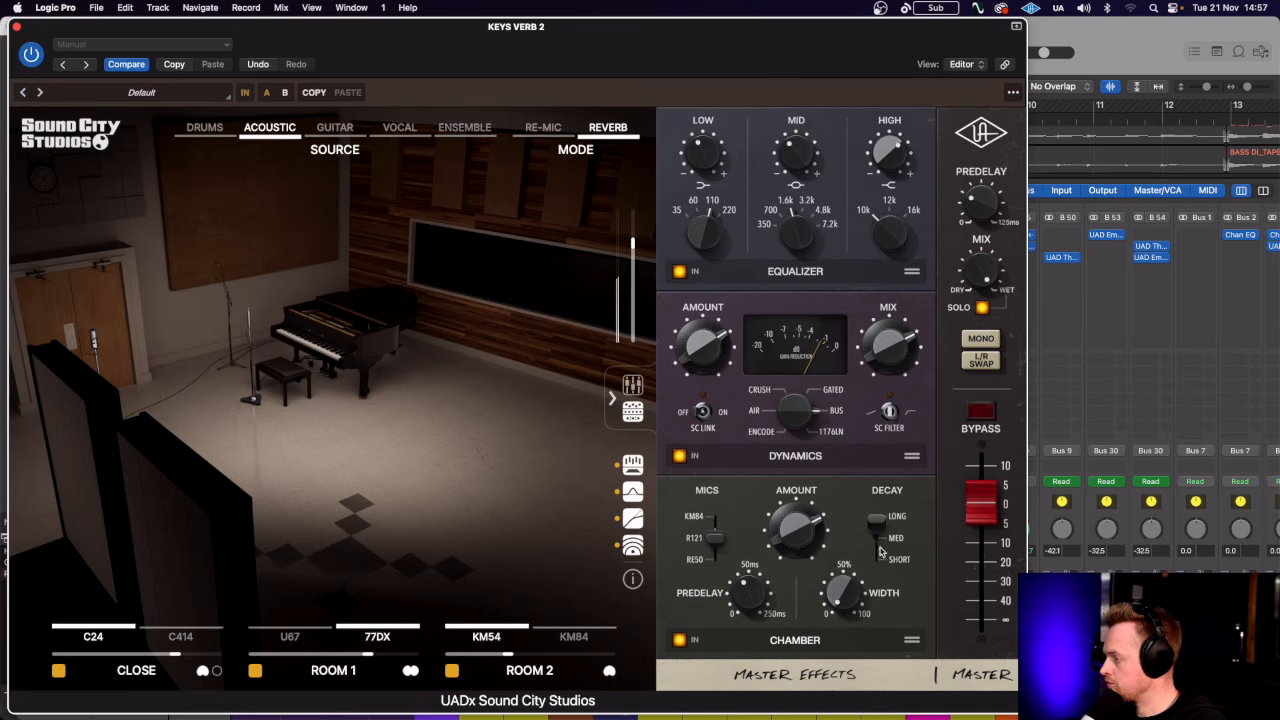
click(881, 547)
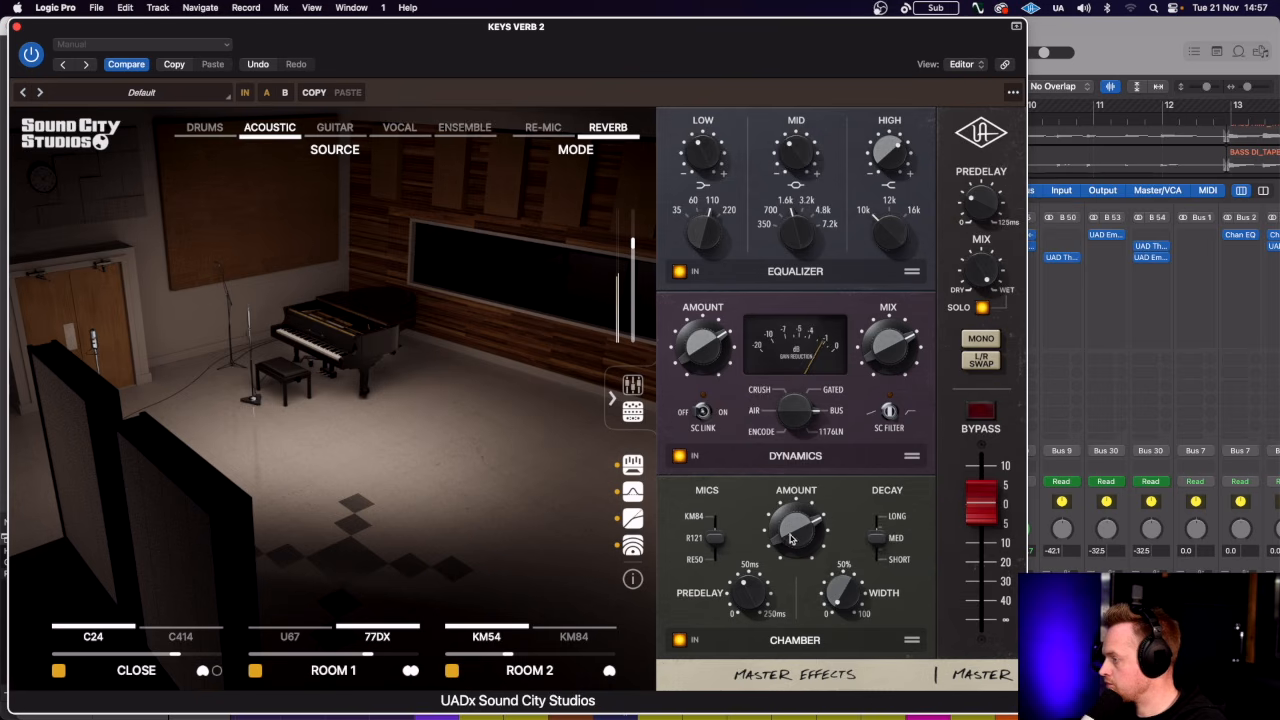
Compare the KM84, R121 and RE50 chamber mics on the keys reverb and return to R121.
click(714, 517)
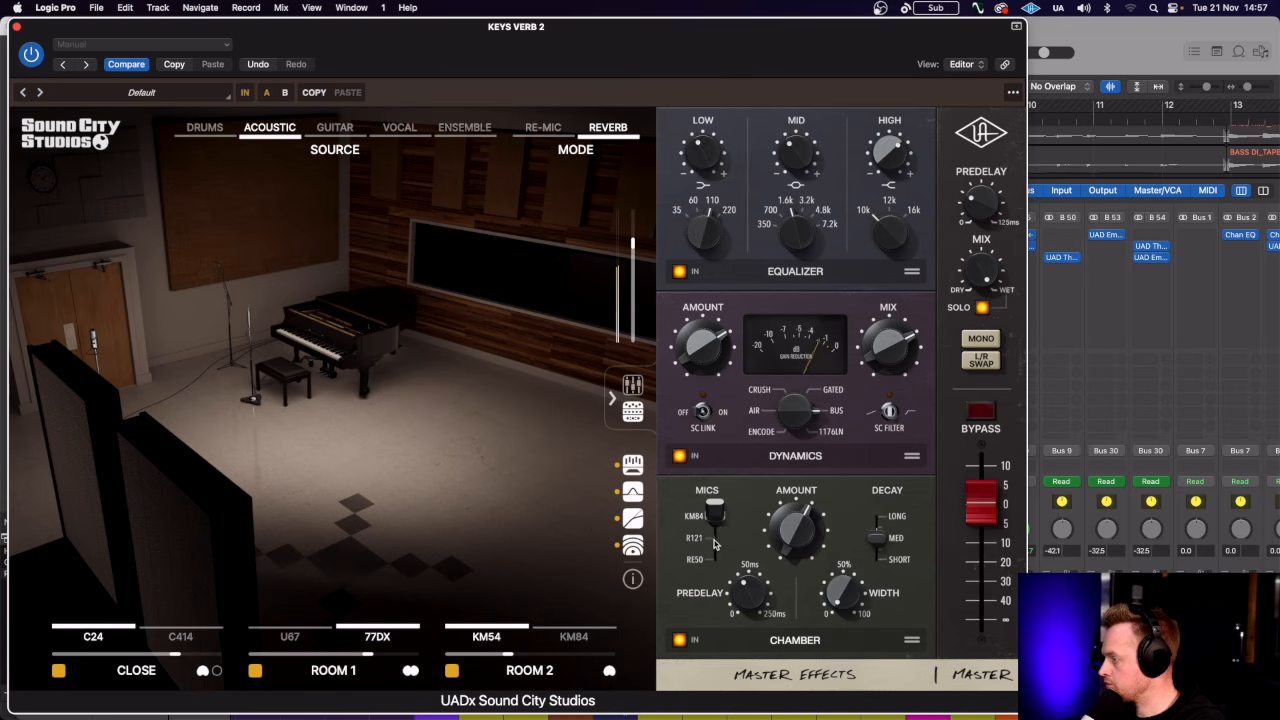
click(714, 540)
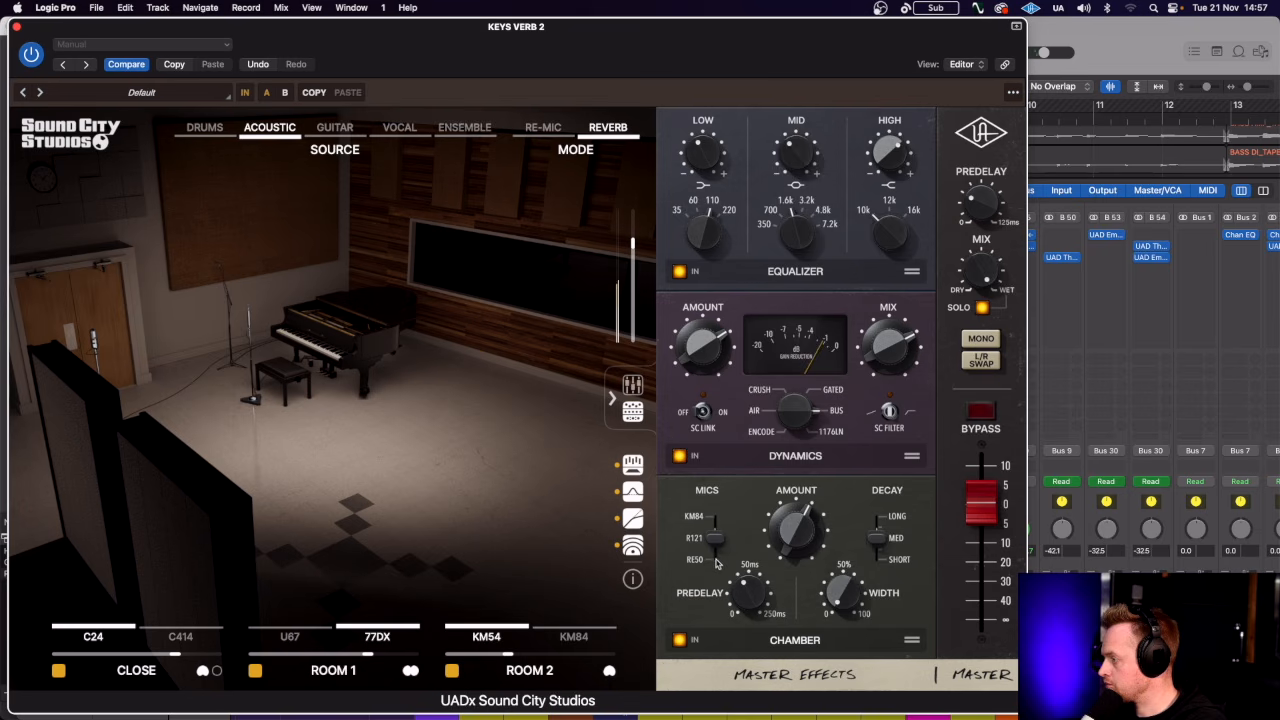
click(715, 562)
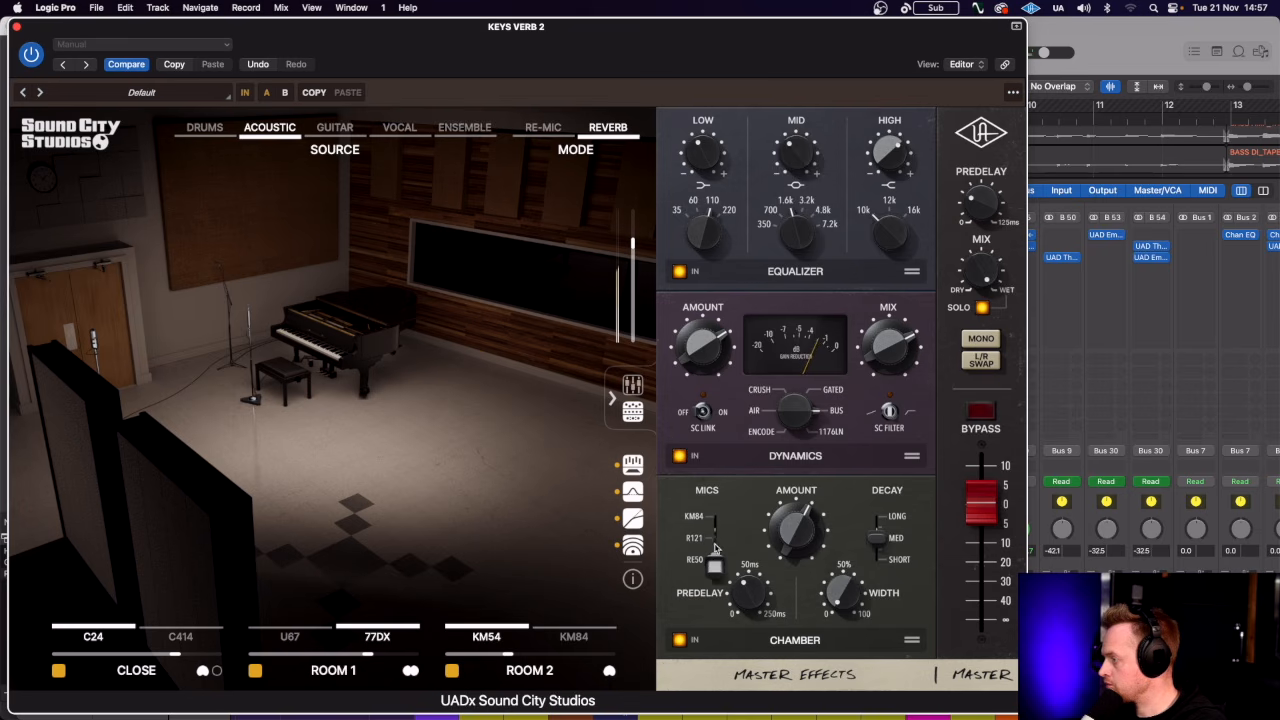
click(715, 541)
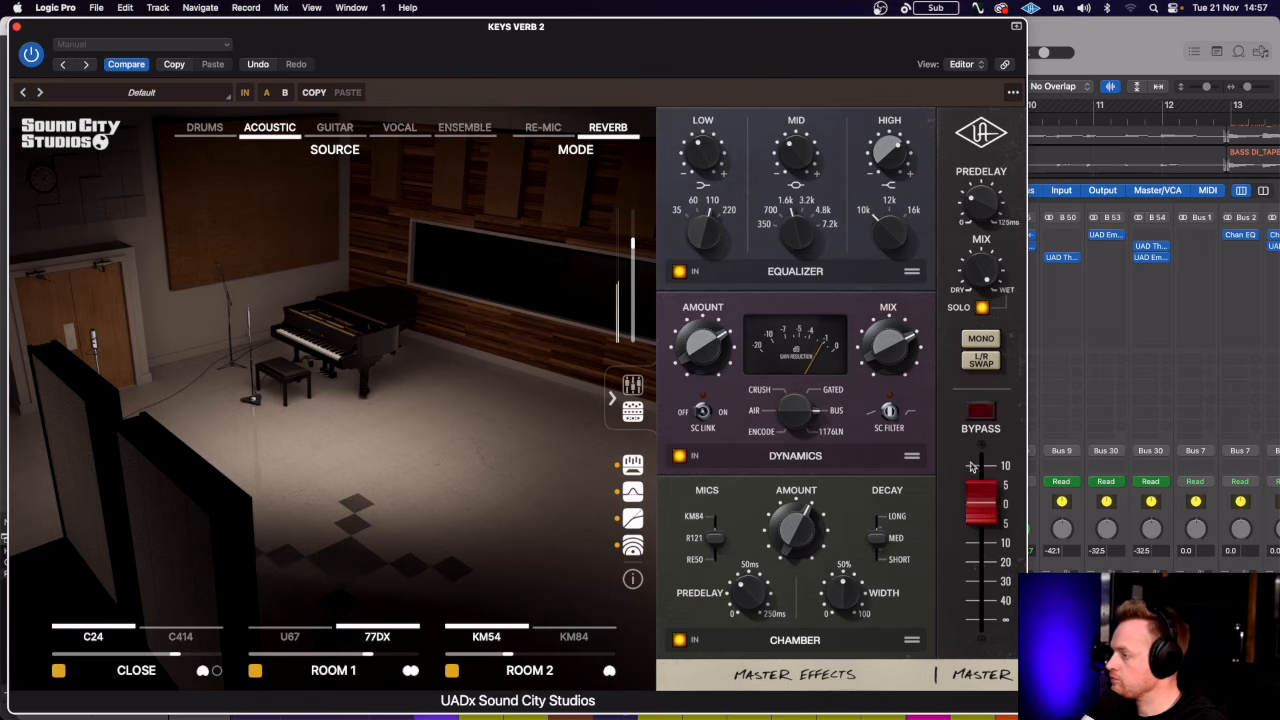
Pull the keys reverb's master level down to minimum and bring it partway back up.
drag(981, 502, 988, 625)
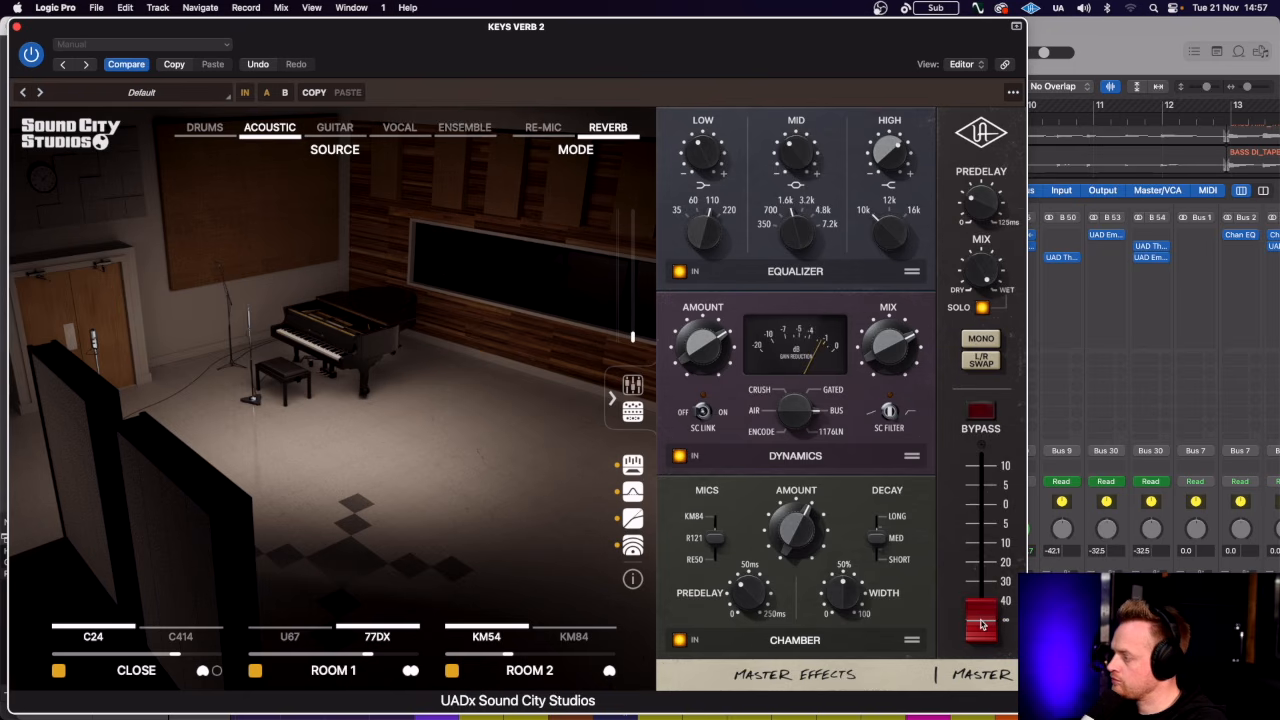
mouse_move(976, 620)
mouse_down()
mouse_move(983, 473)
mouse_move(981, 545)
mouse_up()
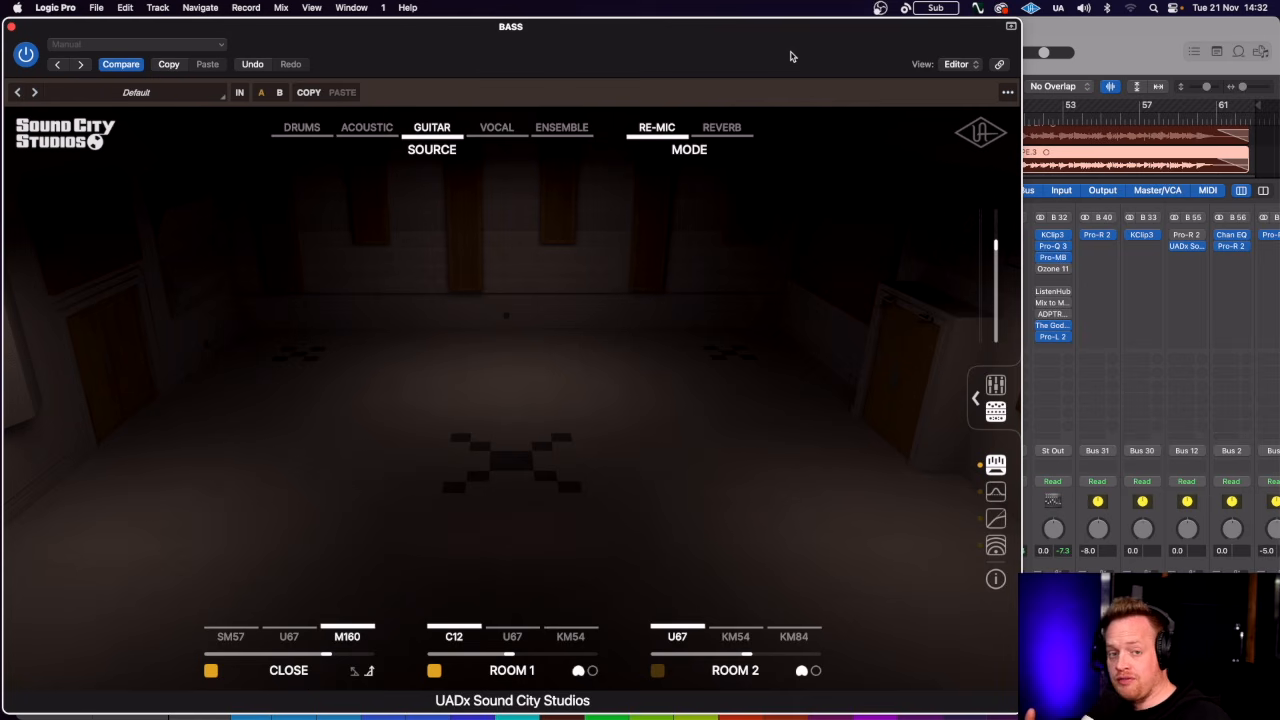
Play the bass track in Re-Mic mode, switch the guitar source to PA Live and select the C414 as the Close mic.
key(space)
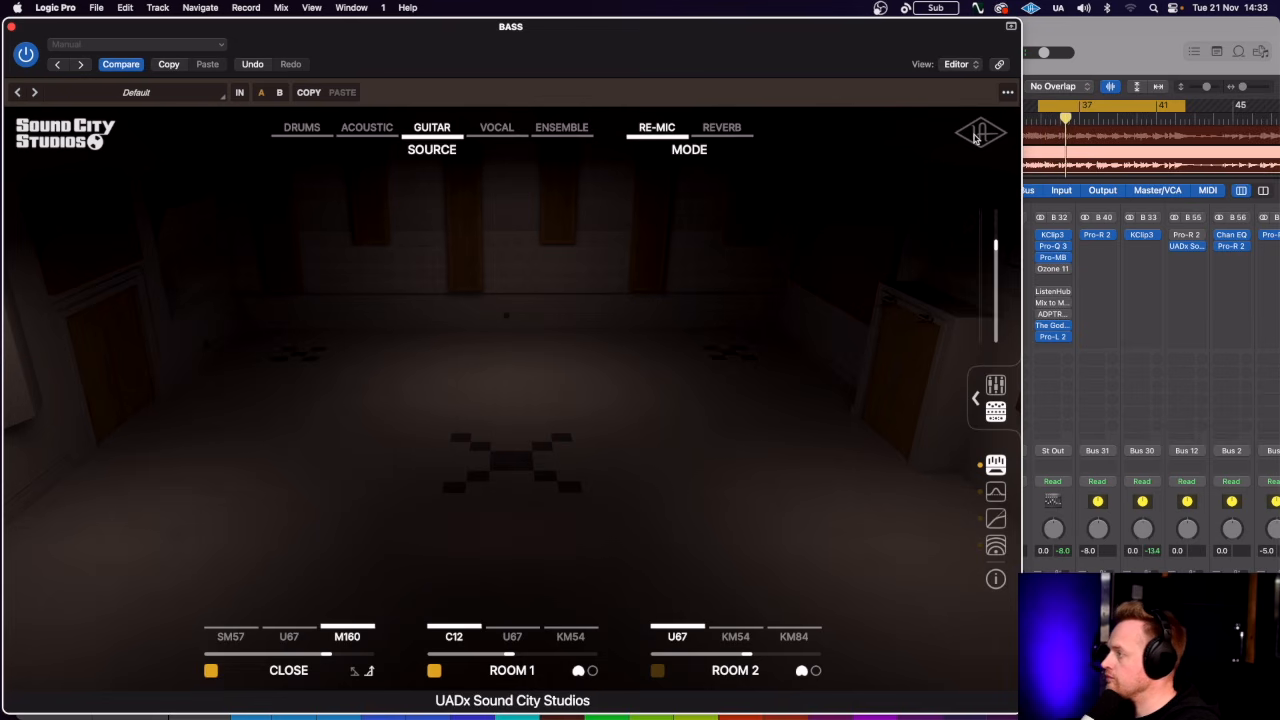
click(432, 127)
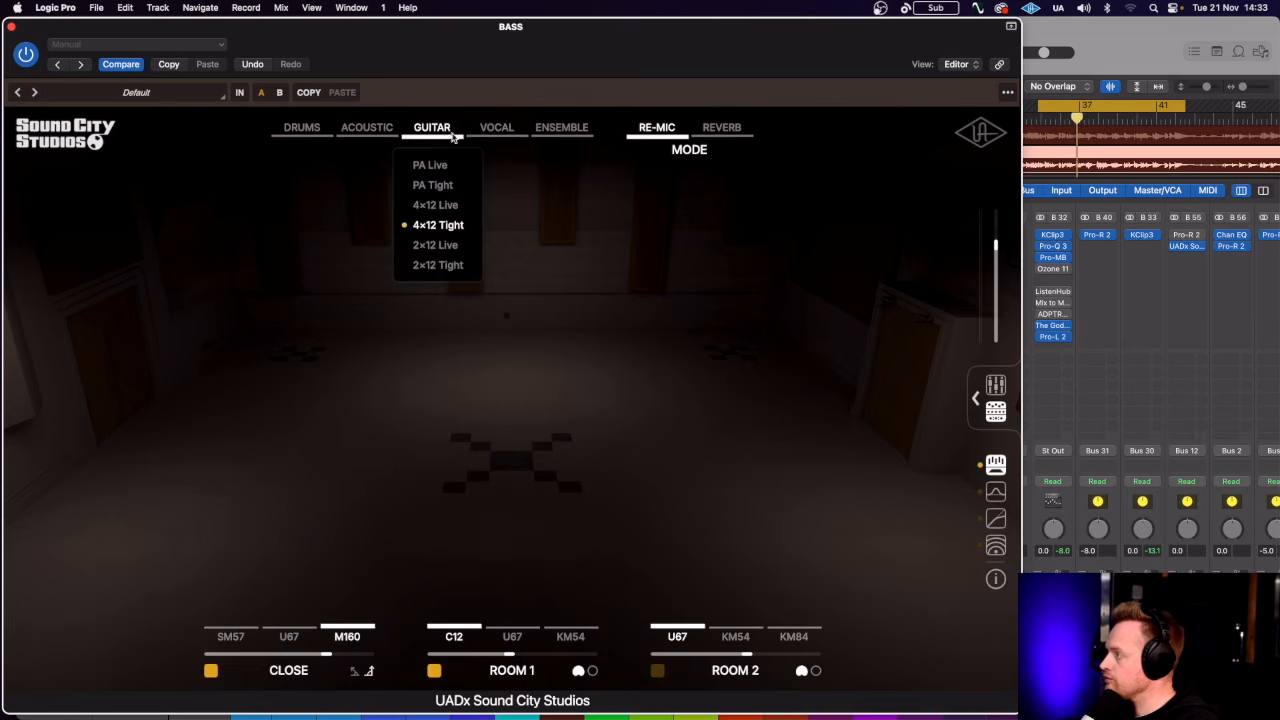
click(430, 165)
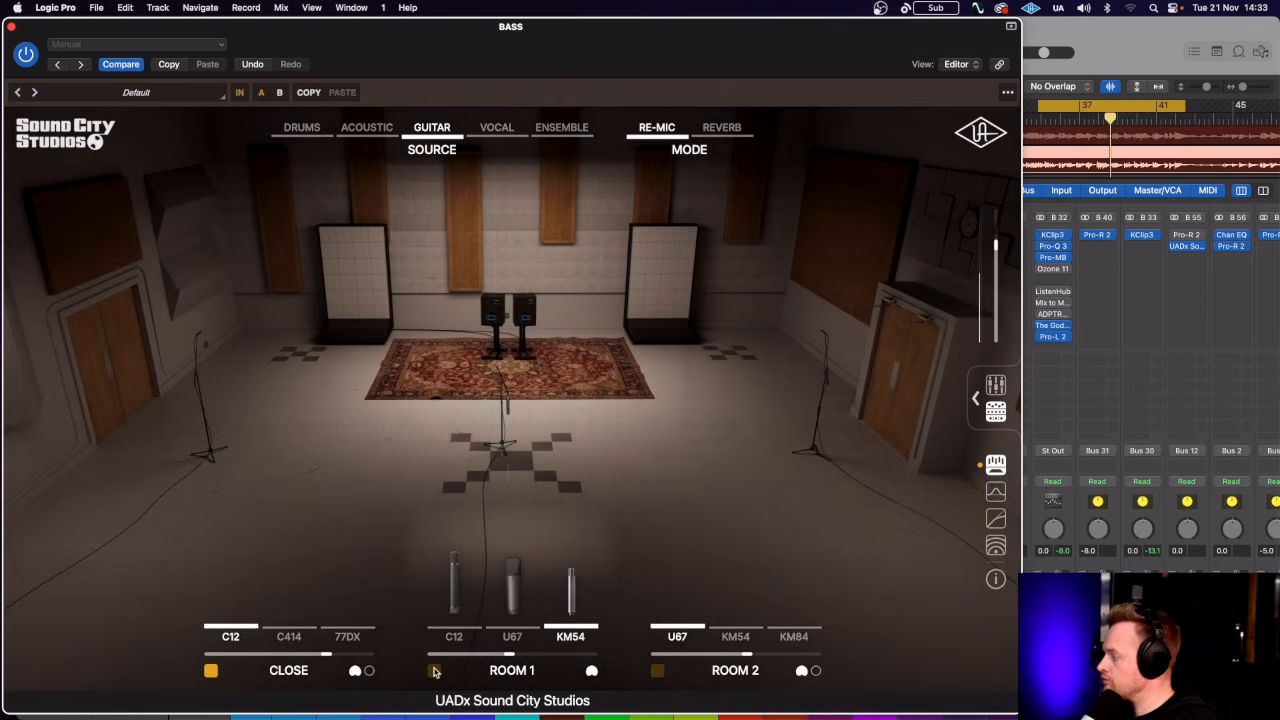
click(289, 636)
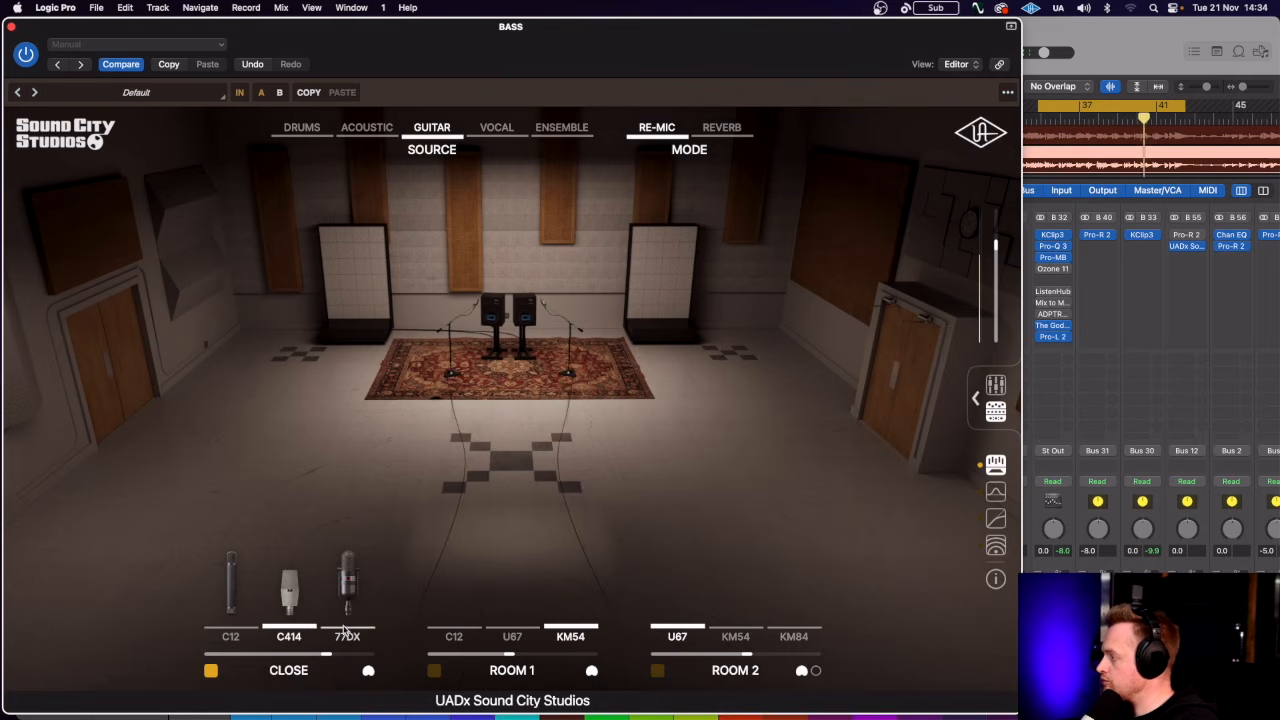
Audition the 77DX as the bass's Close mic and switch the guitar source to 4×12 Live.
click(346, 636)
click(431, 149)
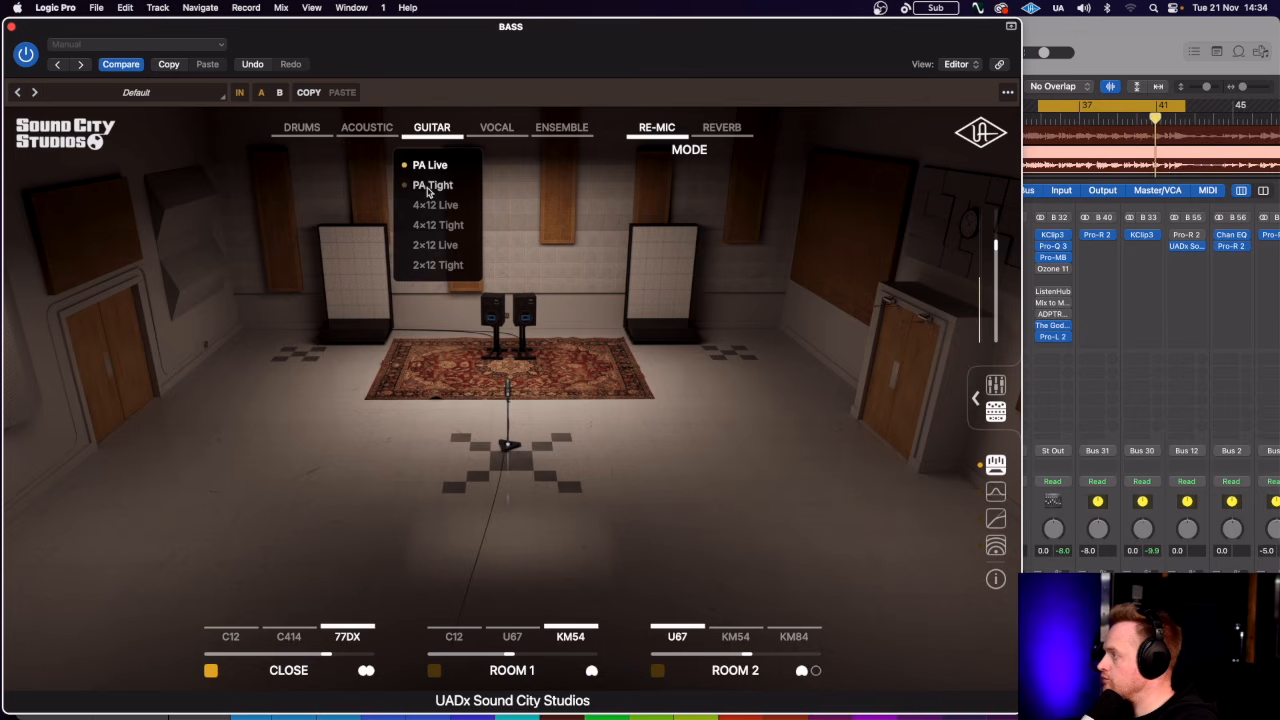
click(435, 205)
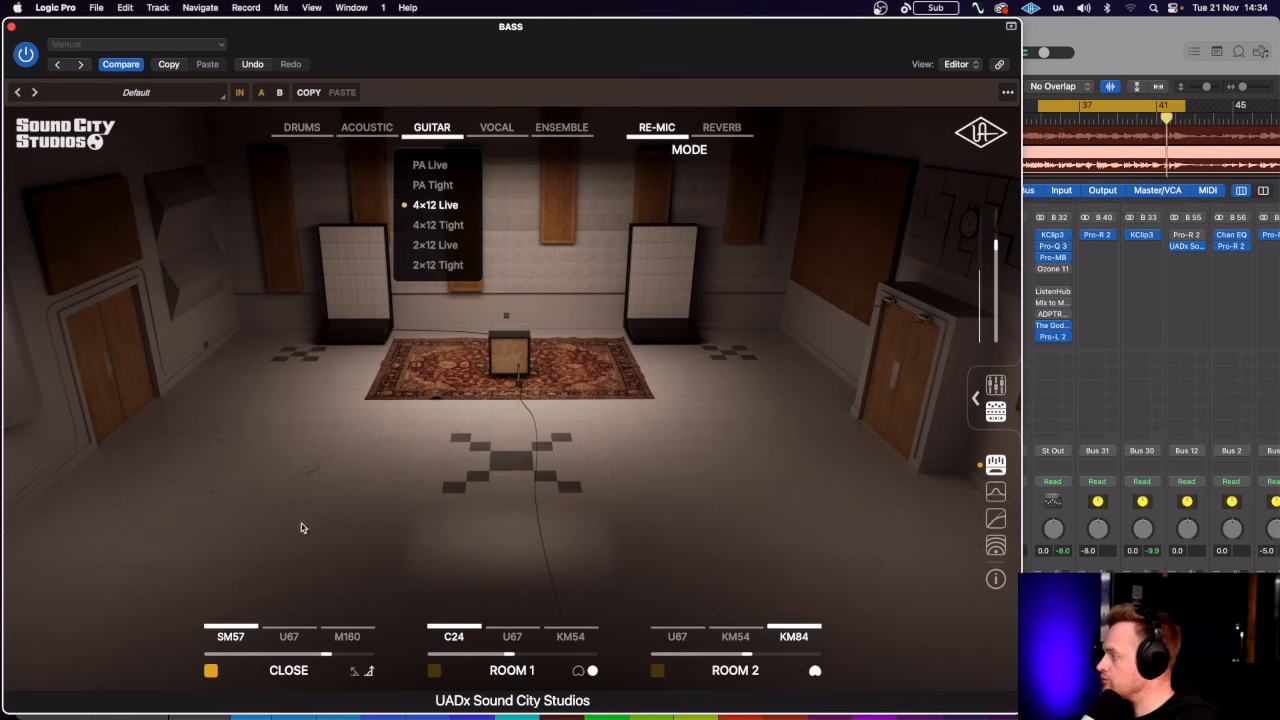
Compare the U67 and M160 as Close mics on the 4×12 Live cabinet and settle on the M160.
click(288, 636)
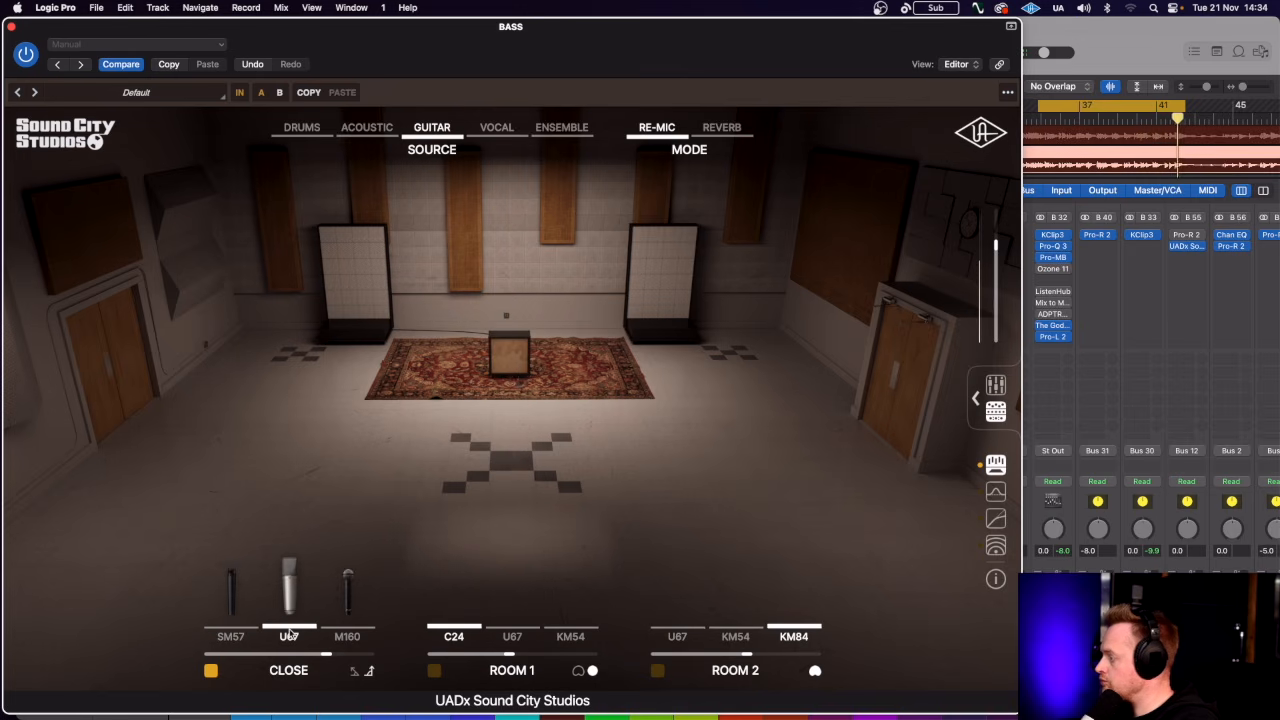
click(350, 632)
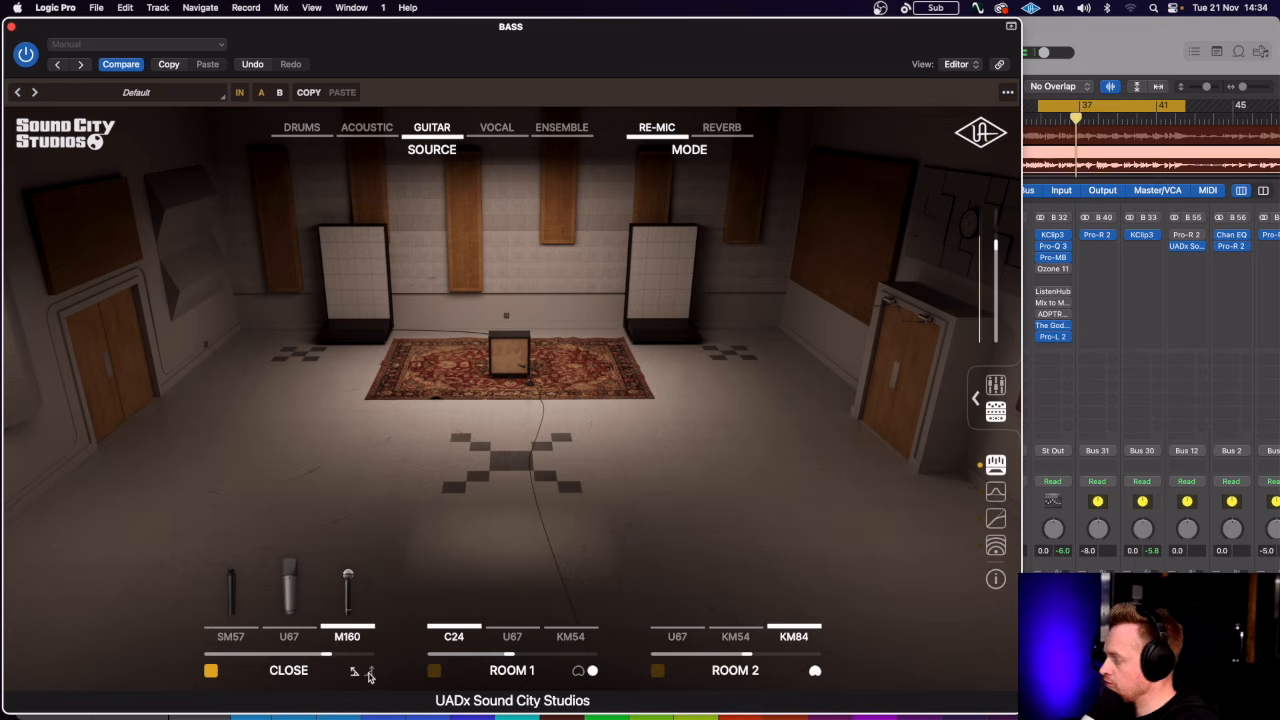
click(300, 625)
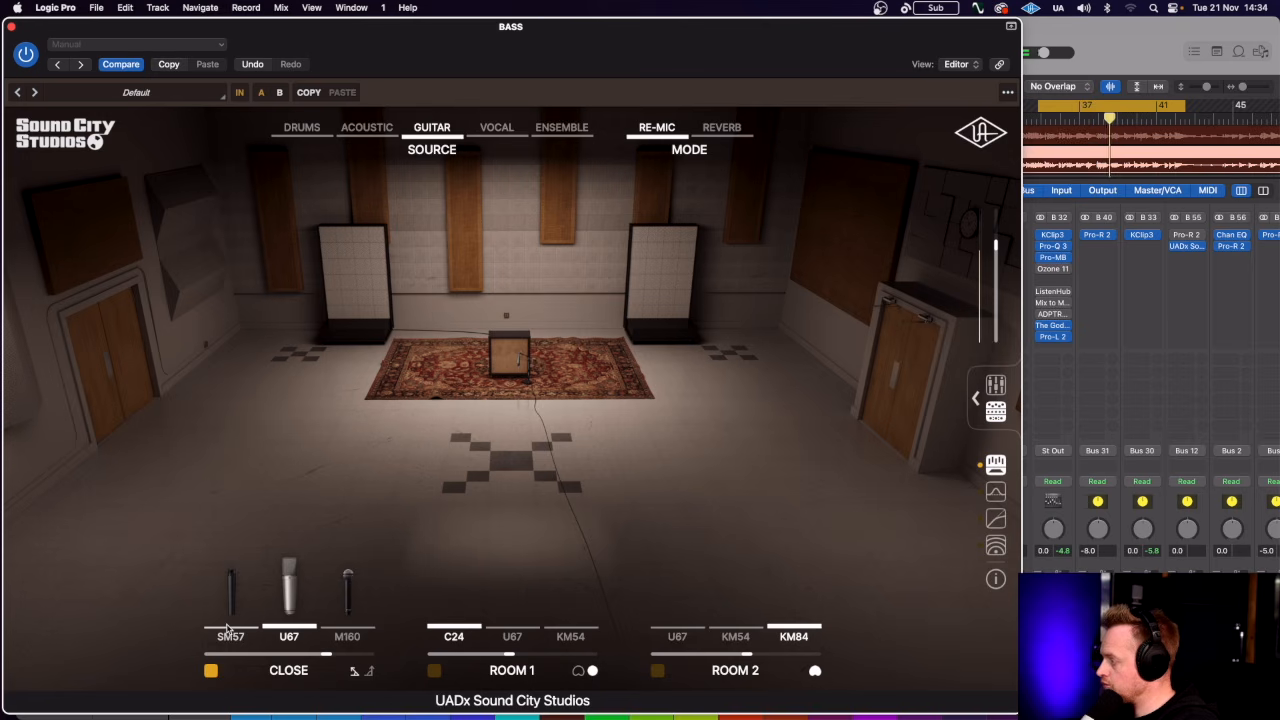
click(347, 632)
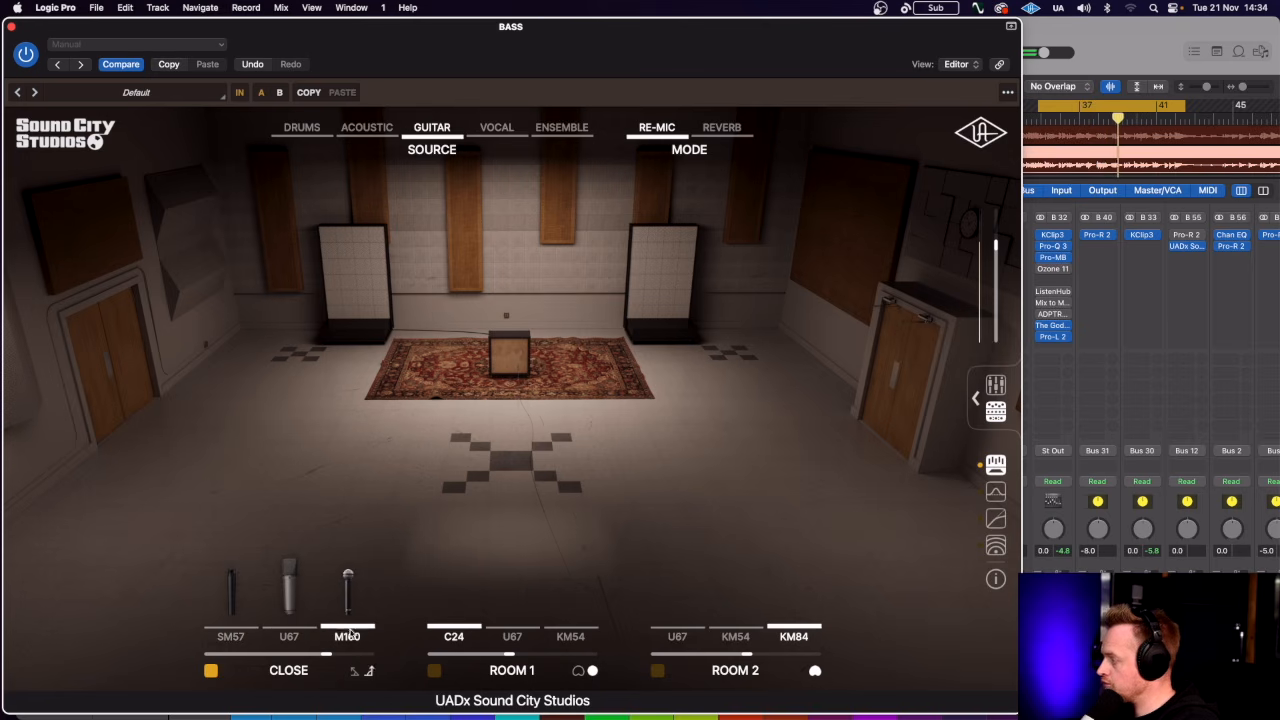
Enable Room 1 on the bass, compare its U67 and KM54 mics, and settle on the U67 with the omni pattern.
click(434, 670)
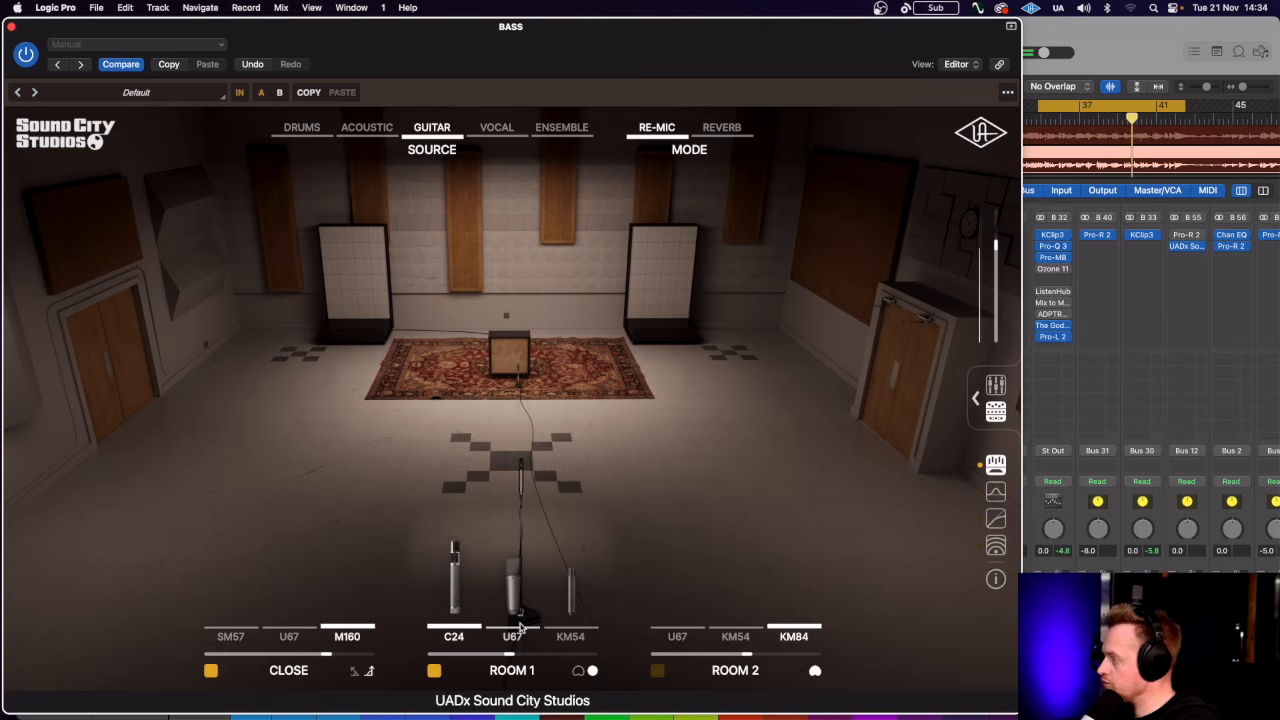
click(517, 630)
click(592, 670)
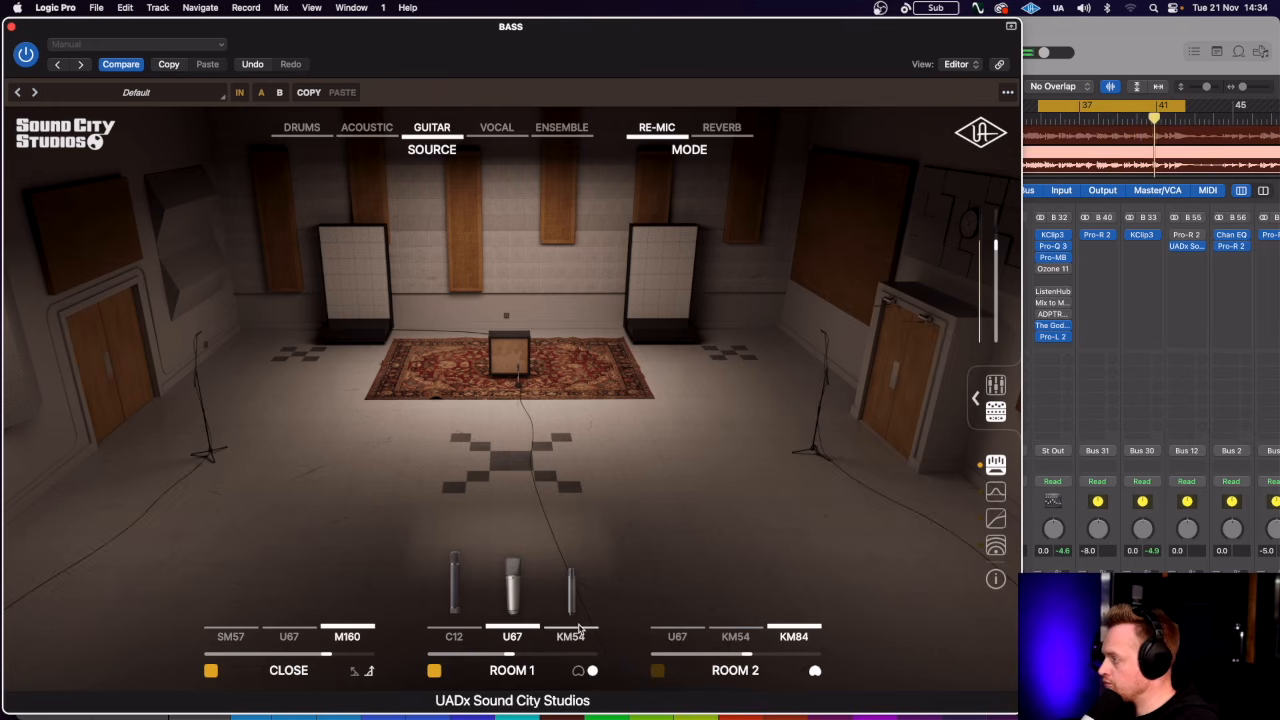
click(577, 632)
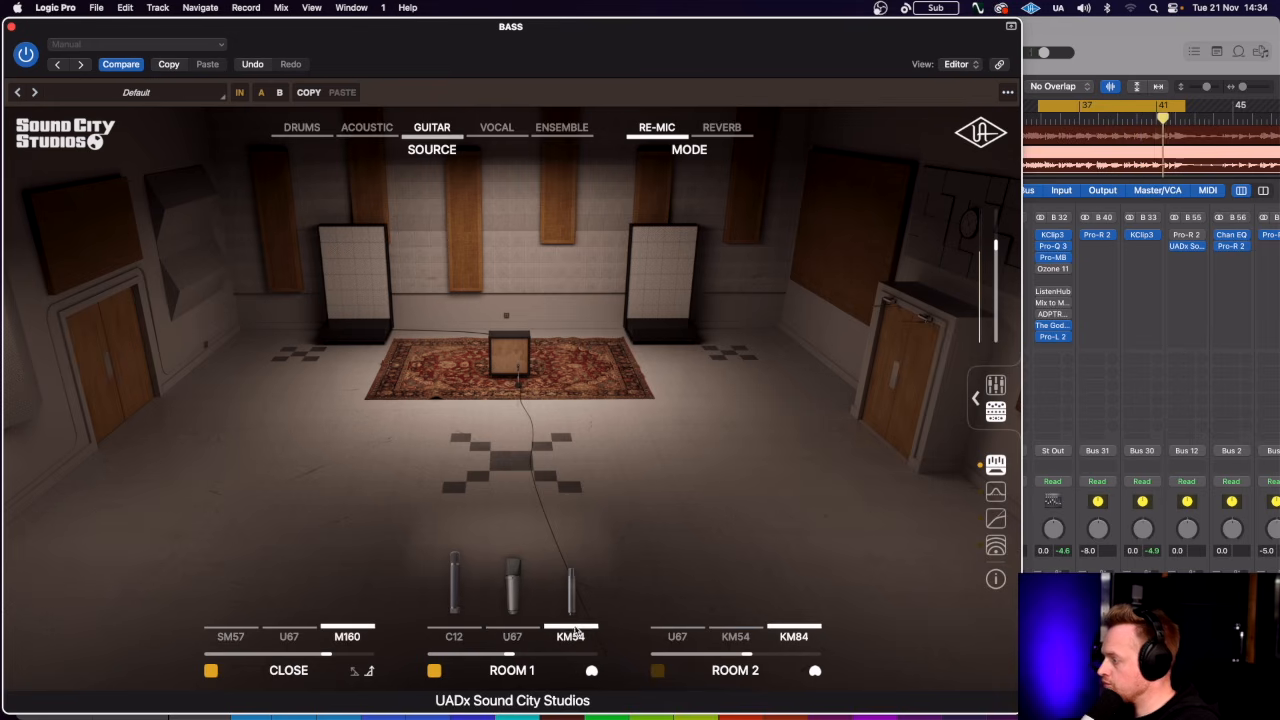
click(514, 633)
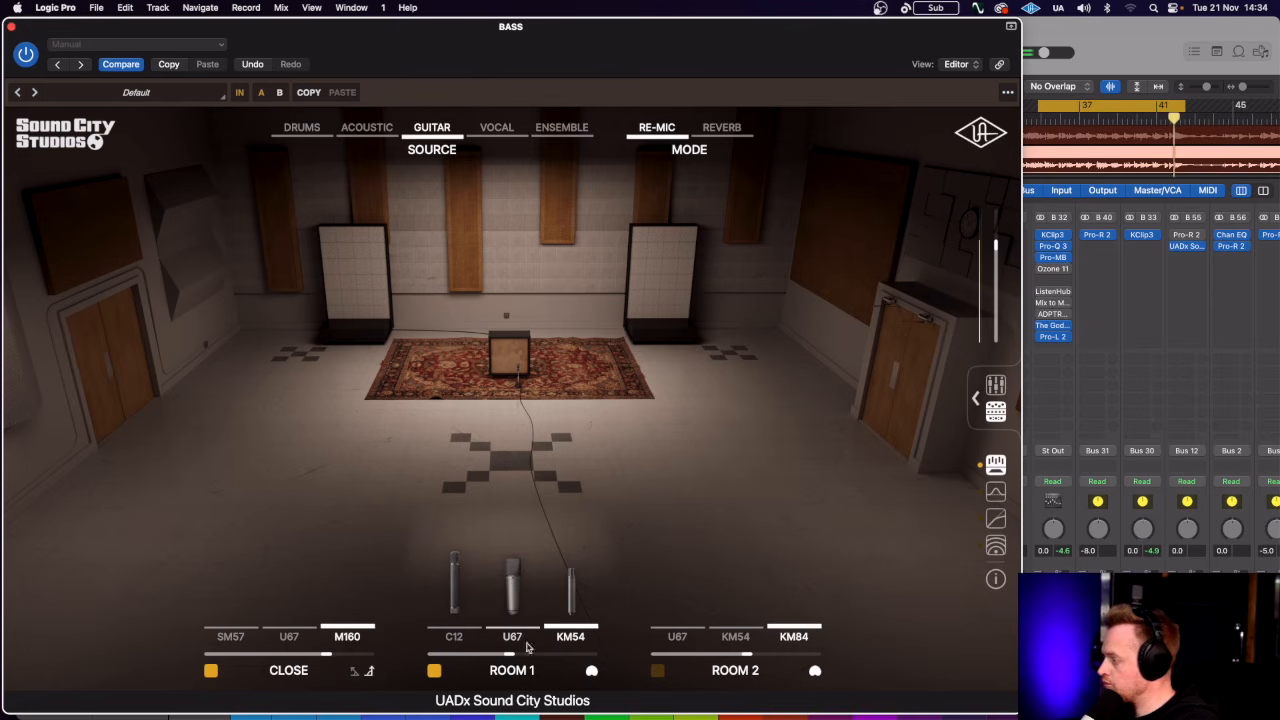
click(592, 671)
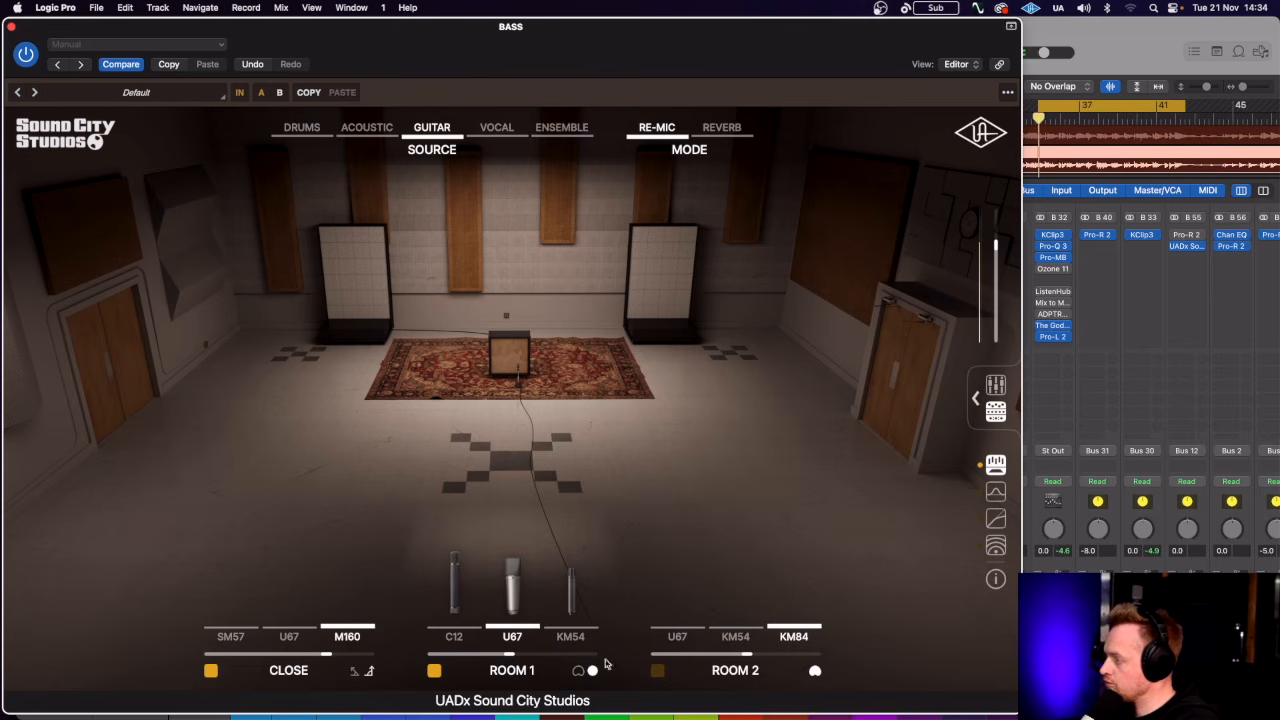
Show the mic mixer and lower the bass's Room 1 level to about -25 dB.
click(975, 400)
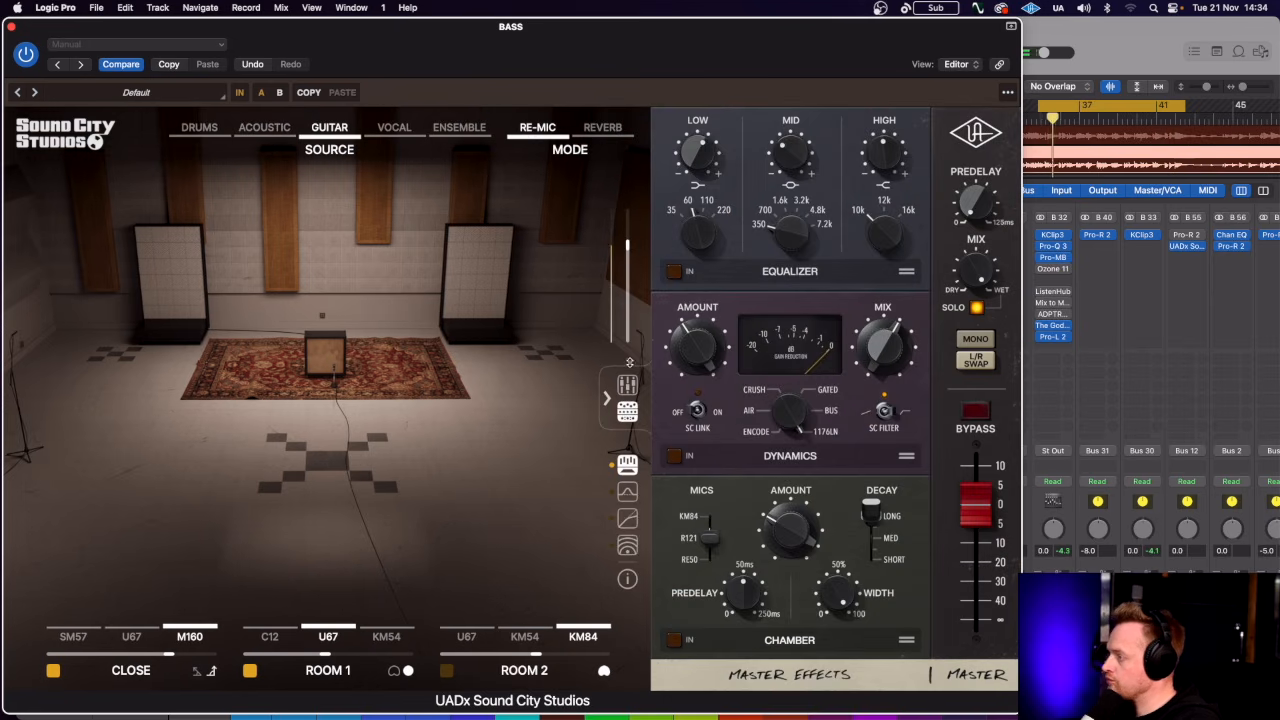
click(627, 385)
drag(800, 547, 784, 575)
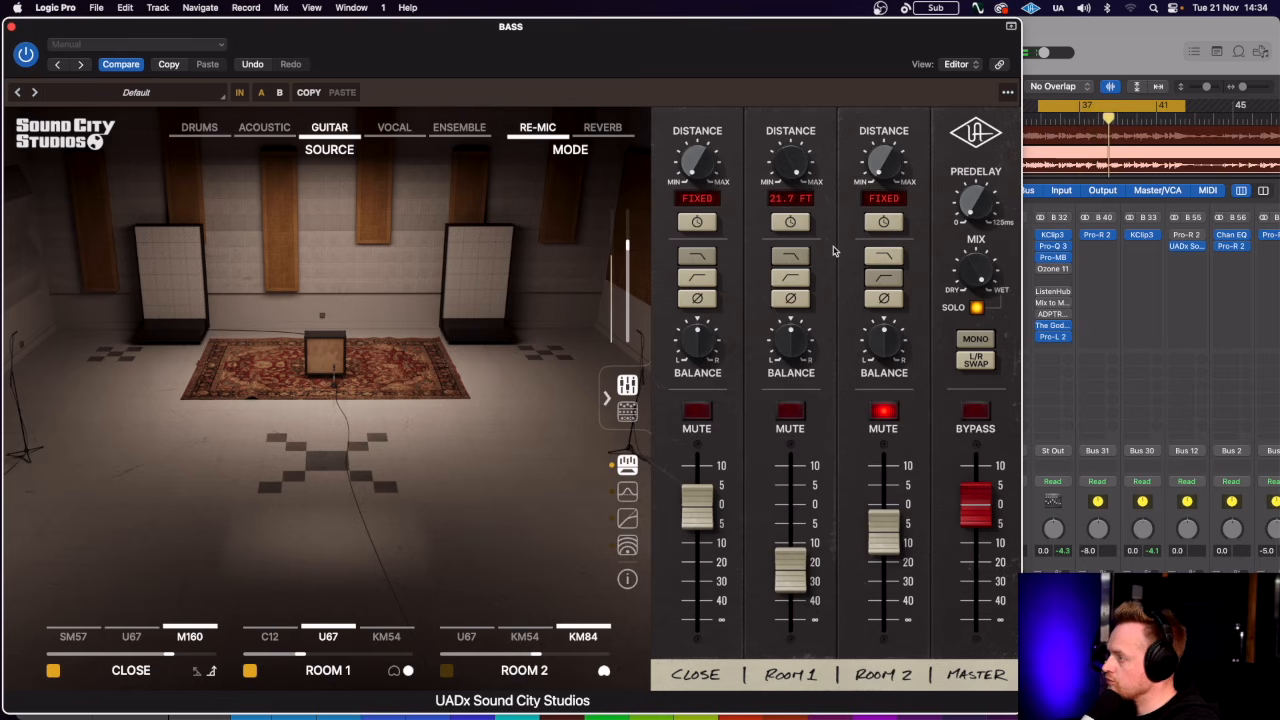
Enable the master equalizer and dynamics on the bass and raise the dynamics amount to about the middle.
click(627, 411)
click(674, 271)
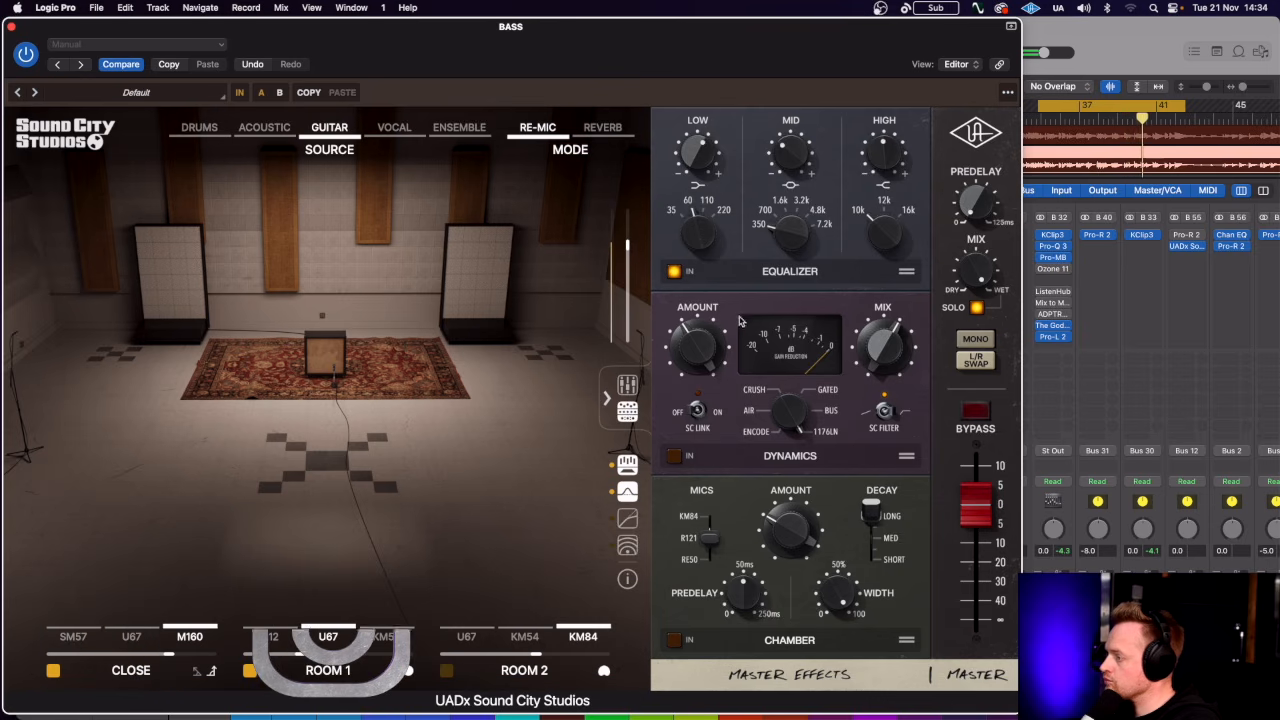
click(675, 457)
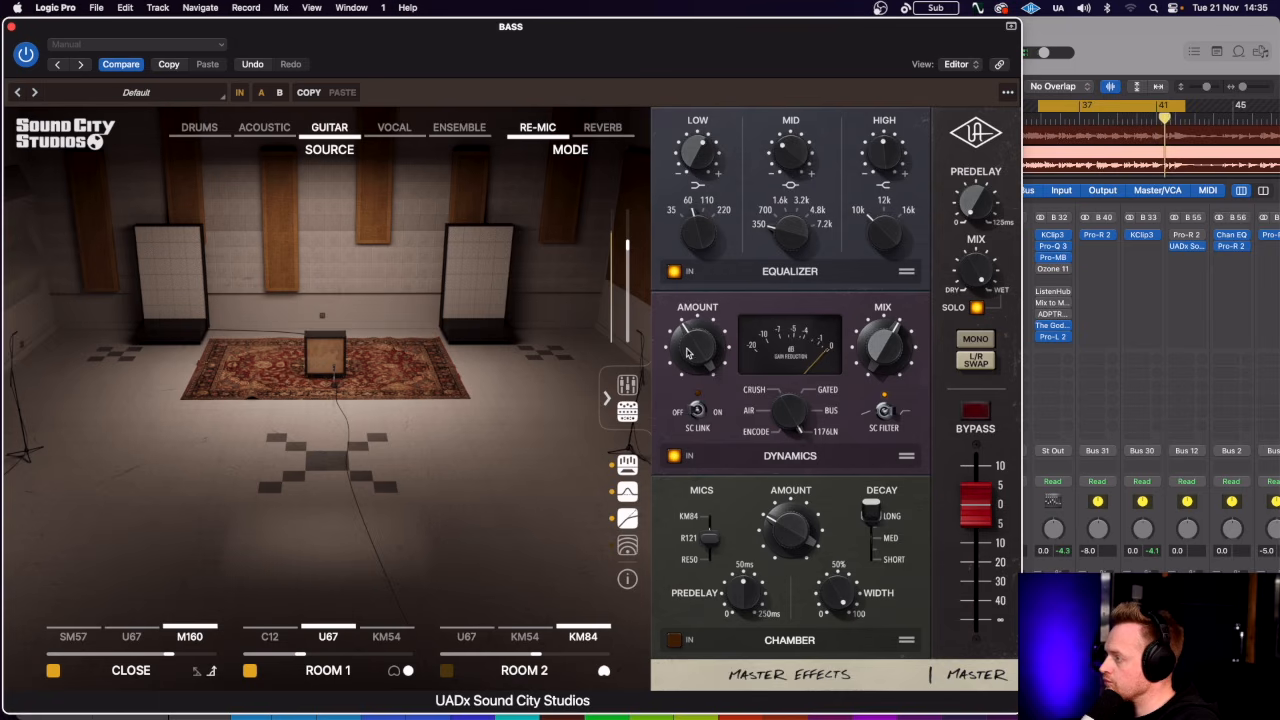
drag(687, 350, 688, 338)
Audition the chamber on the bass, switch it back off and adjust the equalizer's mid band.
click(675, 640)
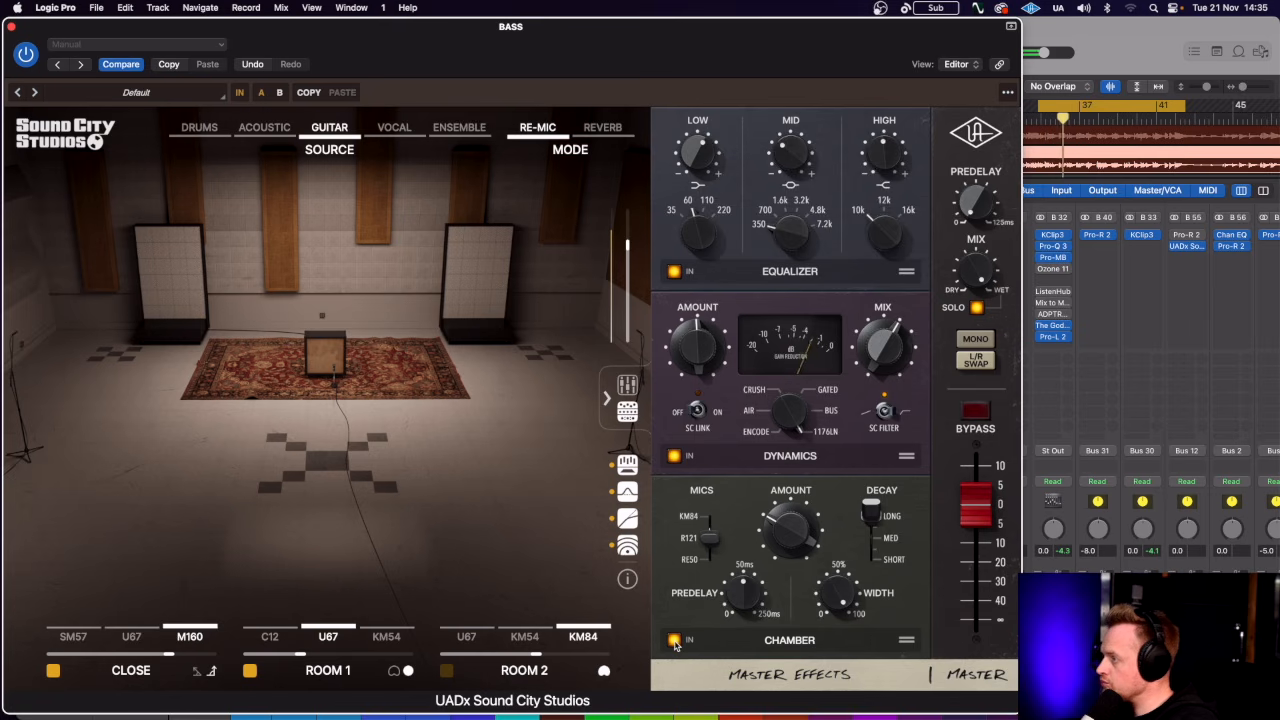
click(675, 641)
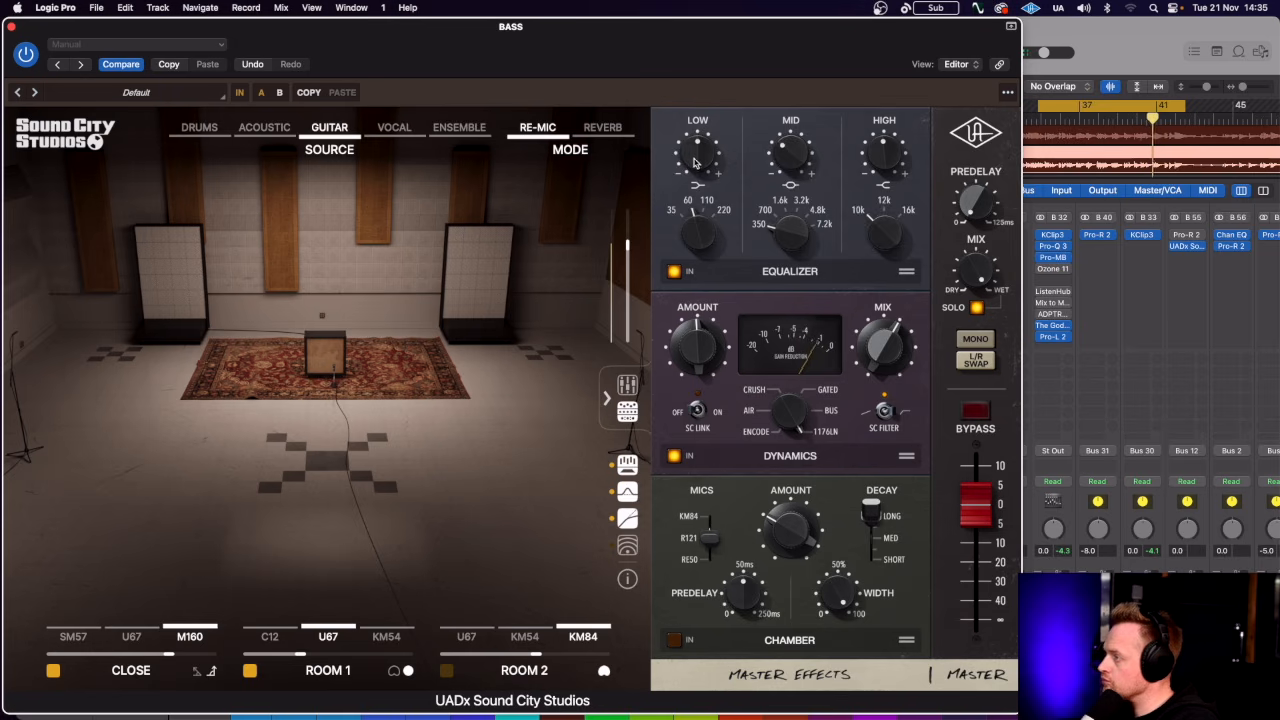
mouse_move(787, 157)
mouse_down()
mouse_move(785, 118)
mouse_move(775, 150)
mouse_up()
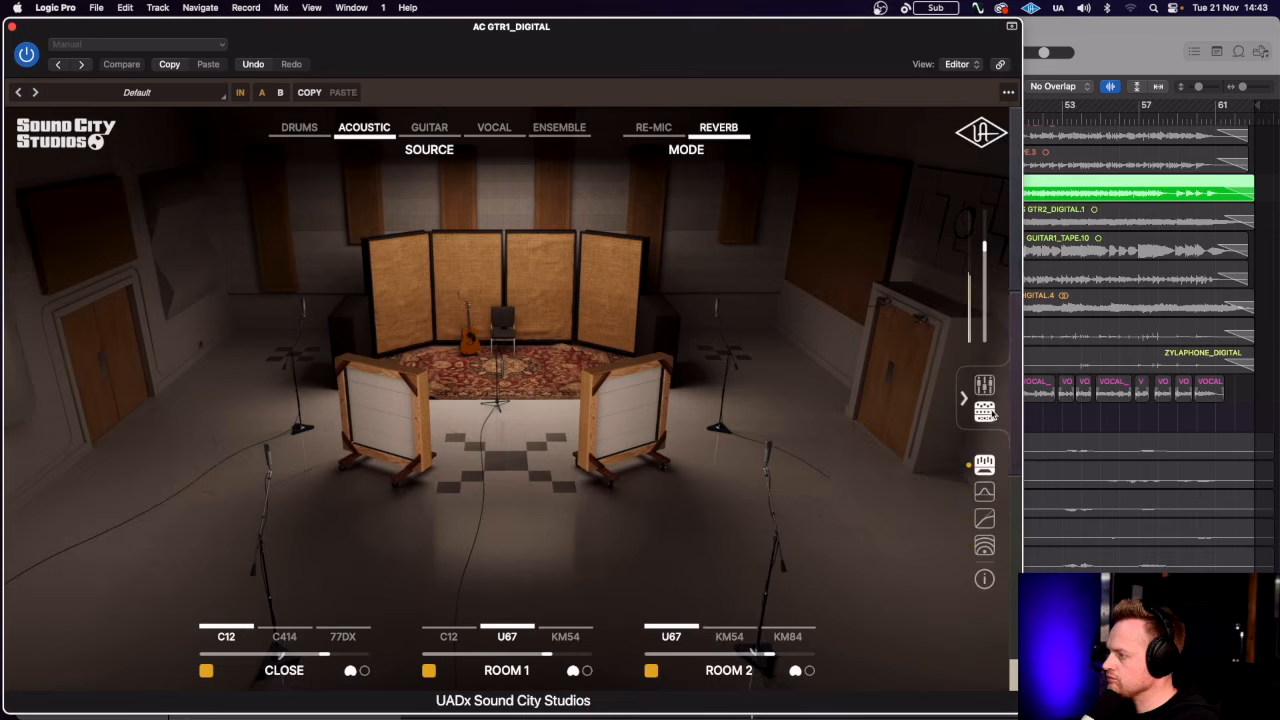
Expand the master effects for the acoustic guitar reverb and switch off Room 2 and Room 1, leaving only the Close mic.
click(981, 137)
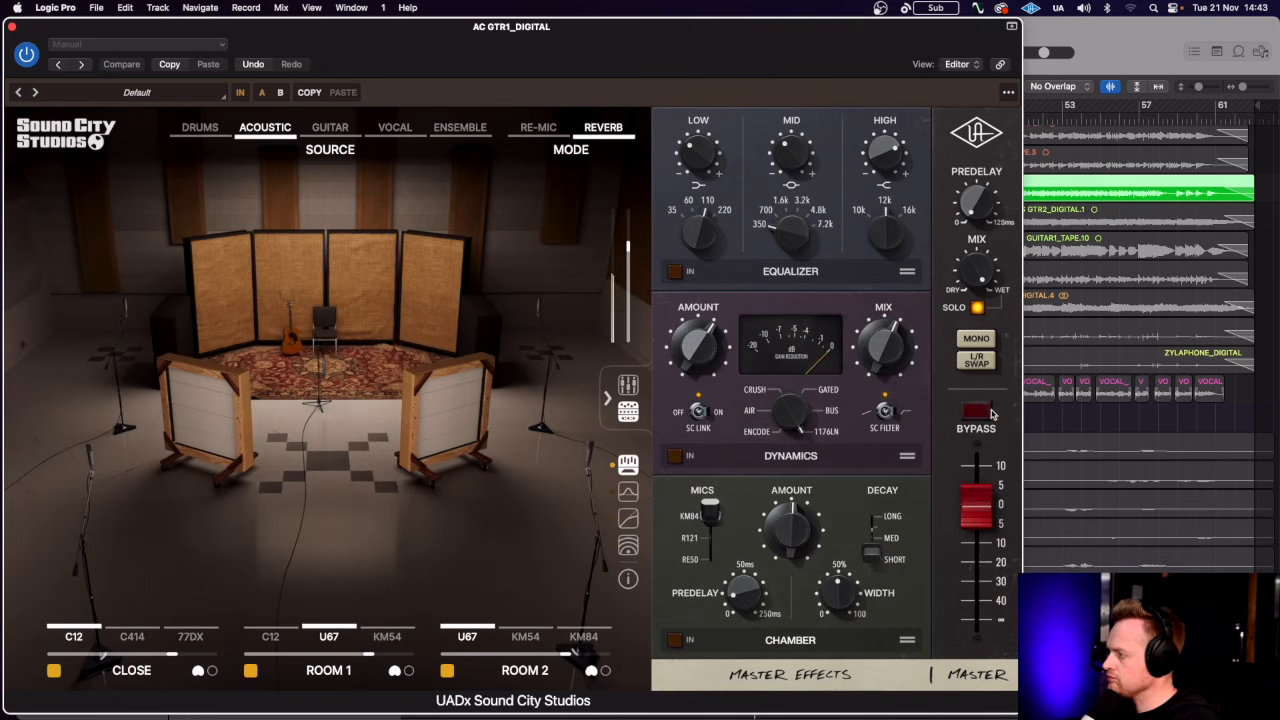
click(447, 670)
click(250, 670)
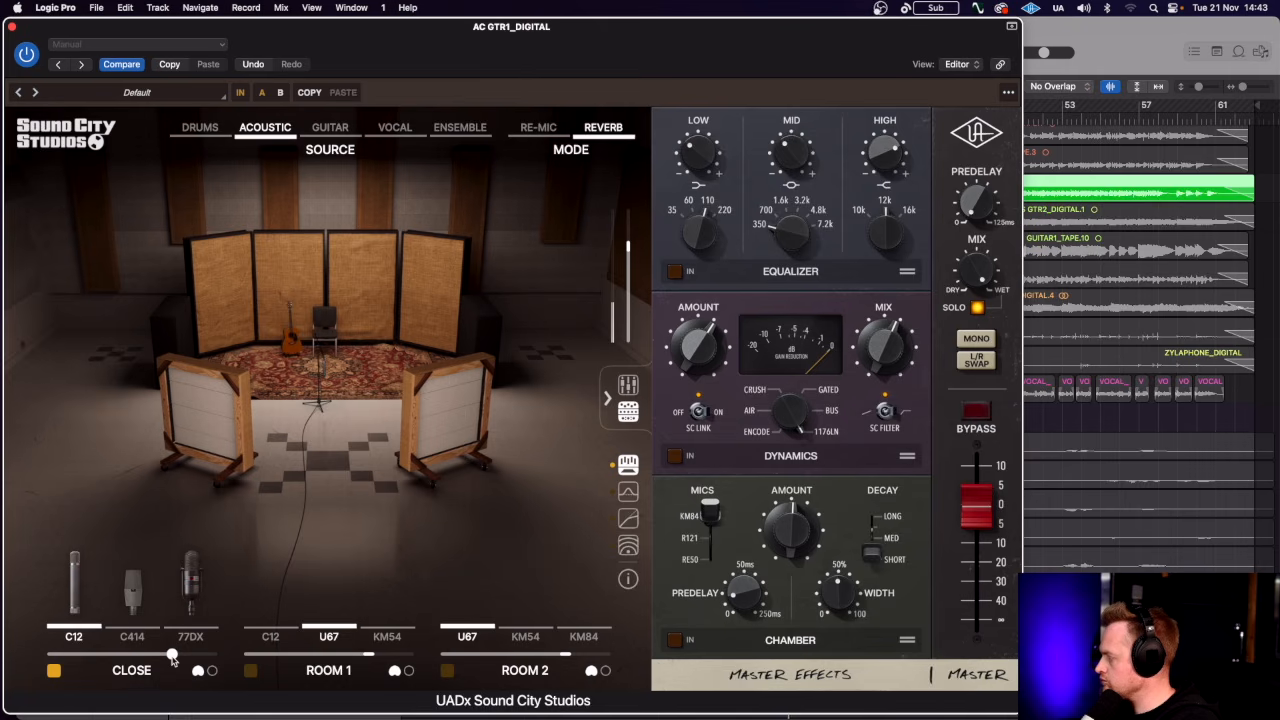
Audition the Close mic at full level and 8.6 ft, and return it to 5.2 ft with the level slightly below 0 dB.
click(628, 386)
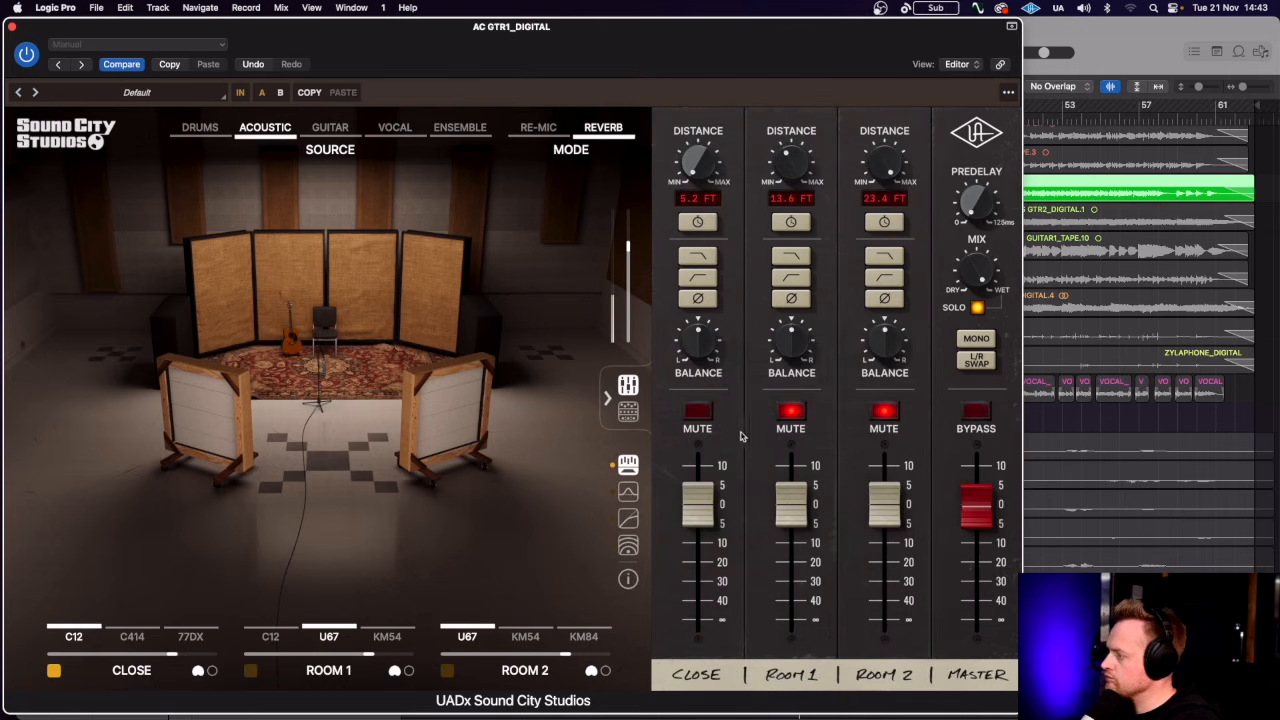
drag(697, 503, 697, 450)
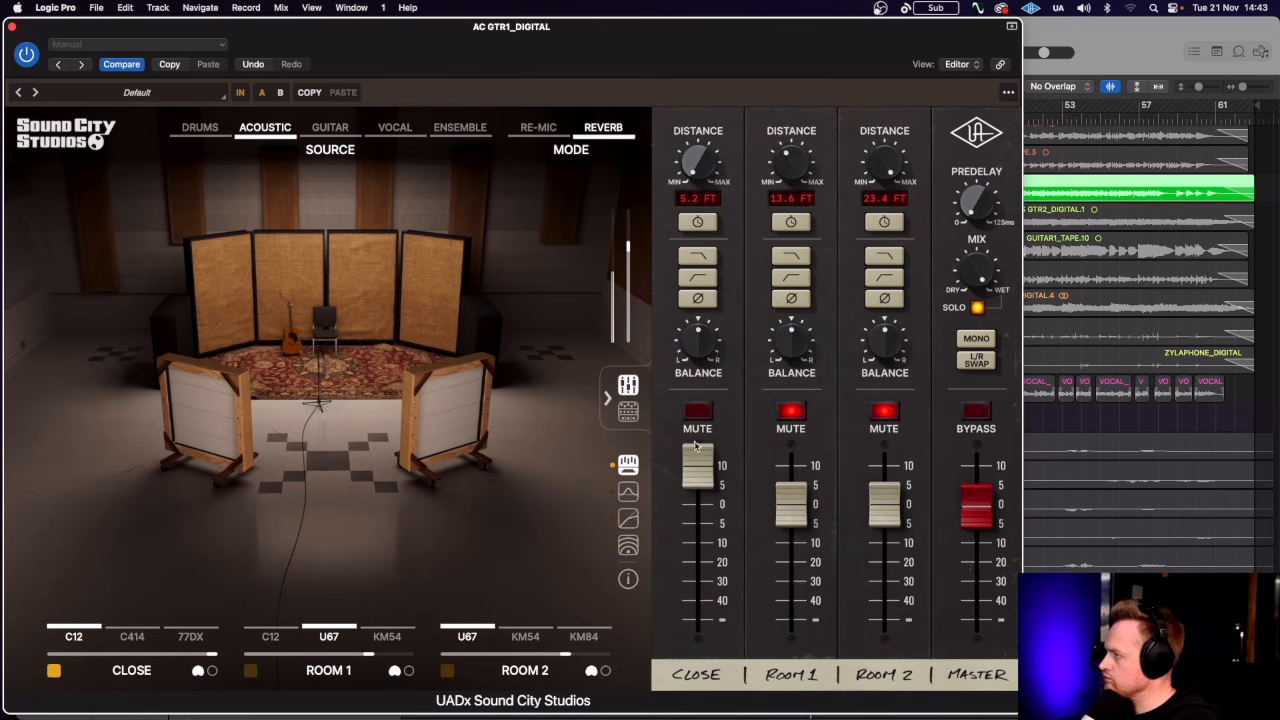
drag(697, 177, 713, 43)
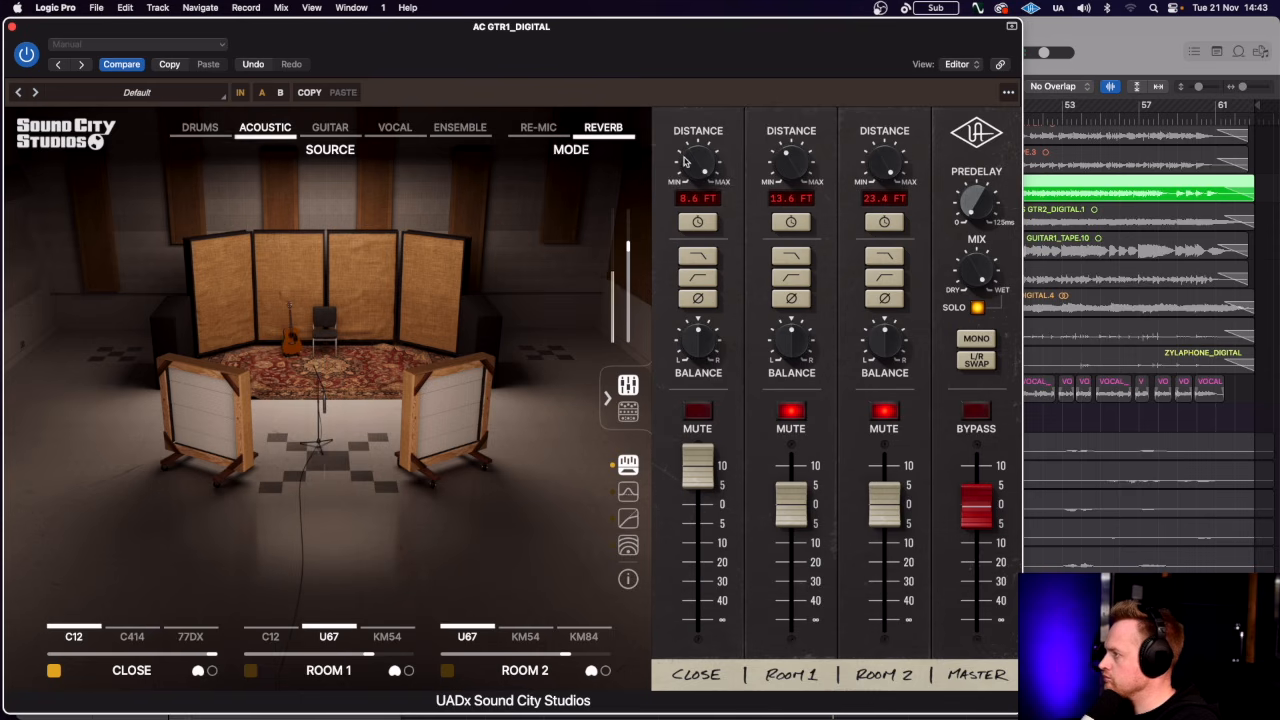
drag(697, 164, 684, 305)
drag(690, 451, 690, 493)
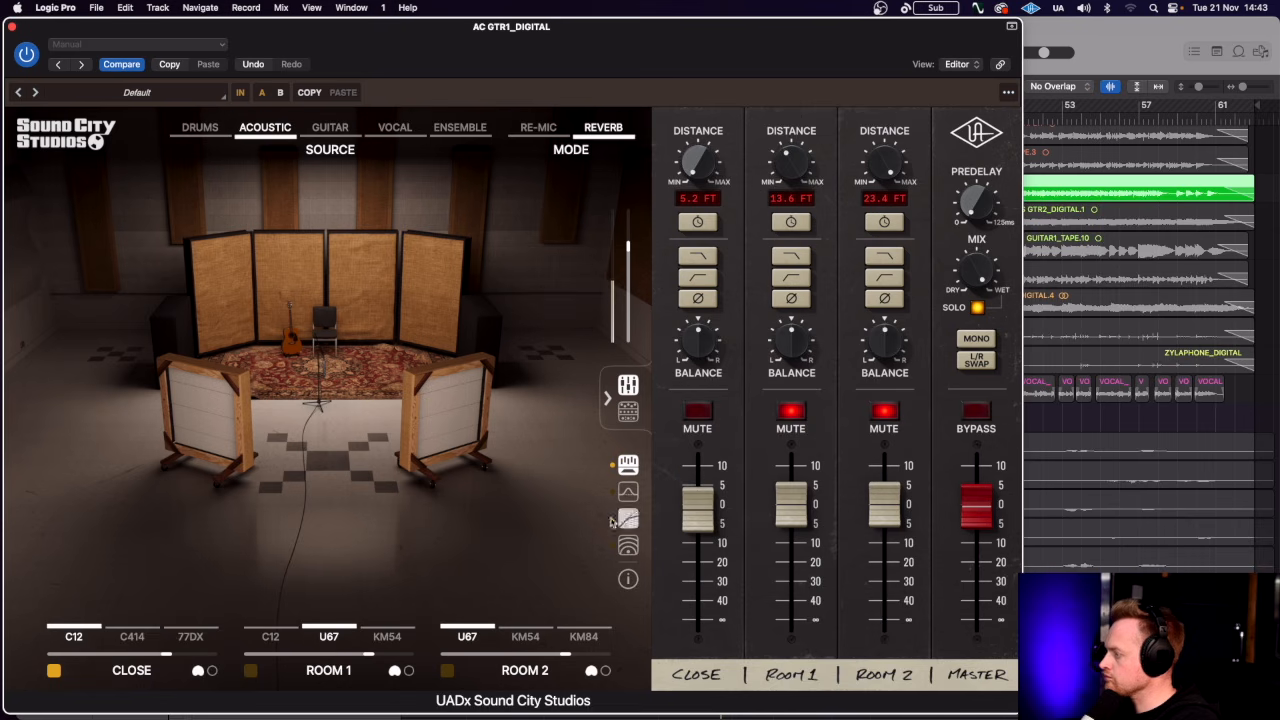
Enable Room 1 on the acoustic guitar, compare the C12, KM54 and U67, and keep the U67 in omni.
click(251, 671)
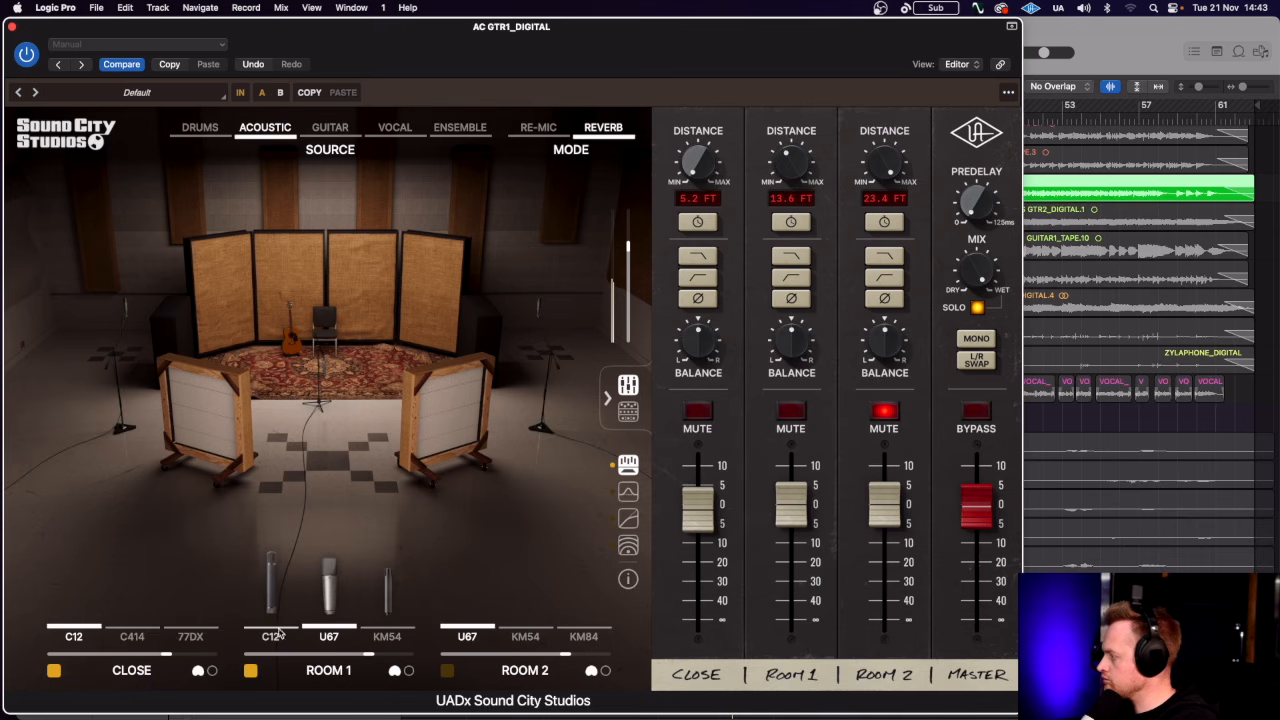
click(268, 630)
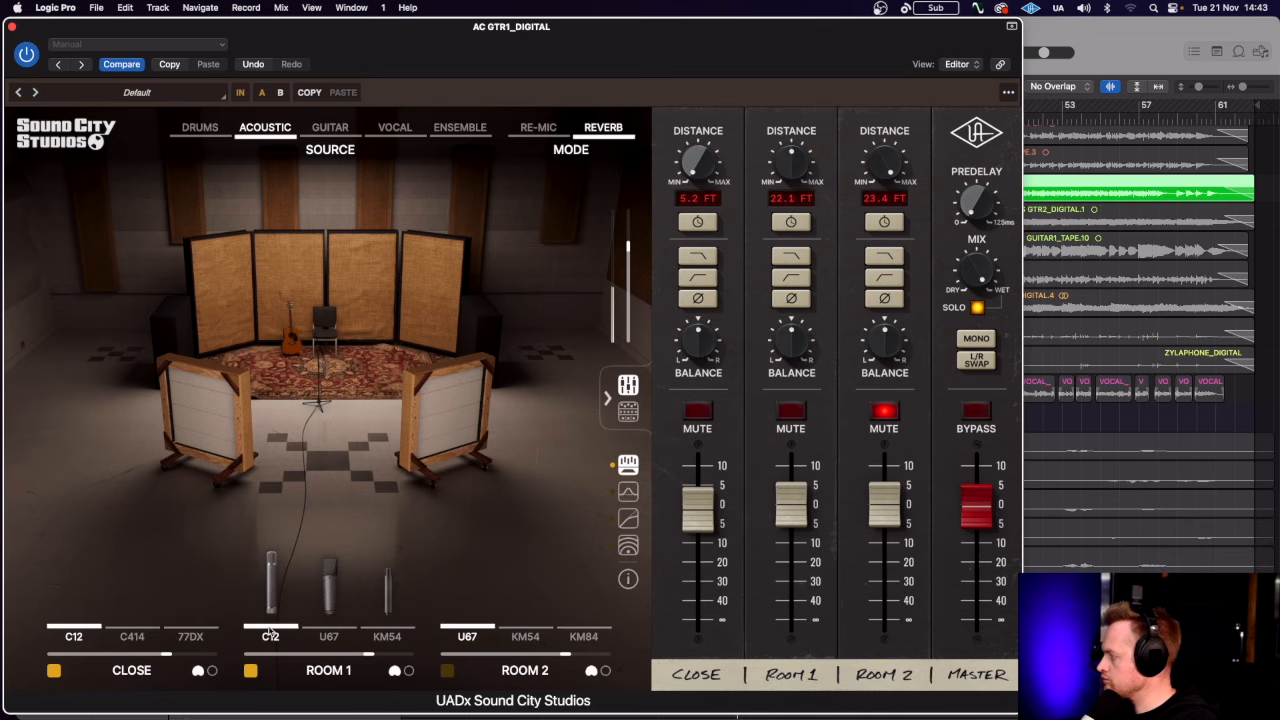
click(386, 630)
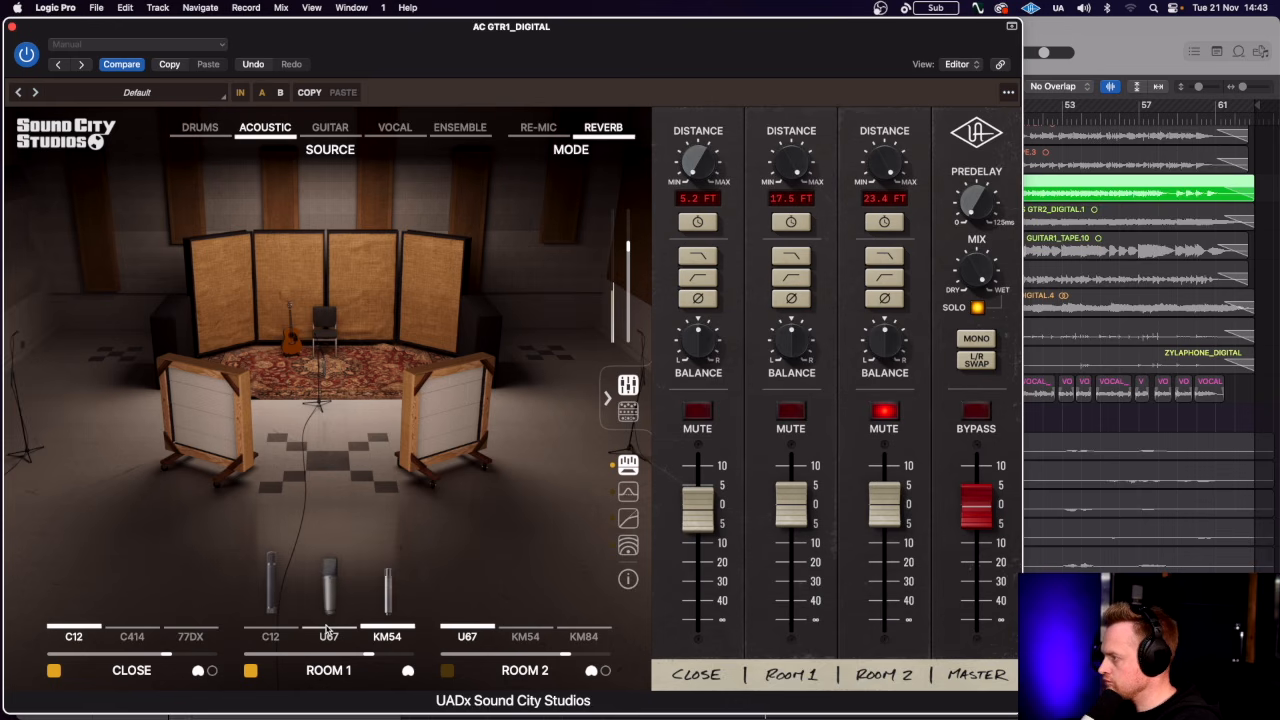
click(327, 629)
click(408, 671)
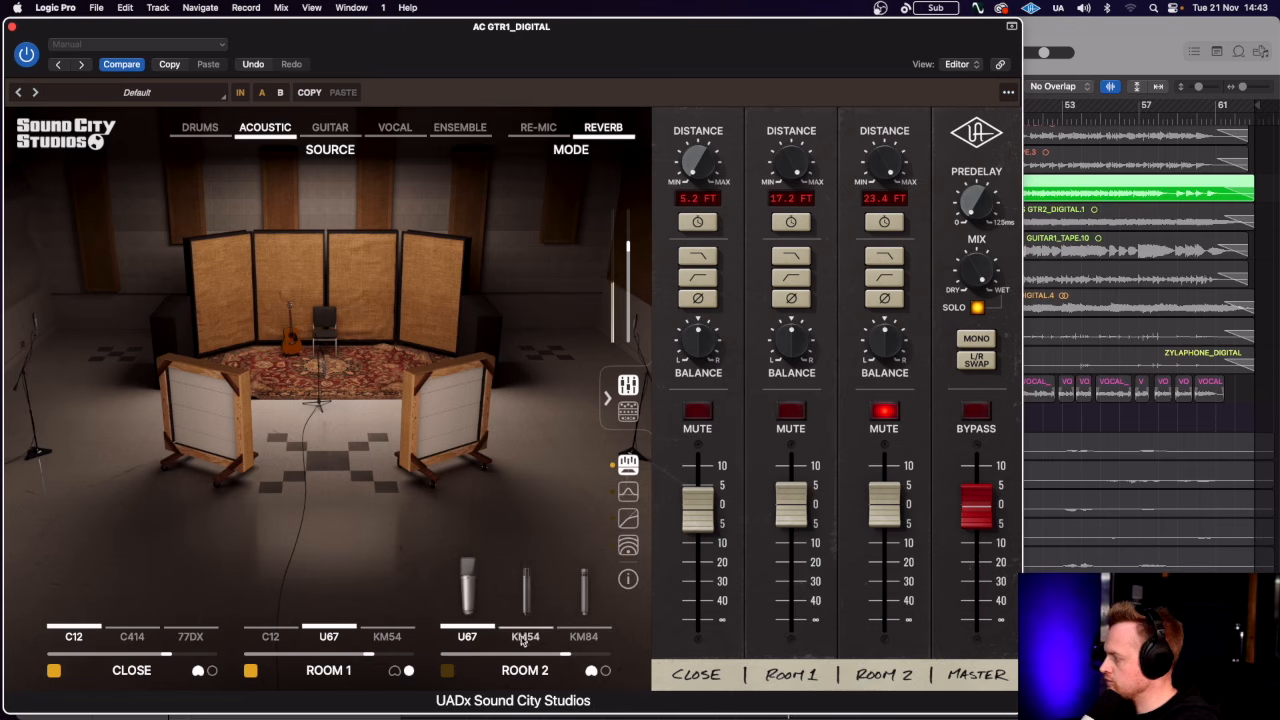
Enable Room 2 with the KM54, and set the mic distances to 24.6 ft for Room 2 and 14.2 ft for Room 1.
click(447, 671)
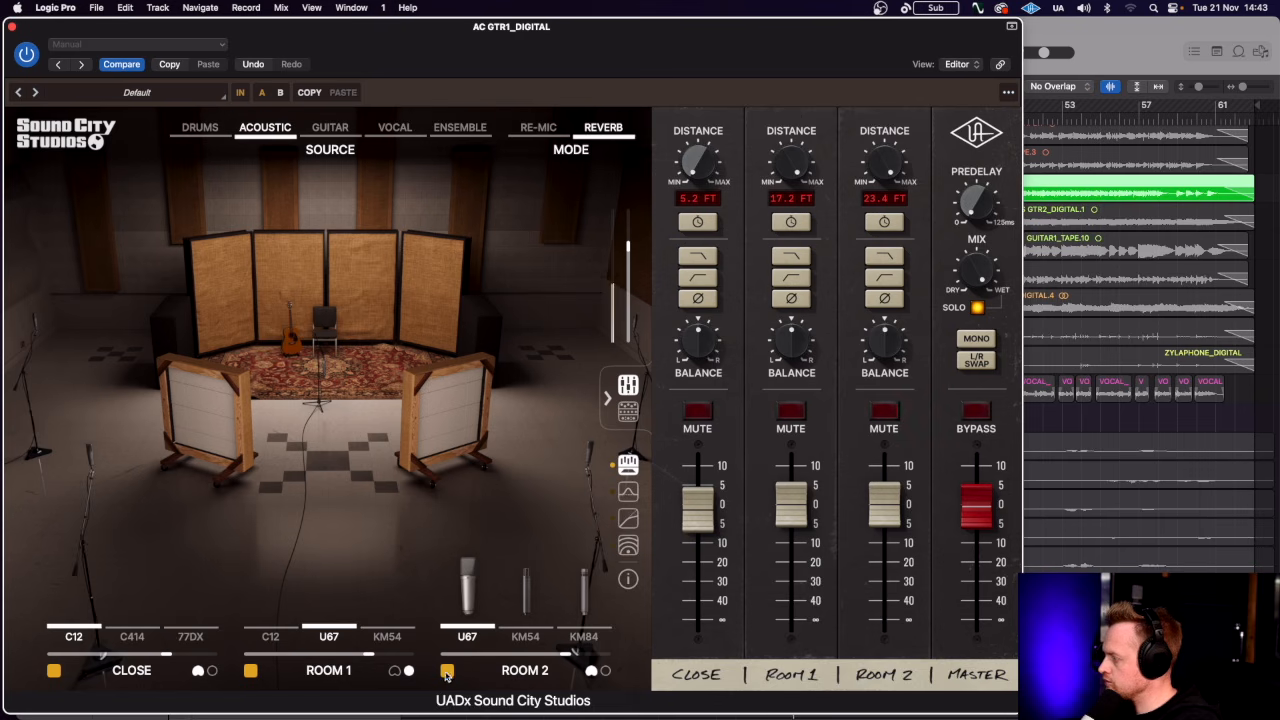
click(527, 634)
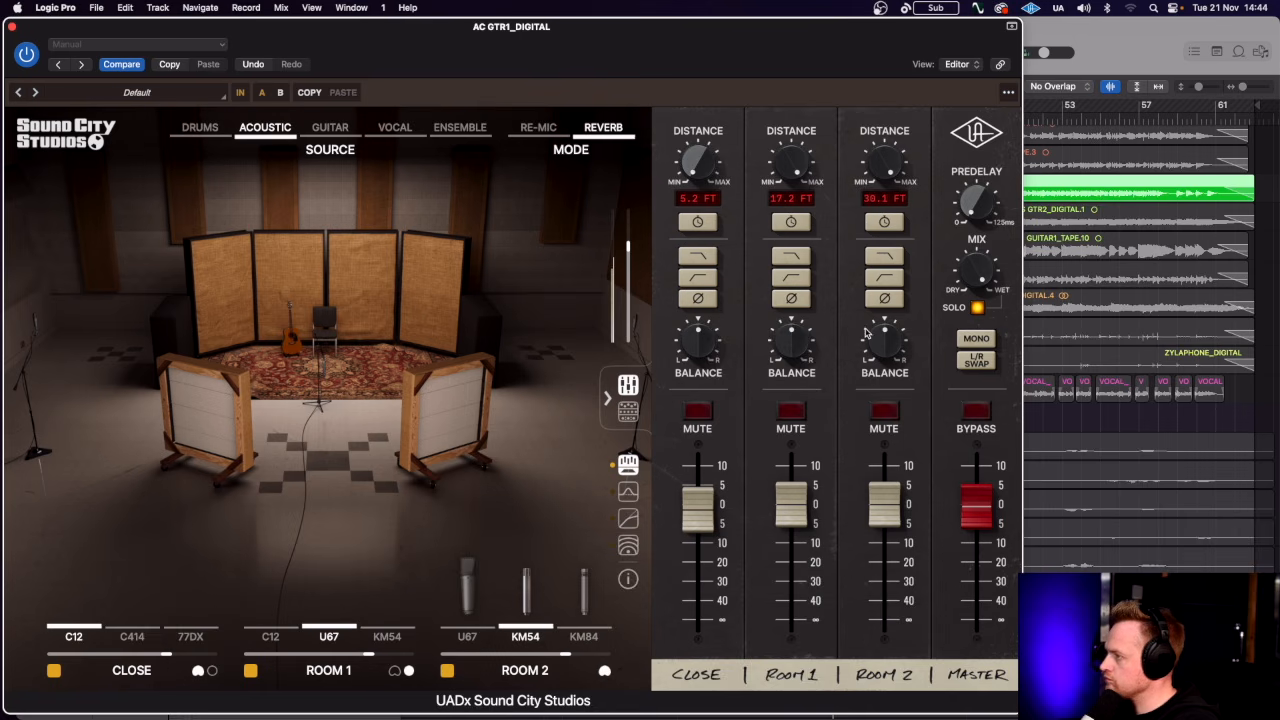
drag(882, 170, 869, 224)
drag(778, 165, 786, 237)
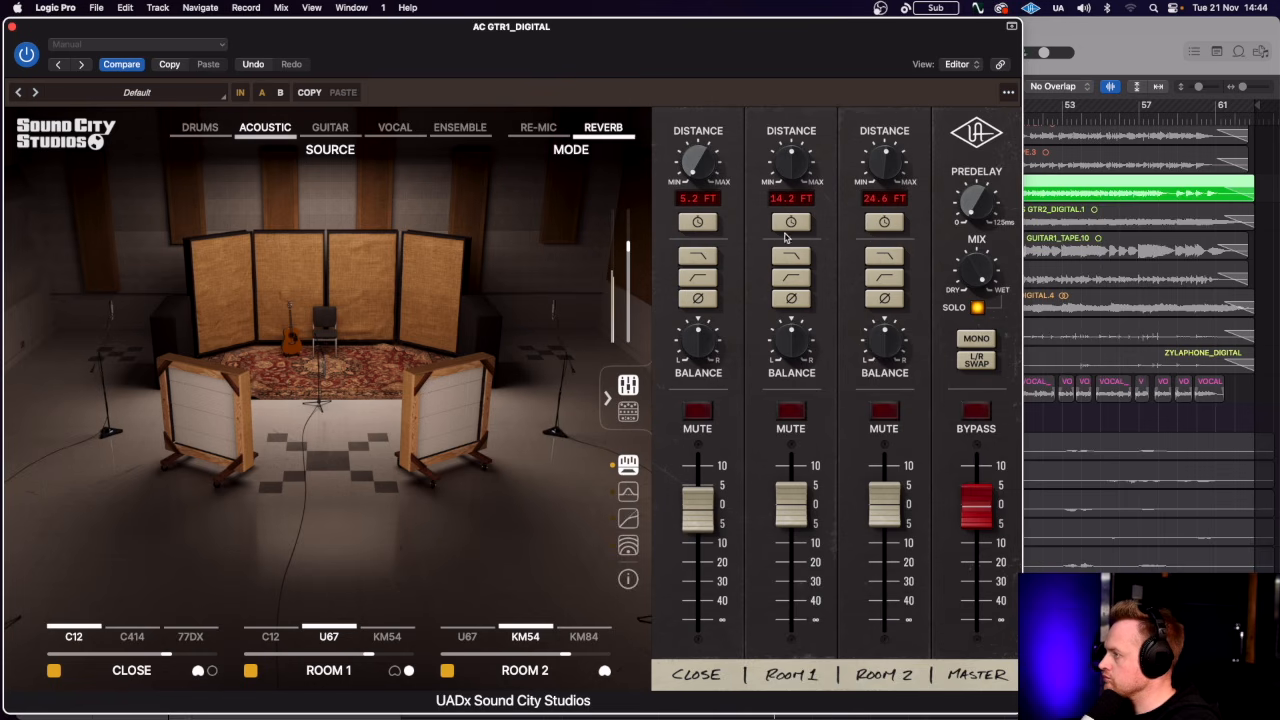
Time-align the Close, Room 1 and Room 2 mics on the acoustic guitar reverb.
click(712, 221)
click(804, 224)
click(873, 230)
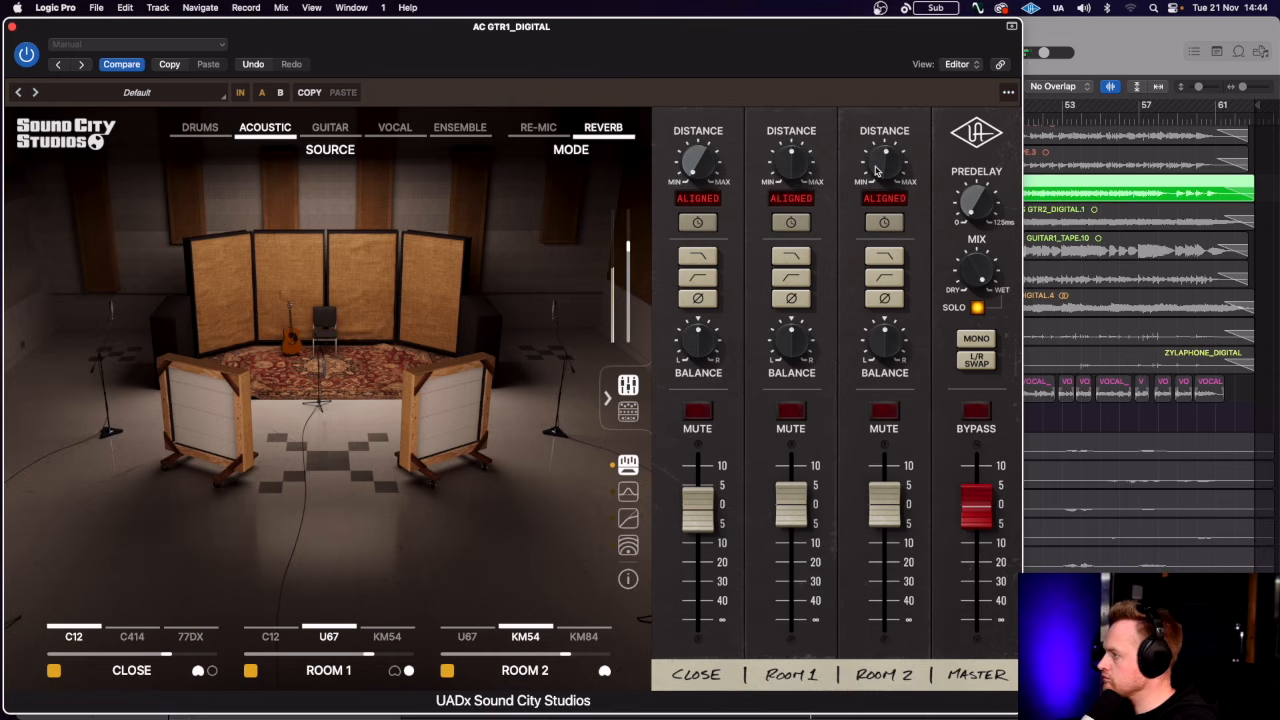
Enable the acoustic guitar reverb's equalizer, adjust its high band and compare the sound with the equalizer off and on.
click(628, 411)
click(674, 273)
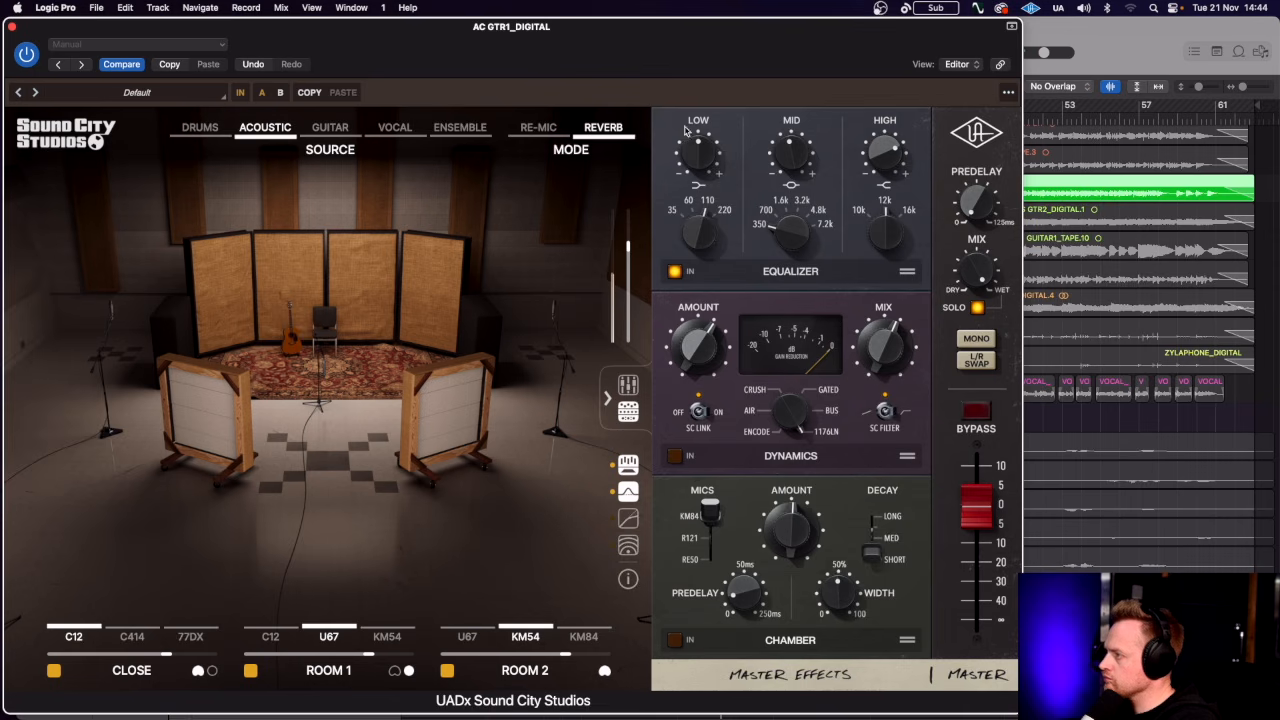
drag(881, 151, 884, 160)
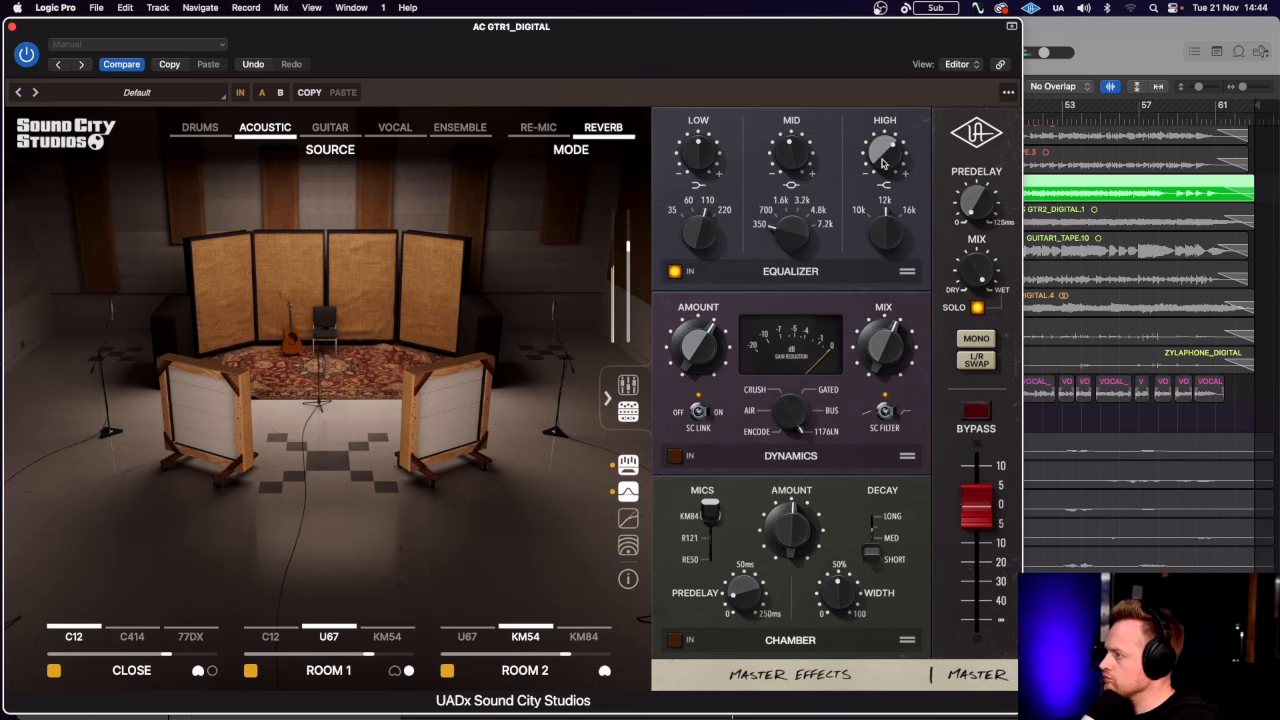
click(674, 273)
click(674, 273)
Enable the acoustic guitar reverb's dynamics in 1176LN mode, reduce the compression amount and blend the dynamics mix to just below fully wet.
click(675, 456)
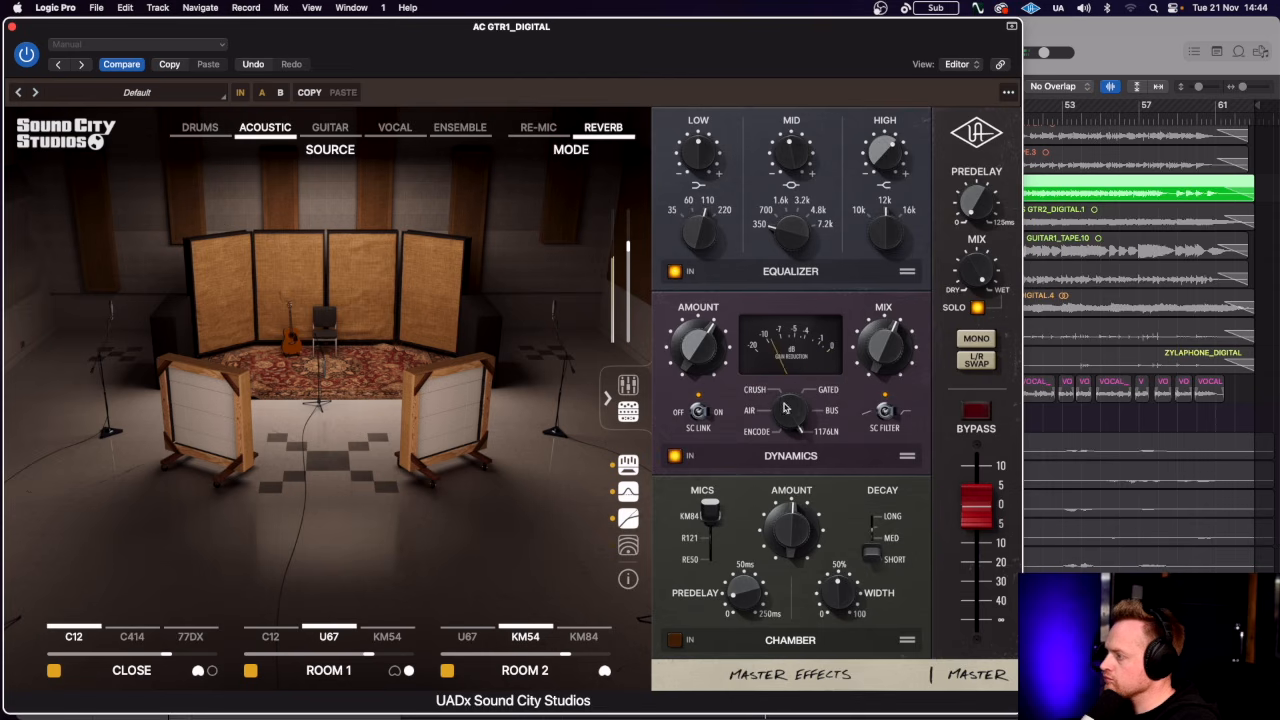
drag(697, 345, 694, 367)
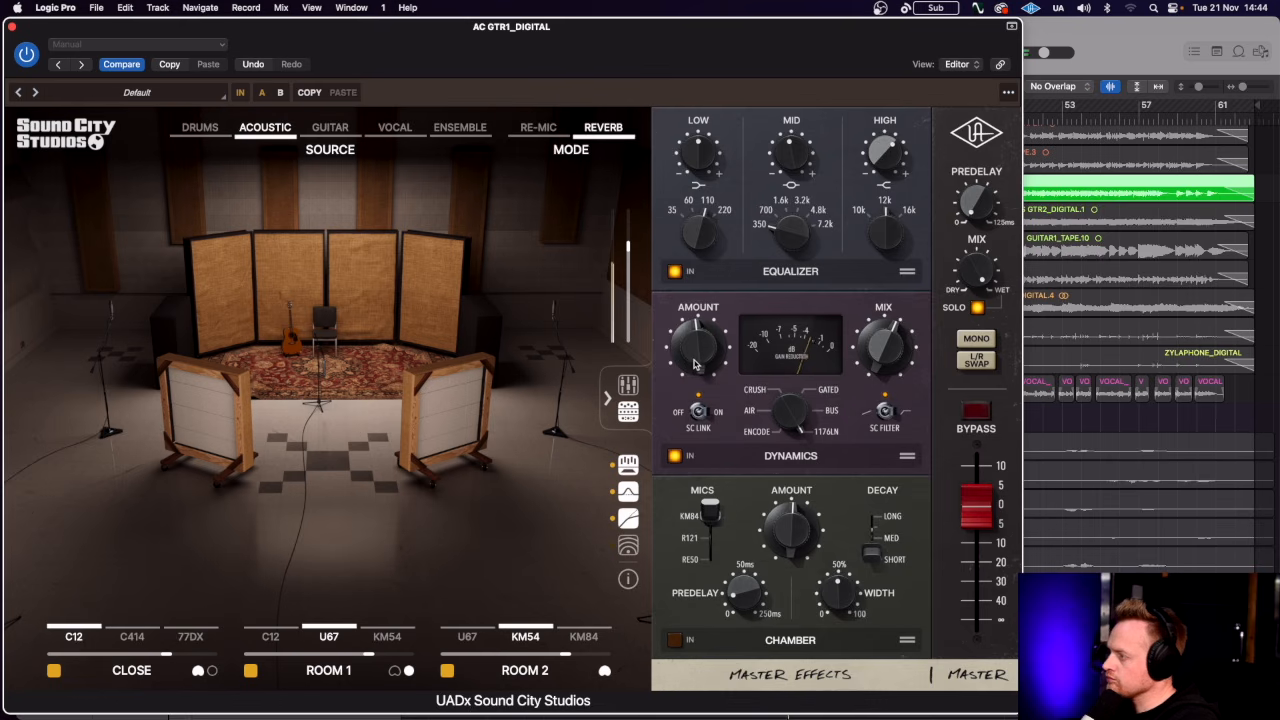
drag(868, 358, 868, 280)
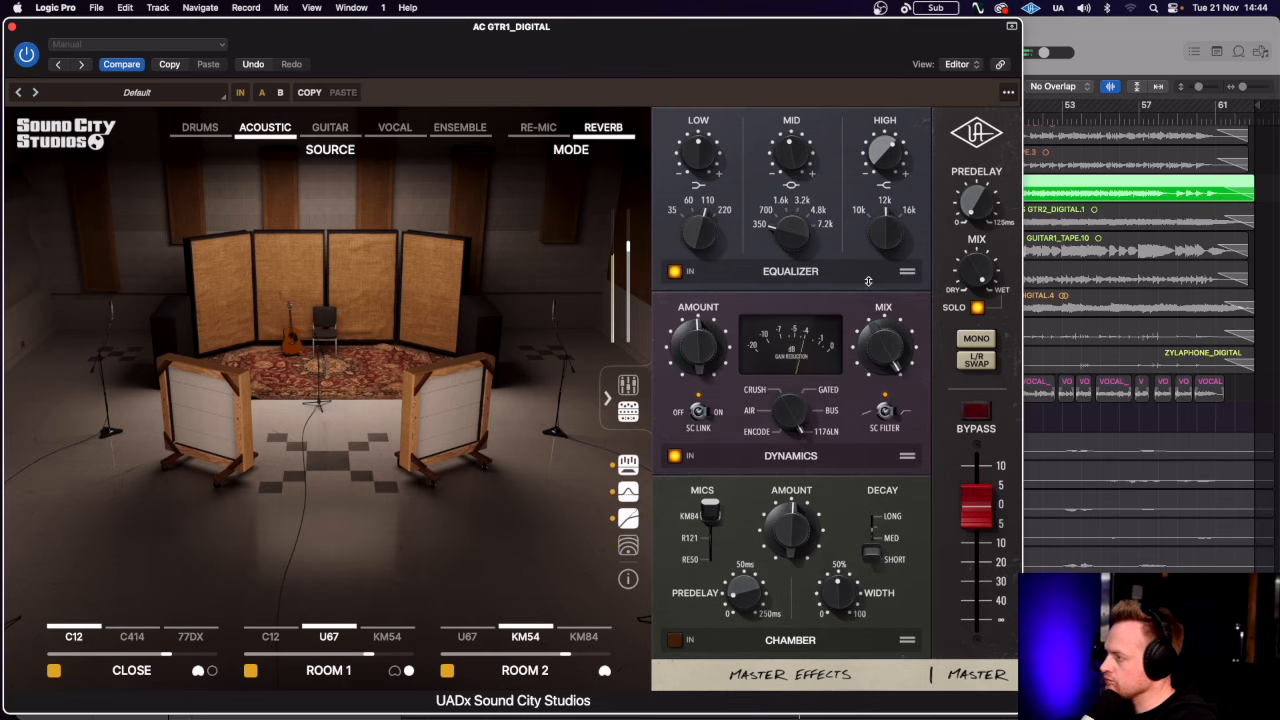
drag(680, 346, 692, 358)
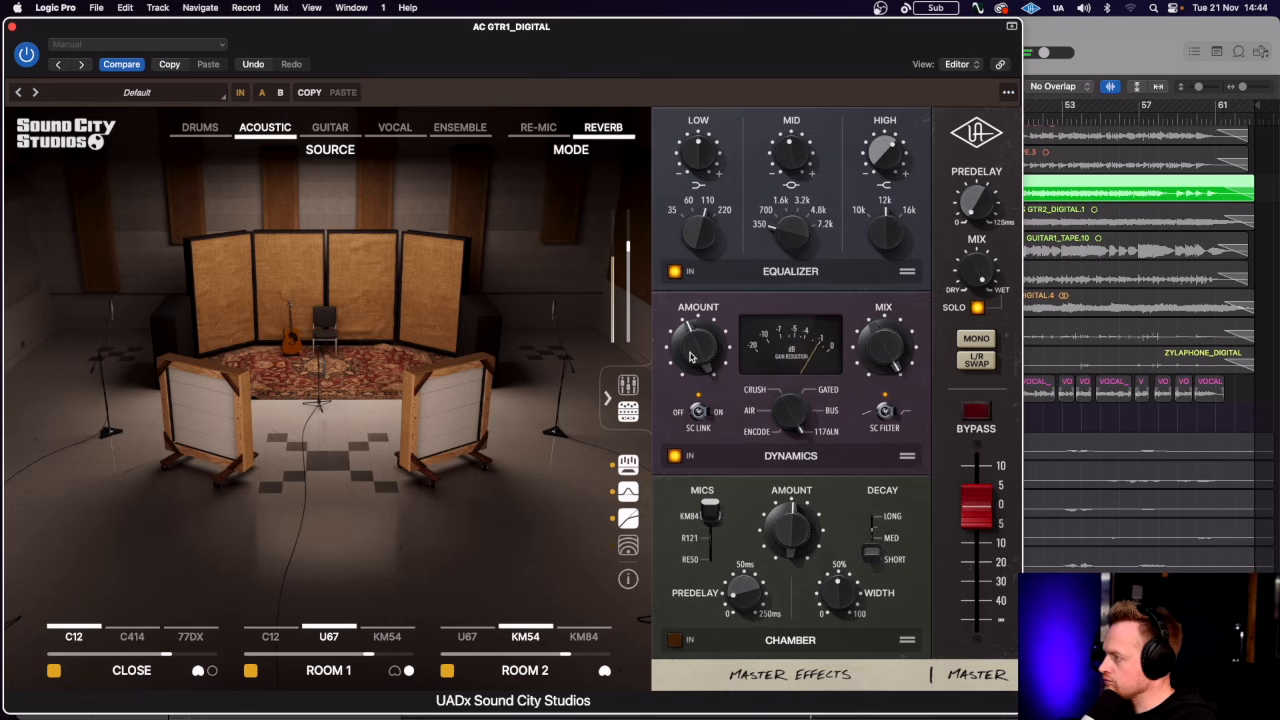
drag(881, 344, 874, 371)
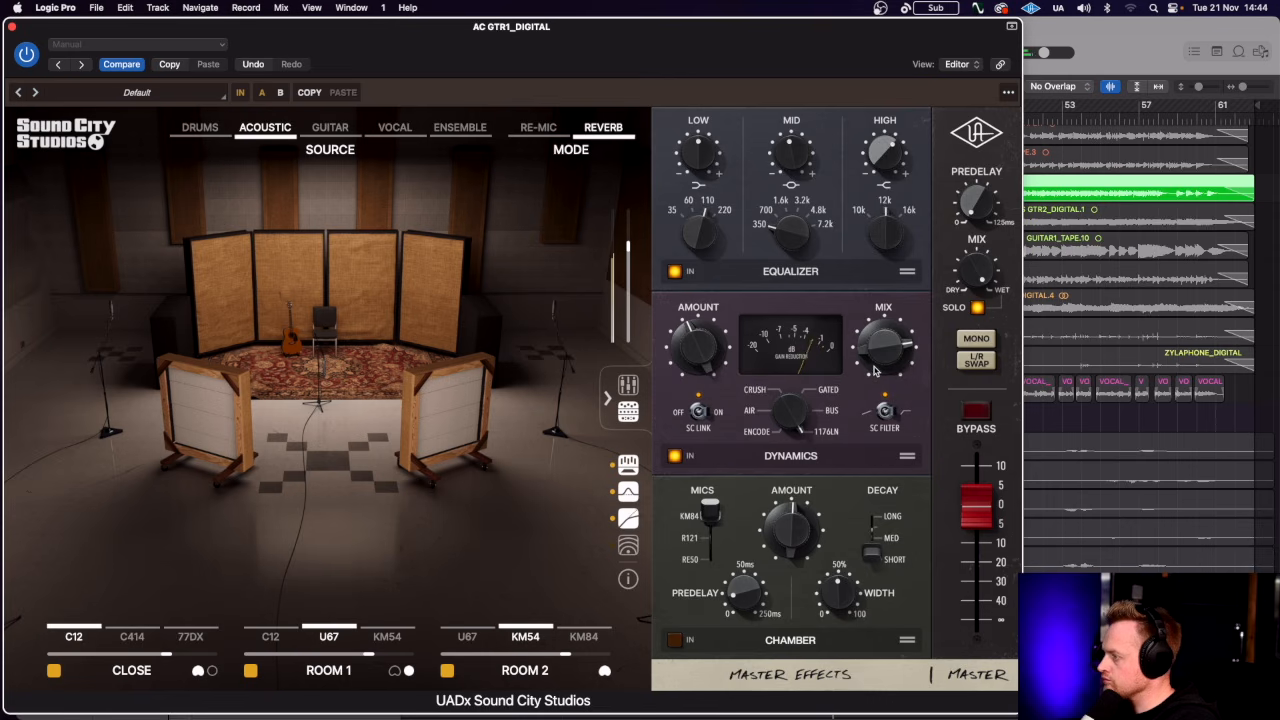
Enable the chamber on the acoustic guitar reverb, raise its amount, choose the R121 mics and try different stereo widths.
click(675, 640)
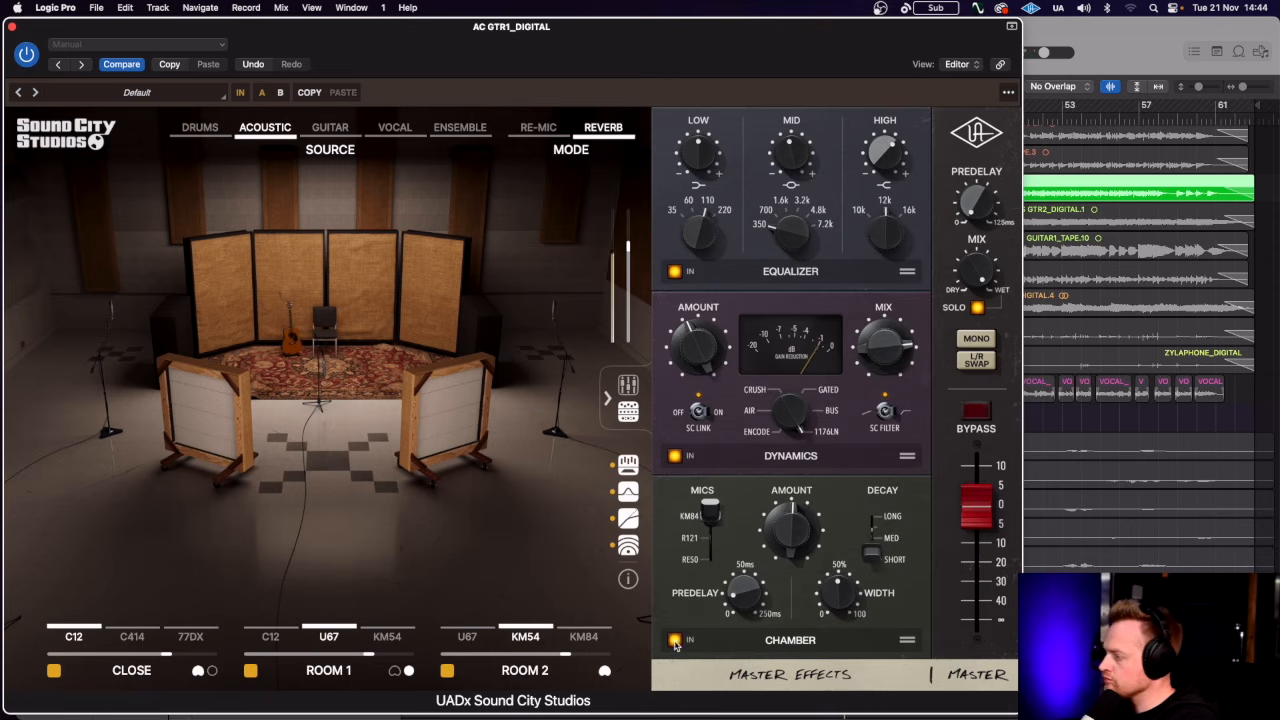
drag(790, 528, 786, 510)
click(707, 561)
click(709, 541)
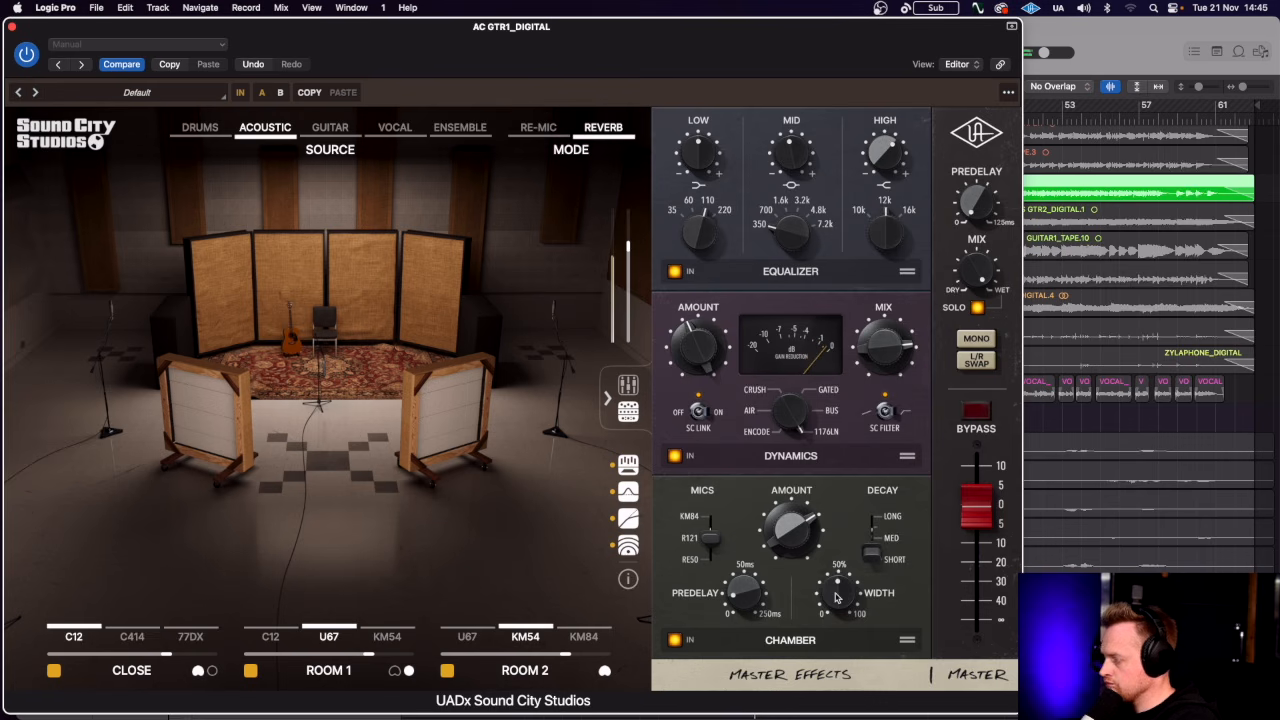
drag(836, 597, 839, 540)
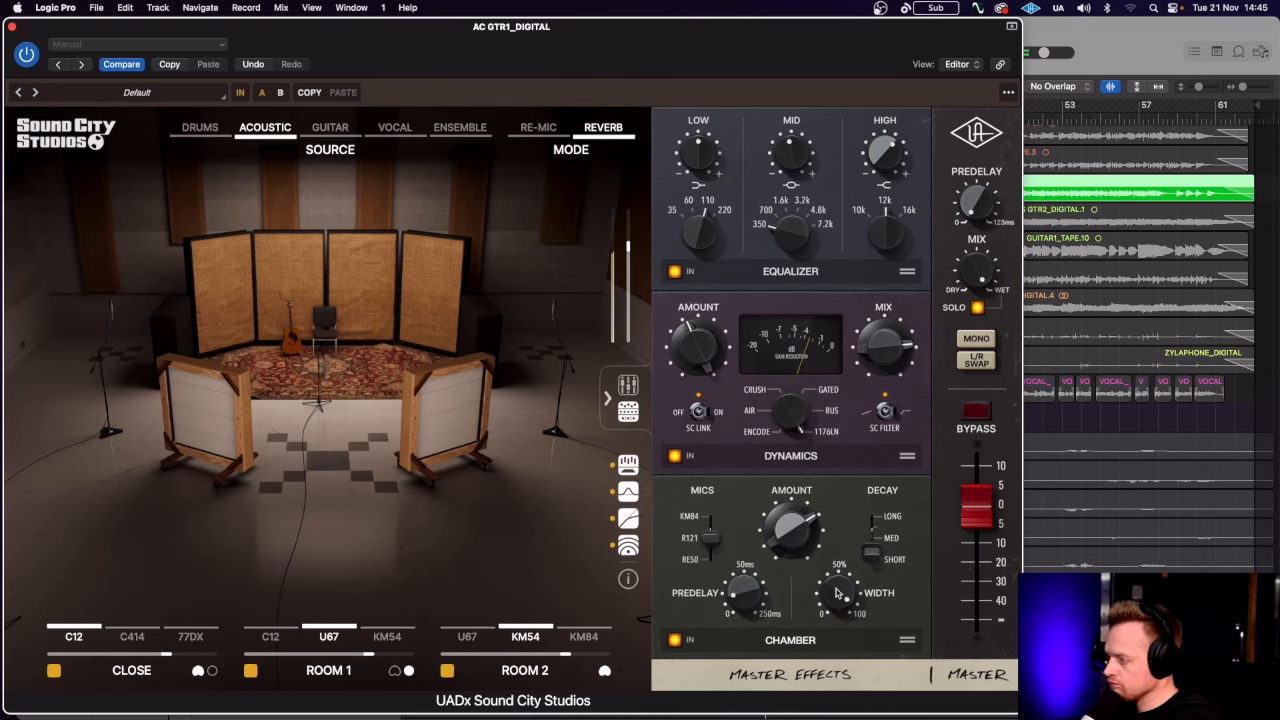
drag(838, 593, 837, 642)
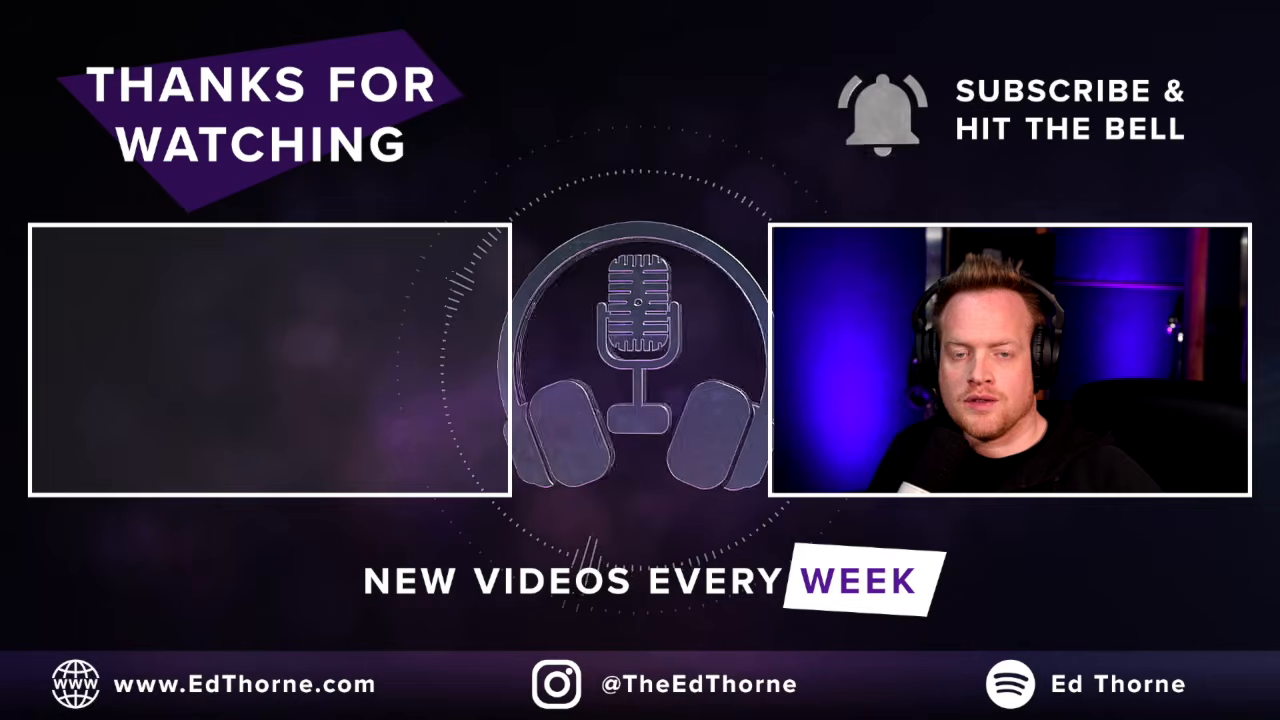